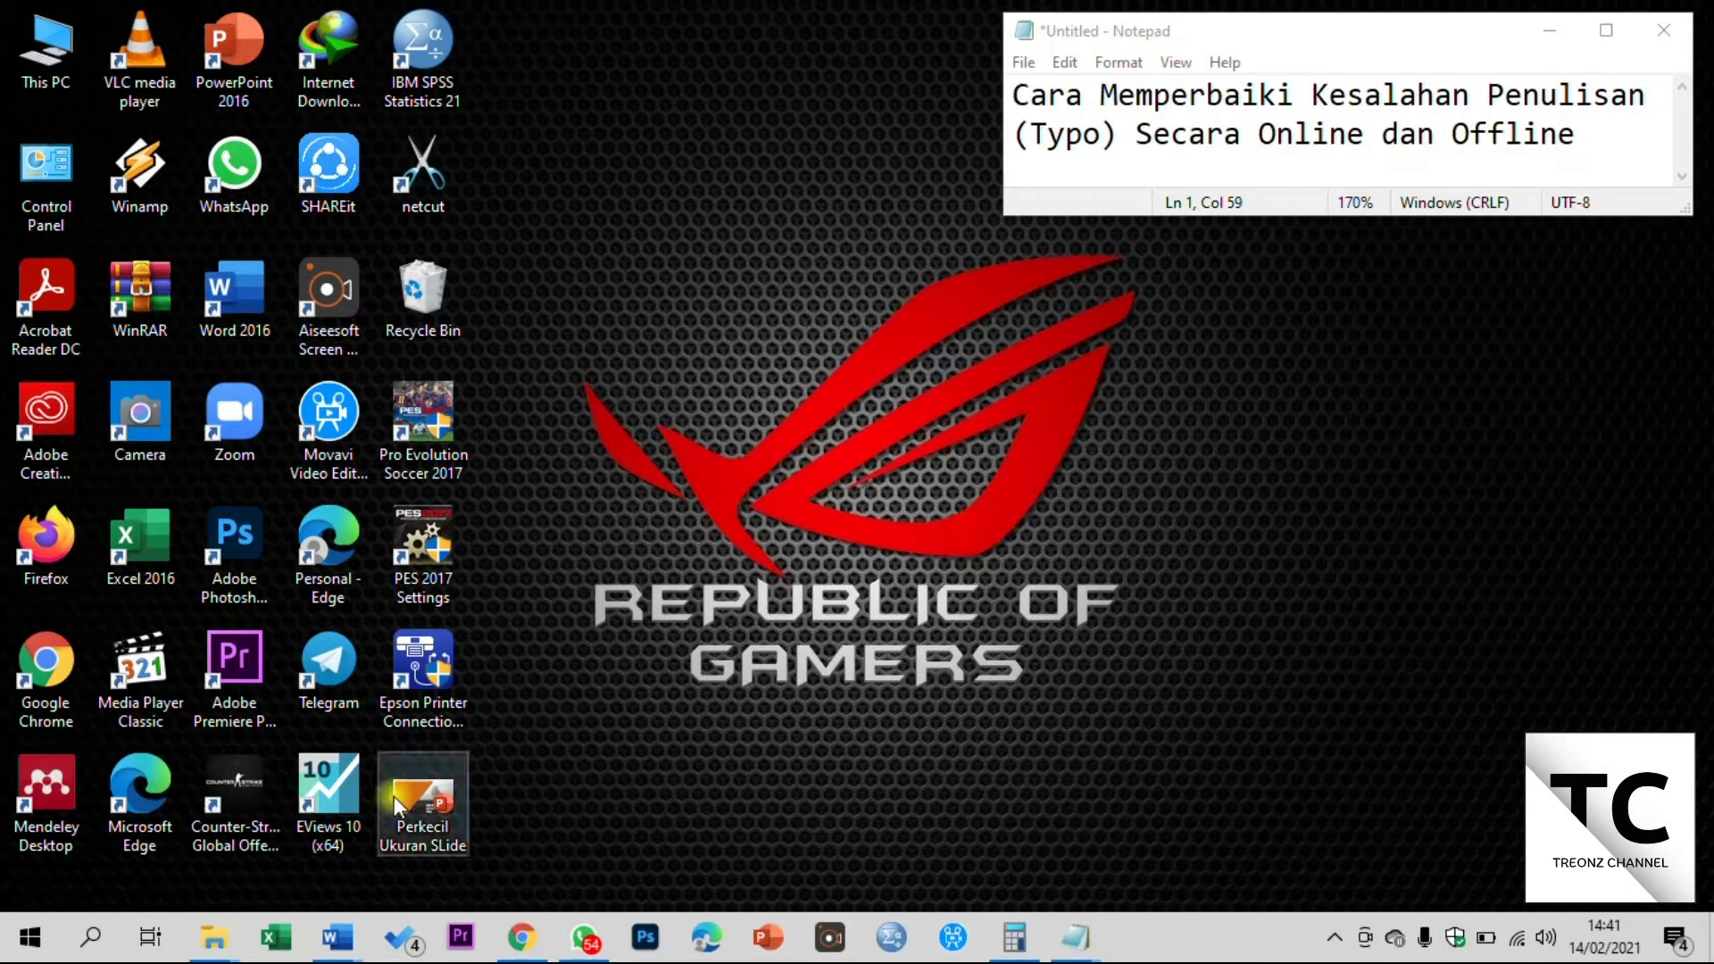
Switch to the blank Document6 in Word and open the Custom Dictionaries list from the proofing options
mouse_move(335, 952)
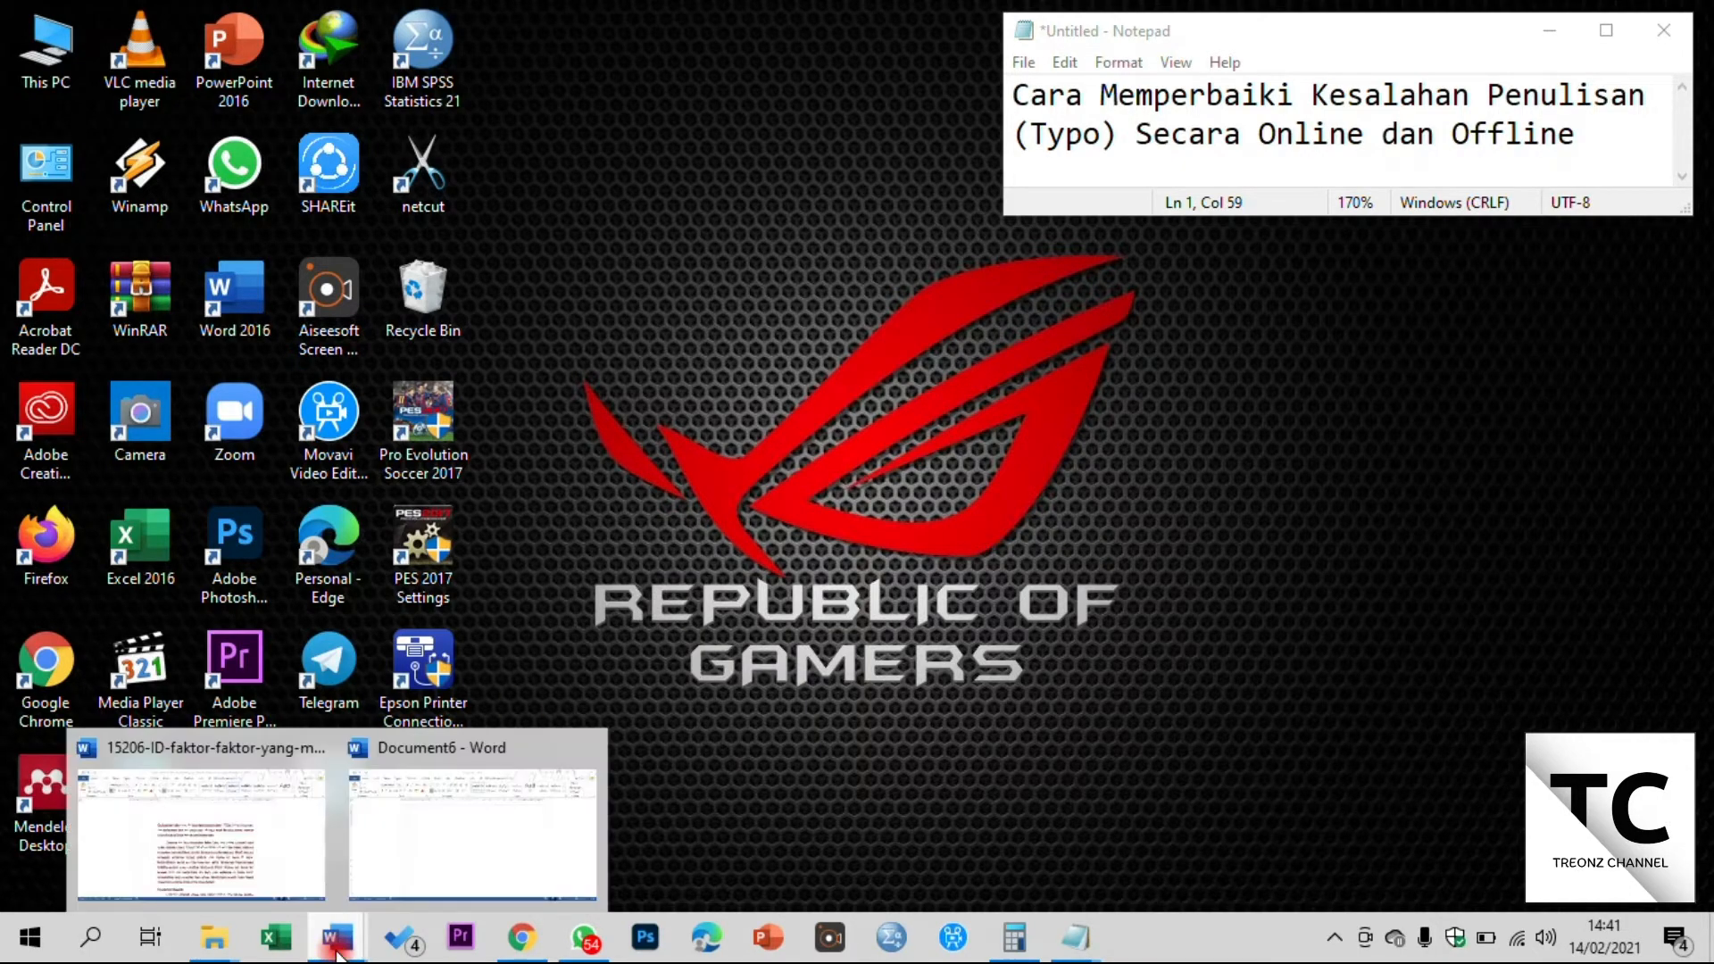
click(432, 849)
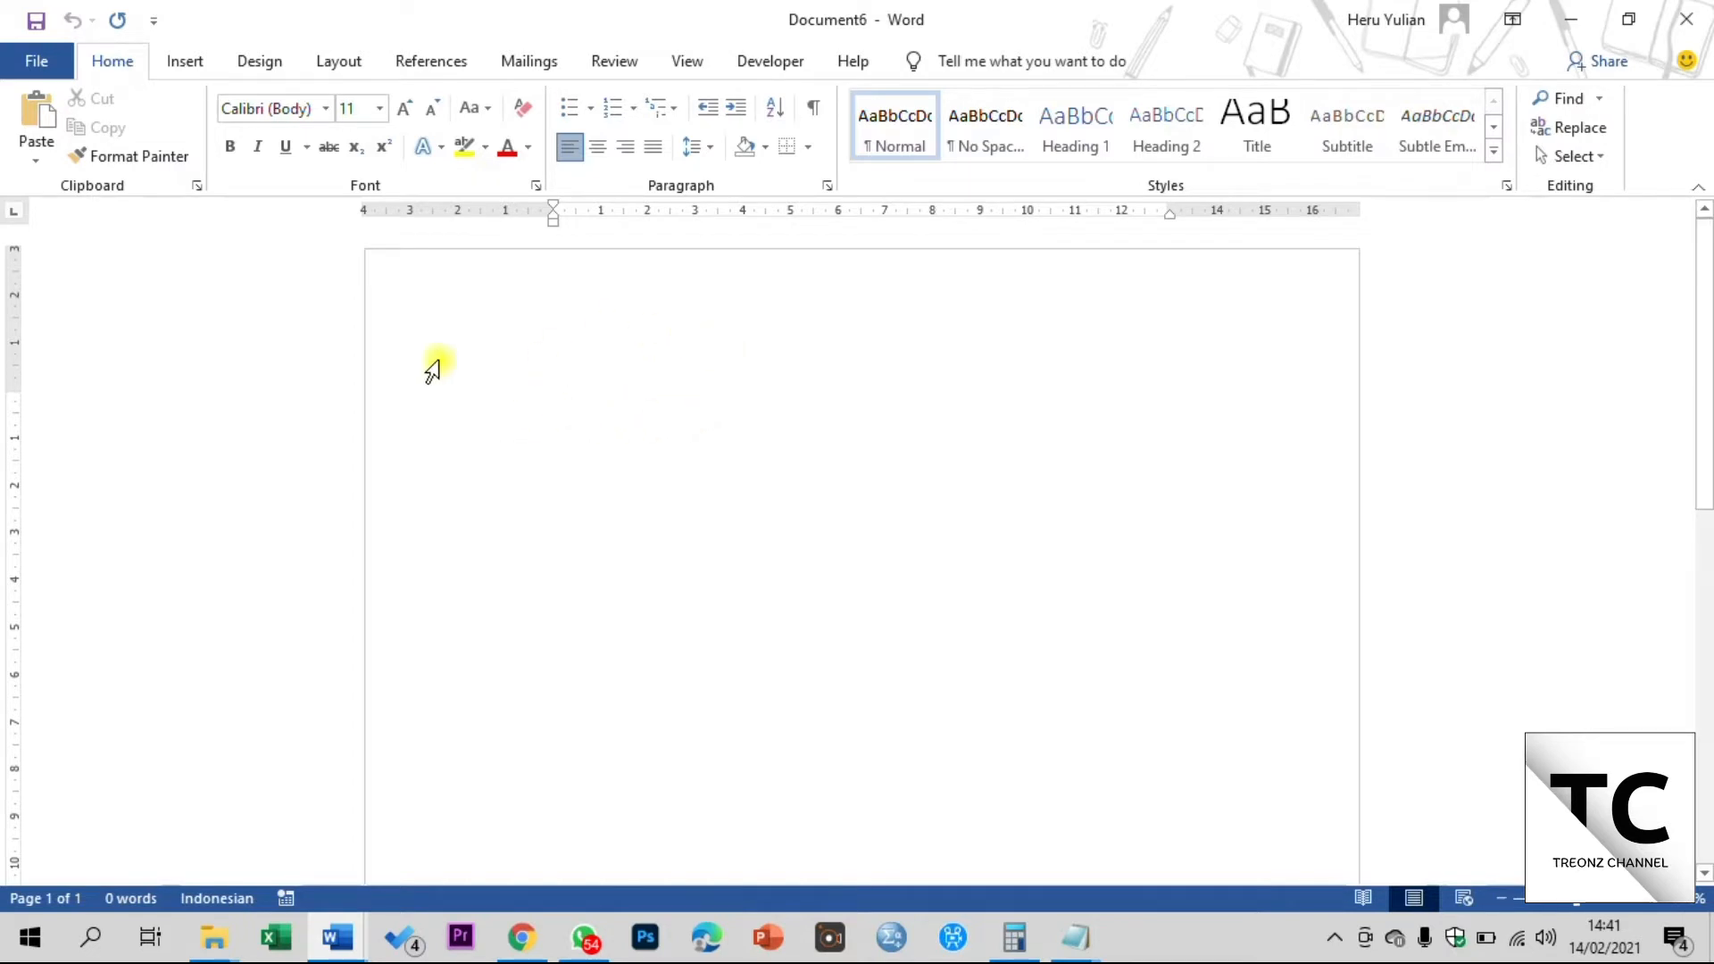
click(38, 59)
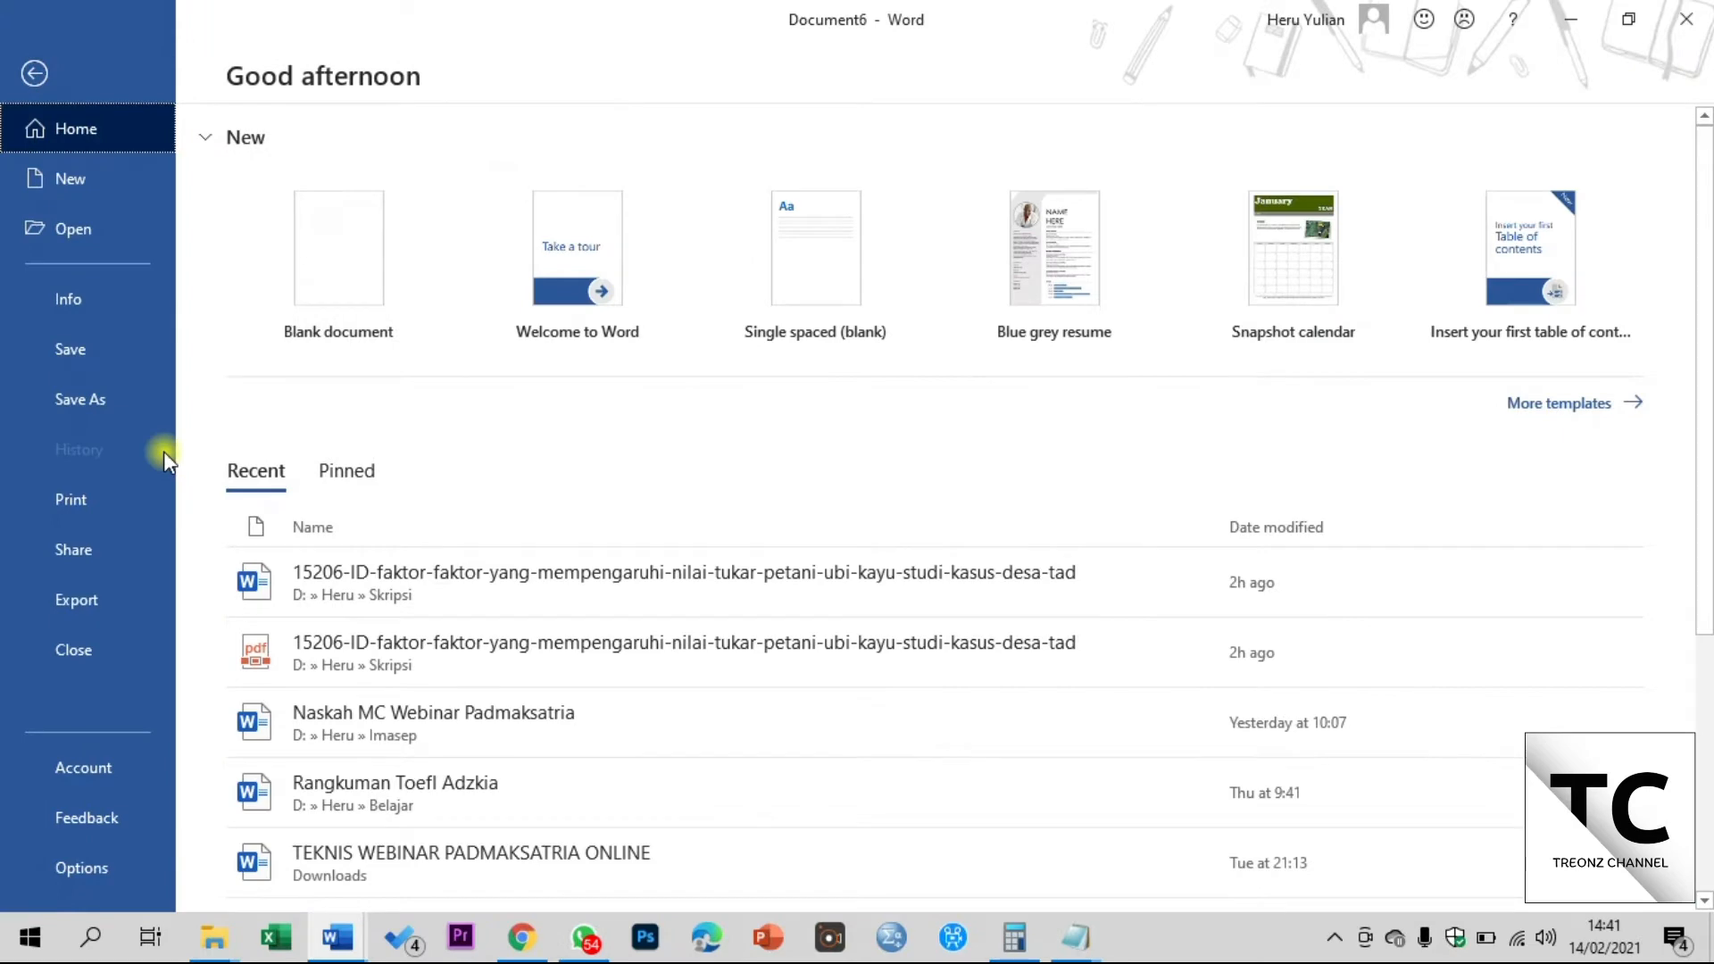
click(105, 861)
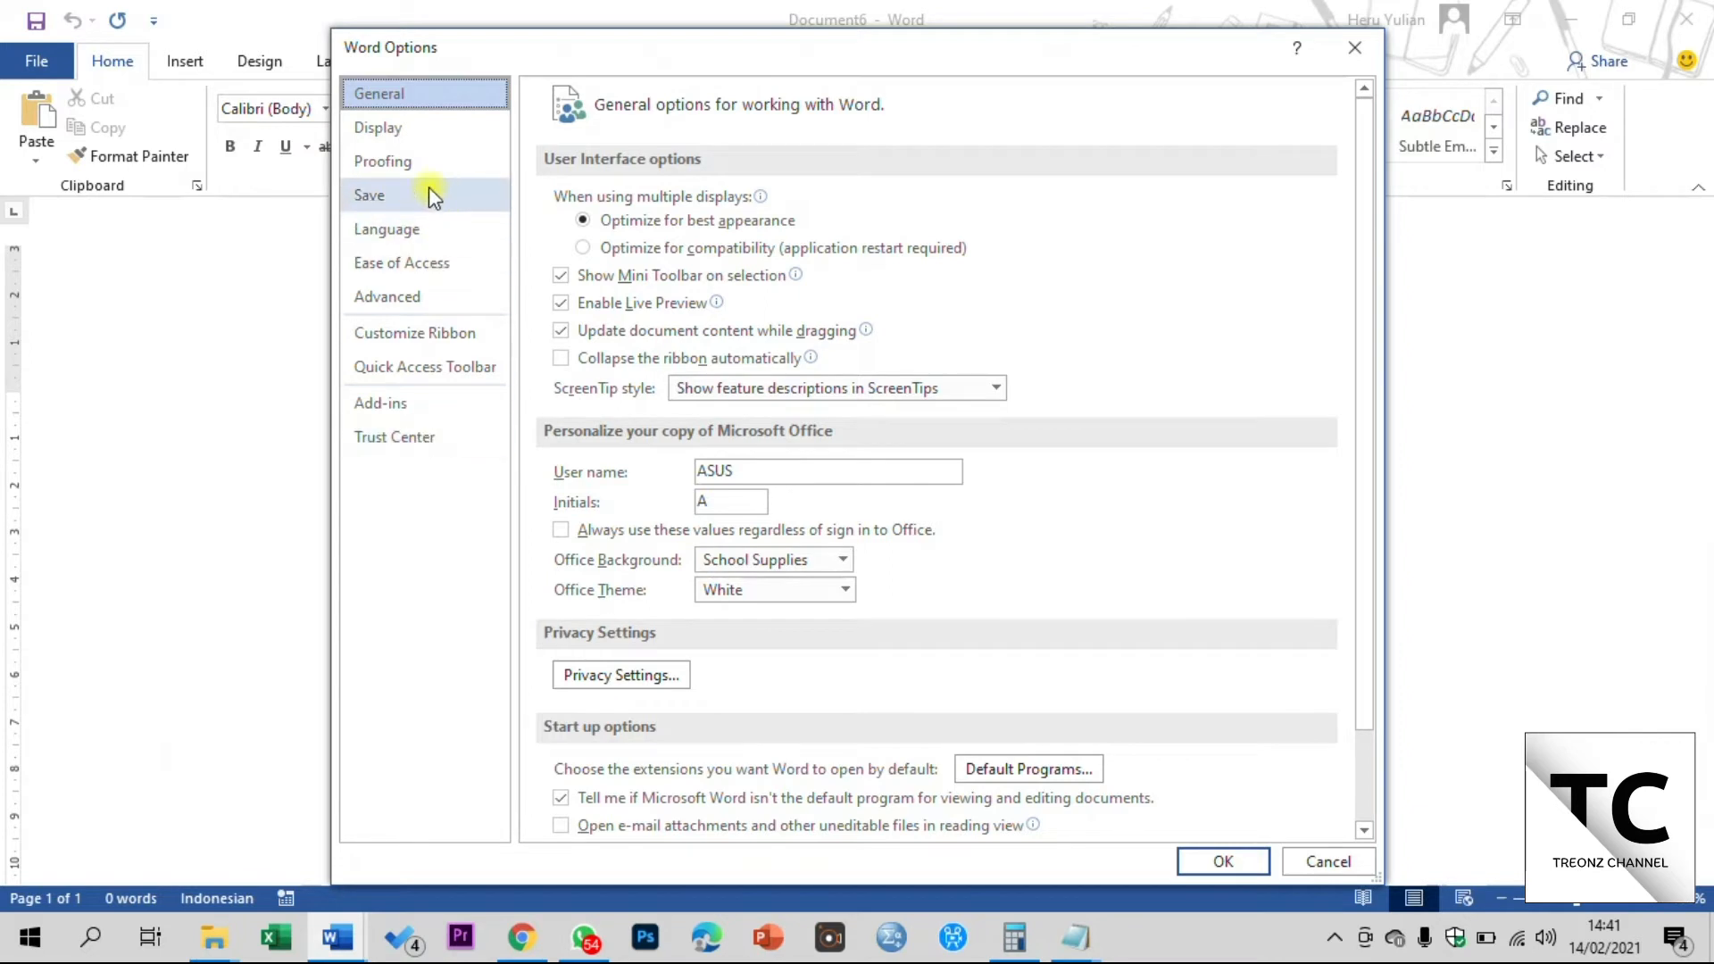
click(422, 162)
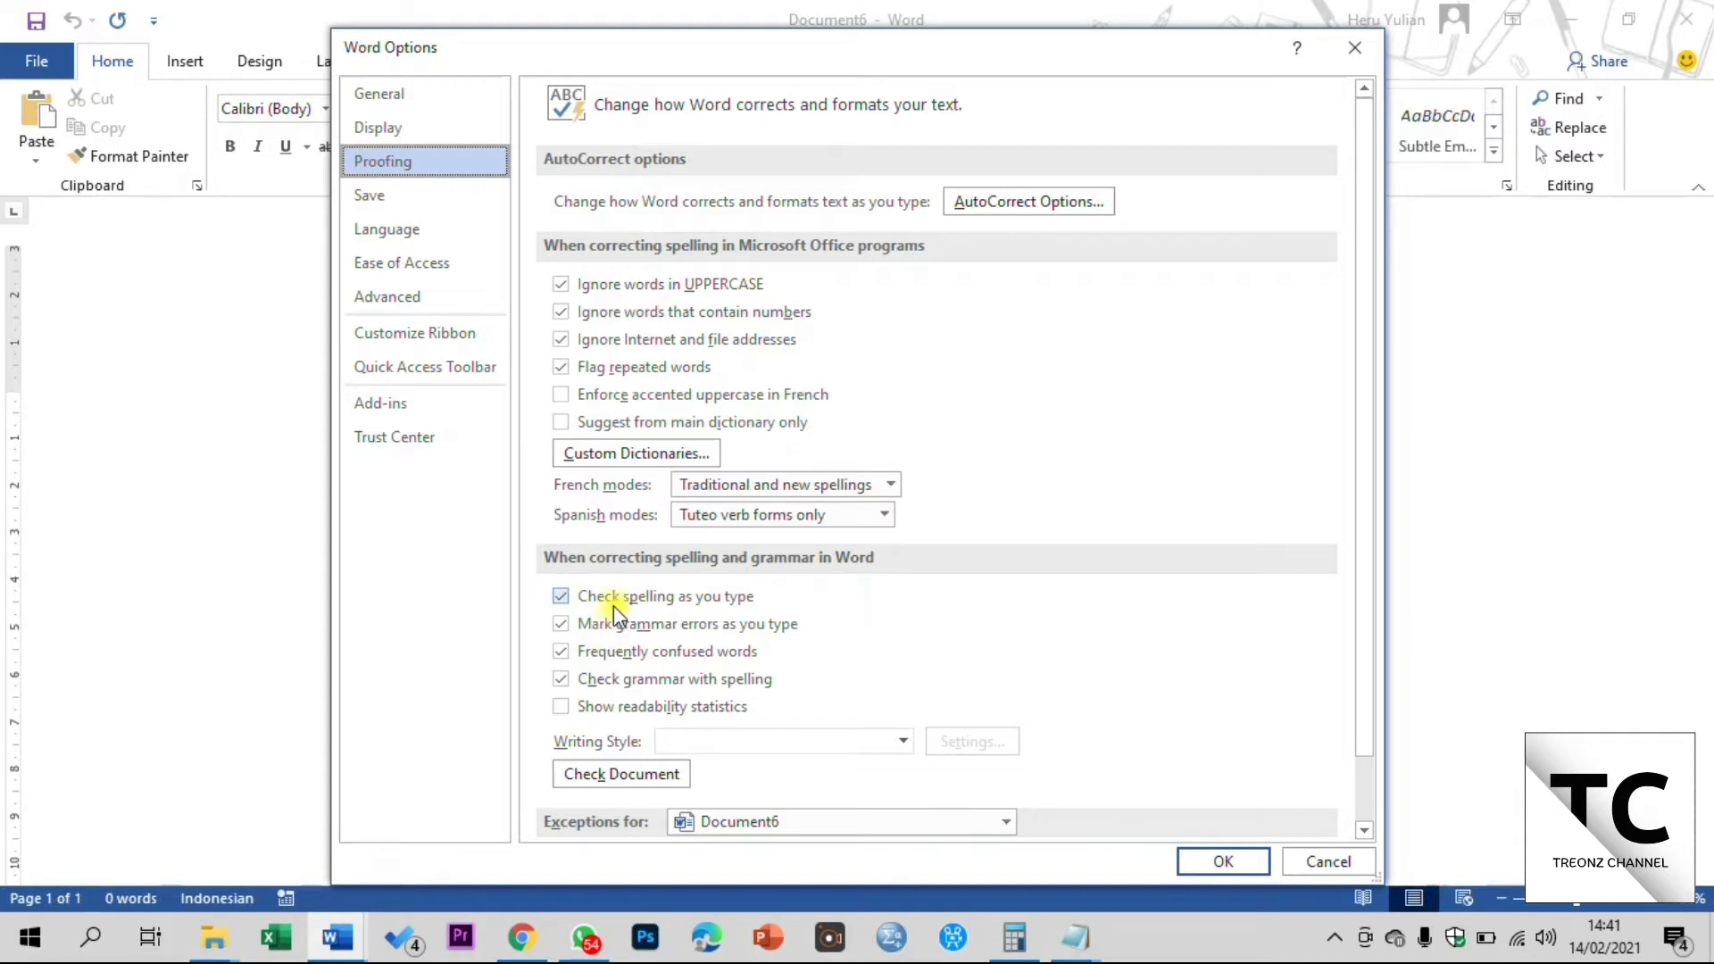
click(628, 461)
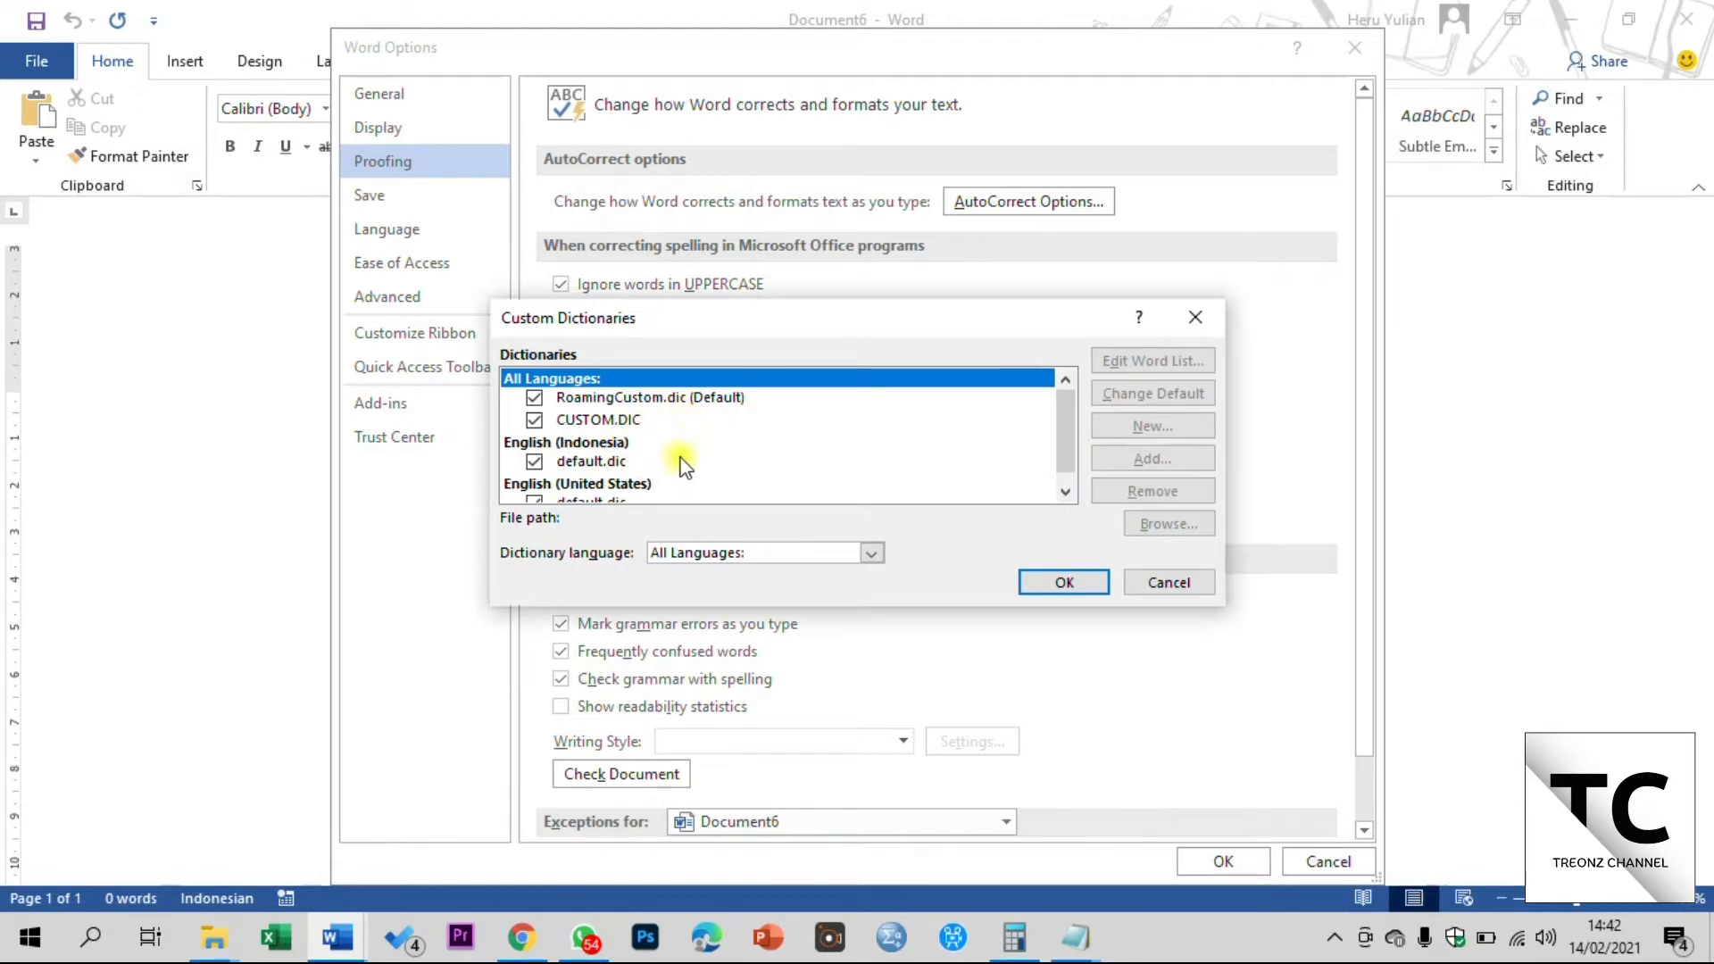
Copy the full file path of the CUSTOM.DIC dictionary
click(635, 426)
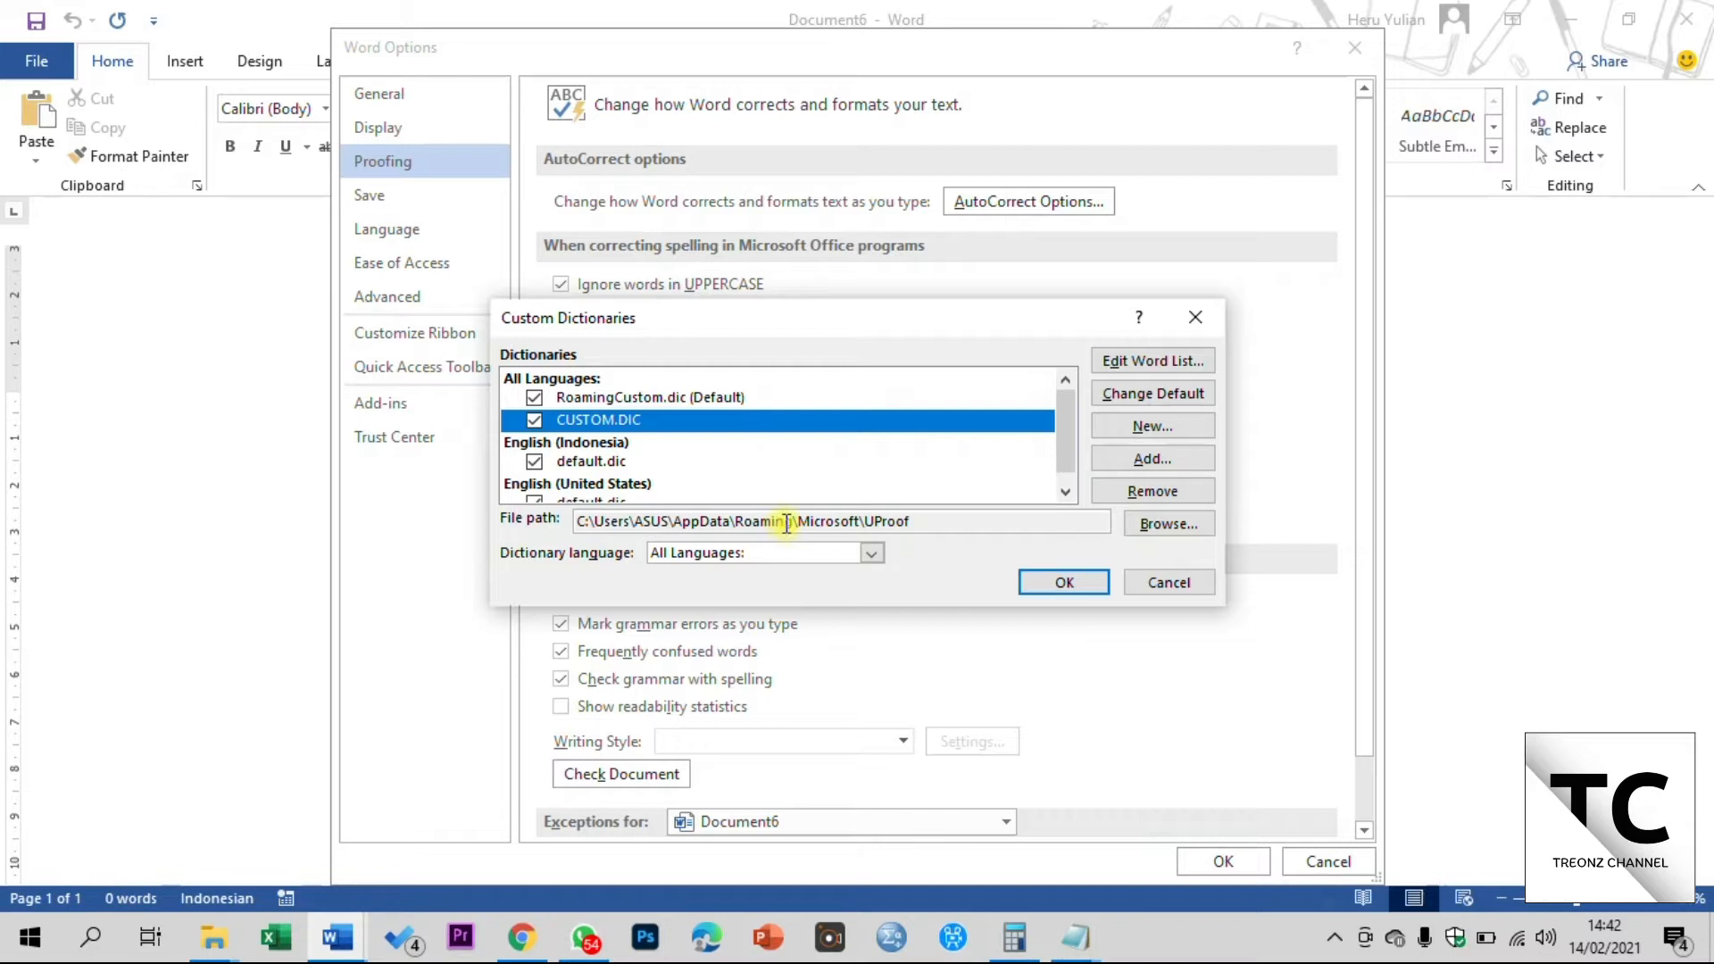
drag(935, 522, 551, 515)
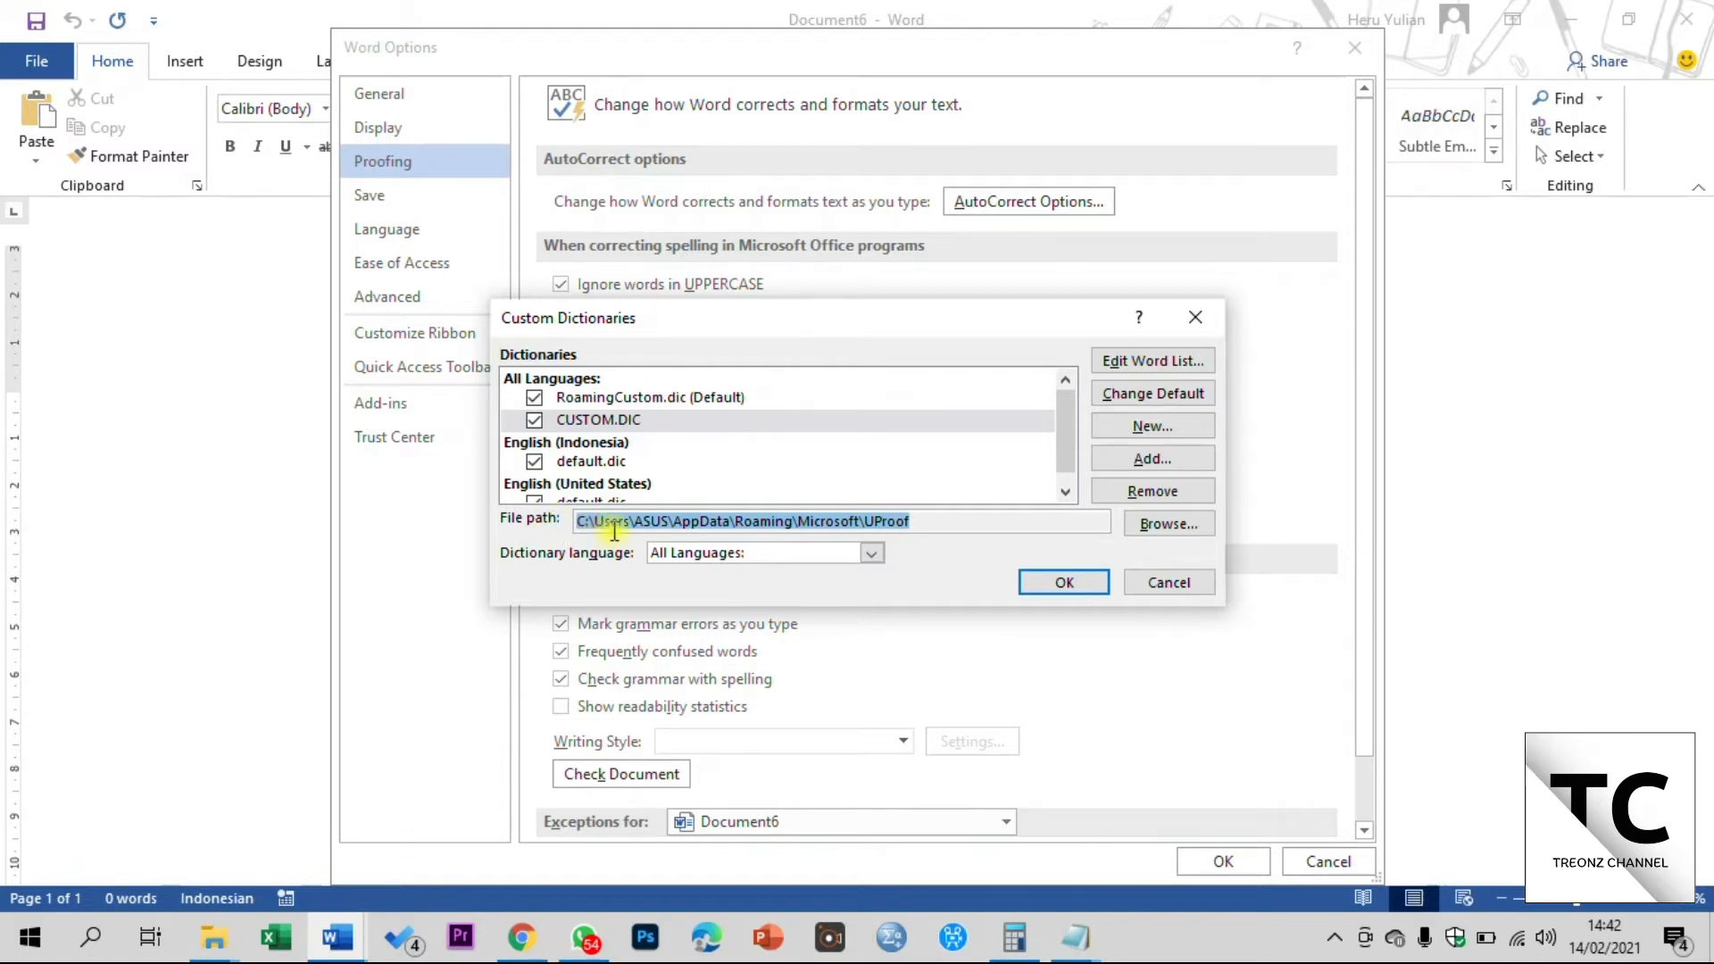
right_click(614, 531)
click(658, 568)
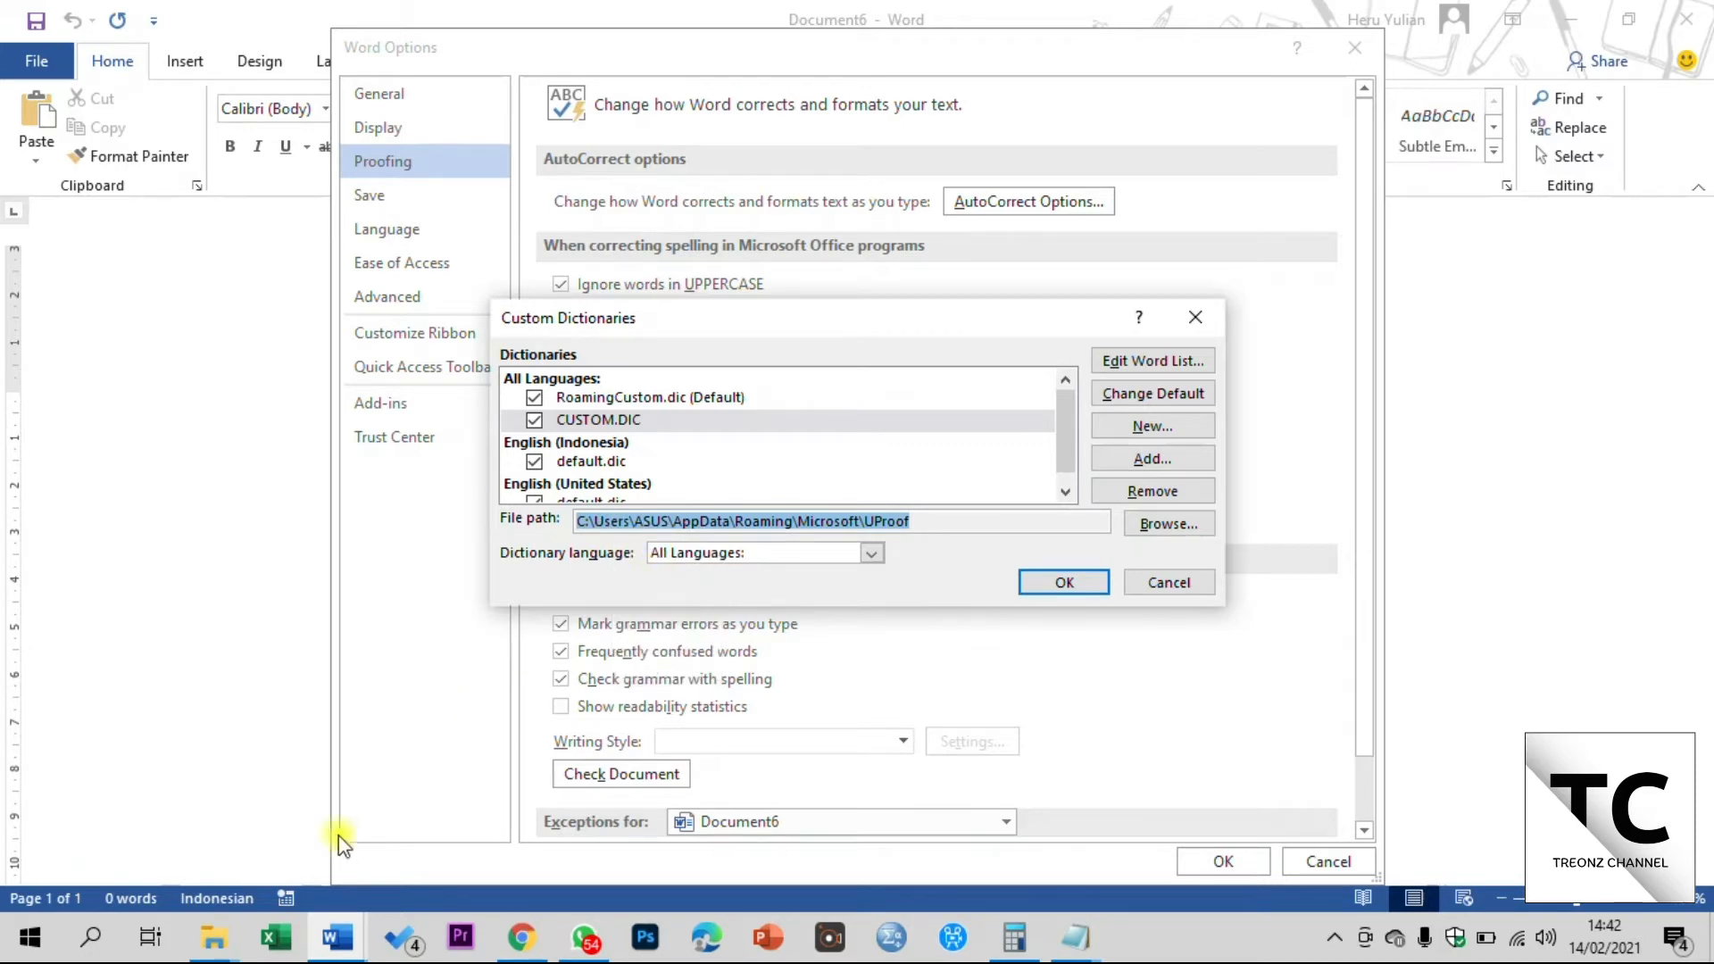
In File Explorer, search the OS (C:) drive for the copied UProof path and open the CUSTOM text document found there
click(214, 951)
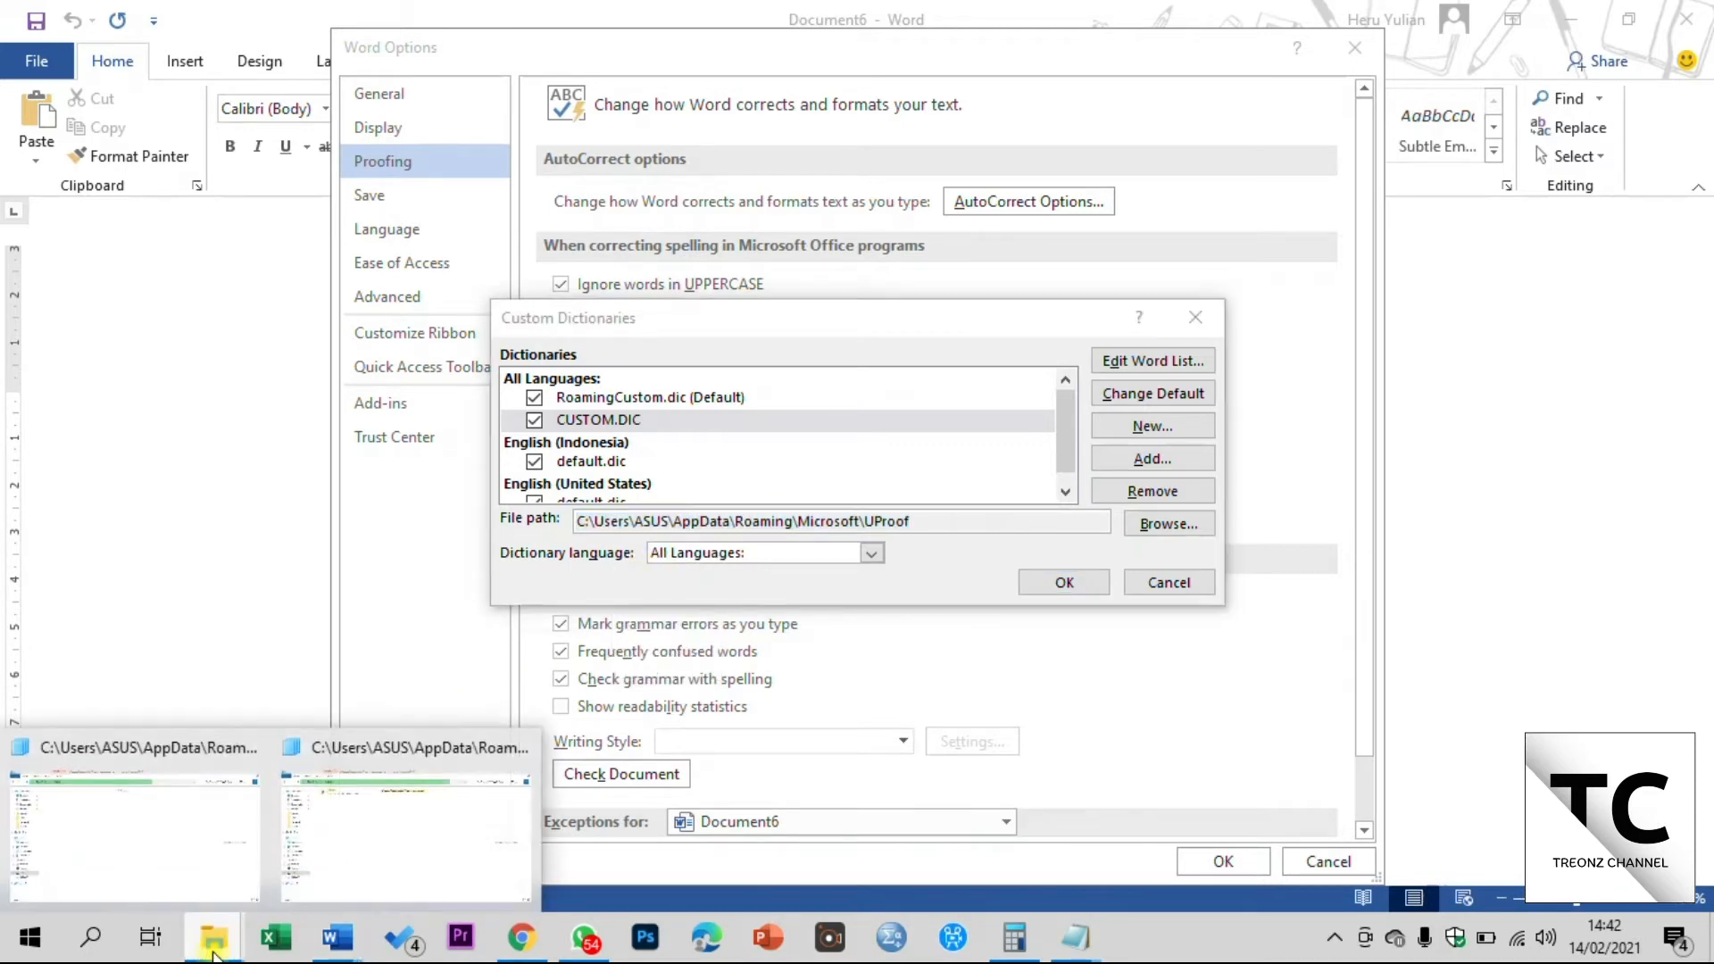
click(176, 844)
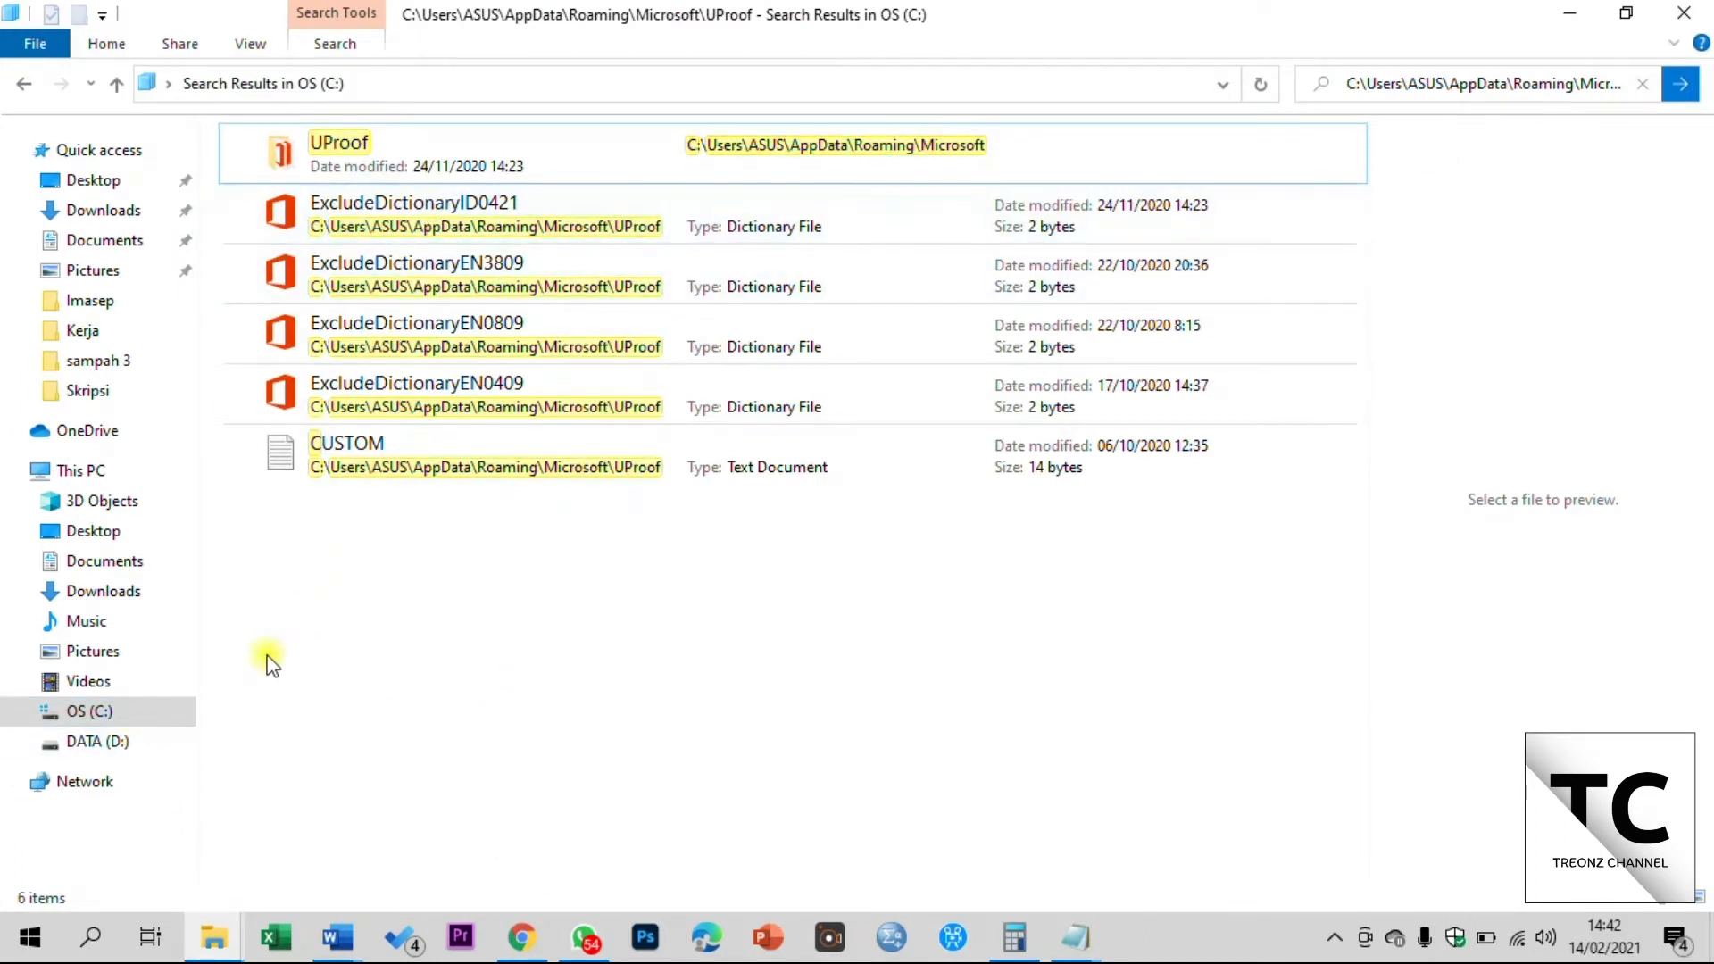
click(146, 715)
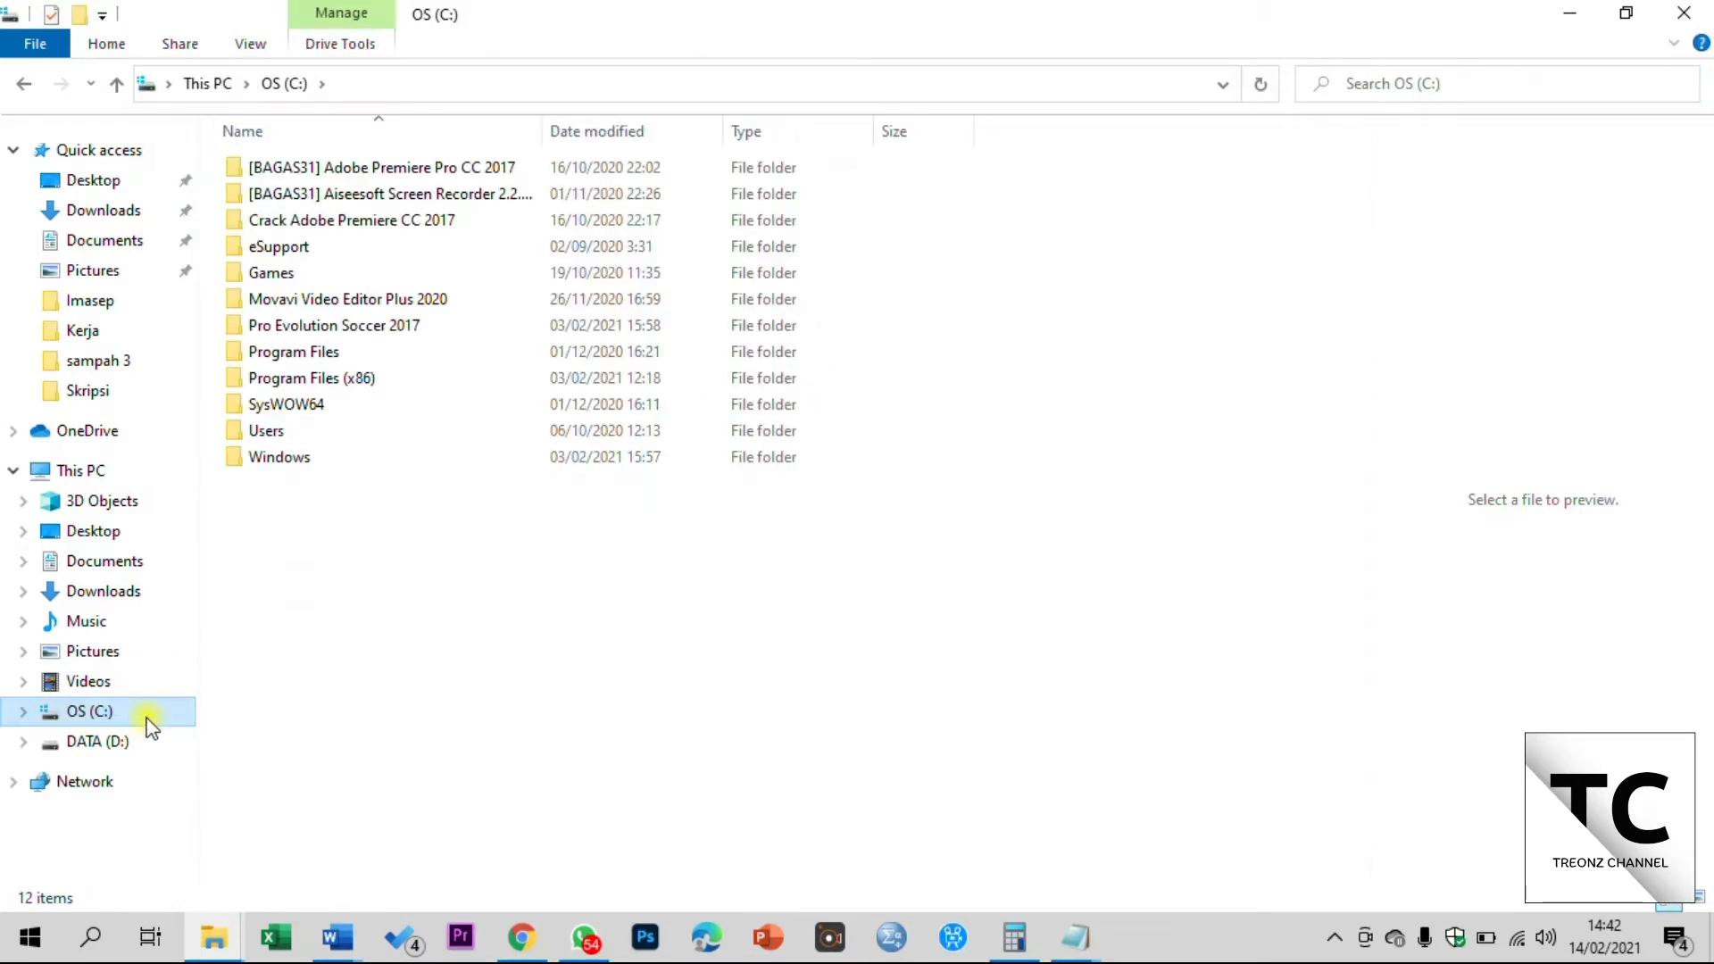
click(1434, 85)
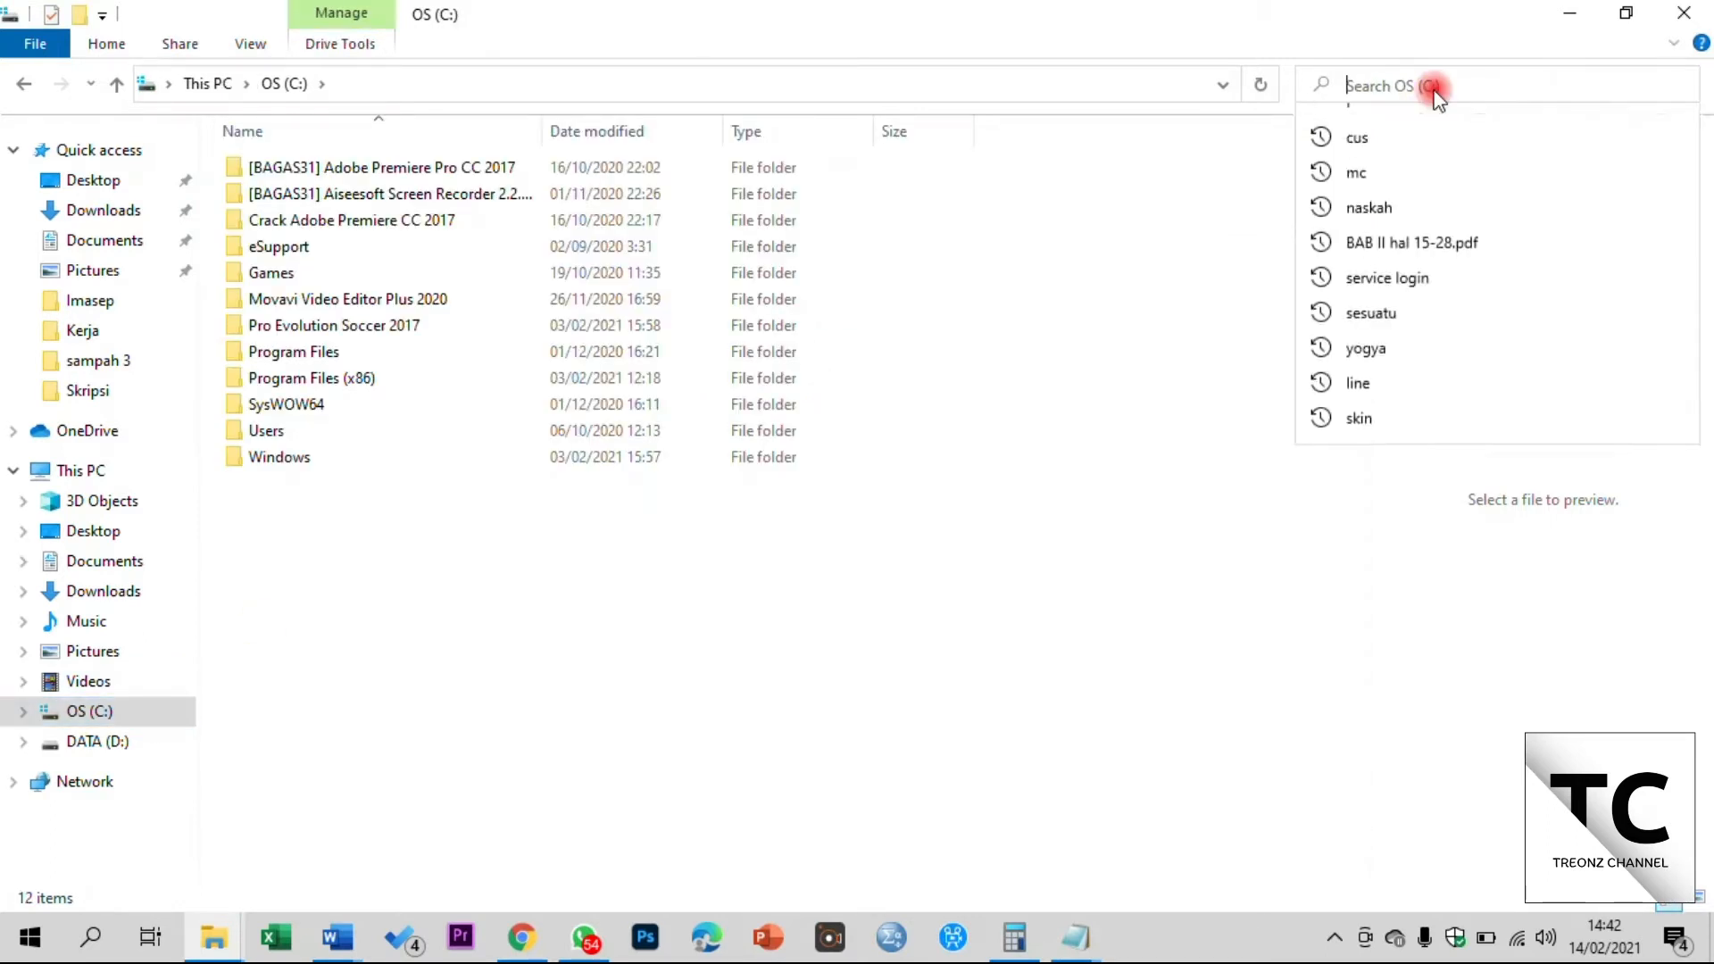
right_click(1435, 87)
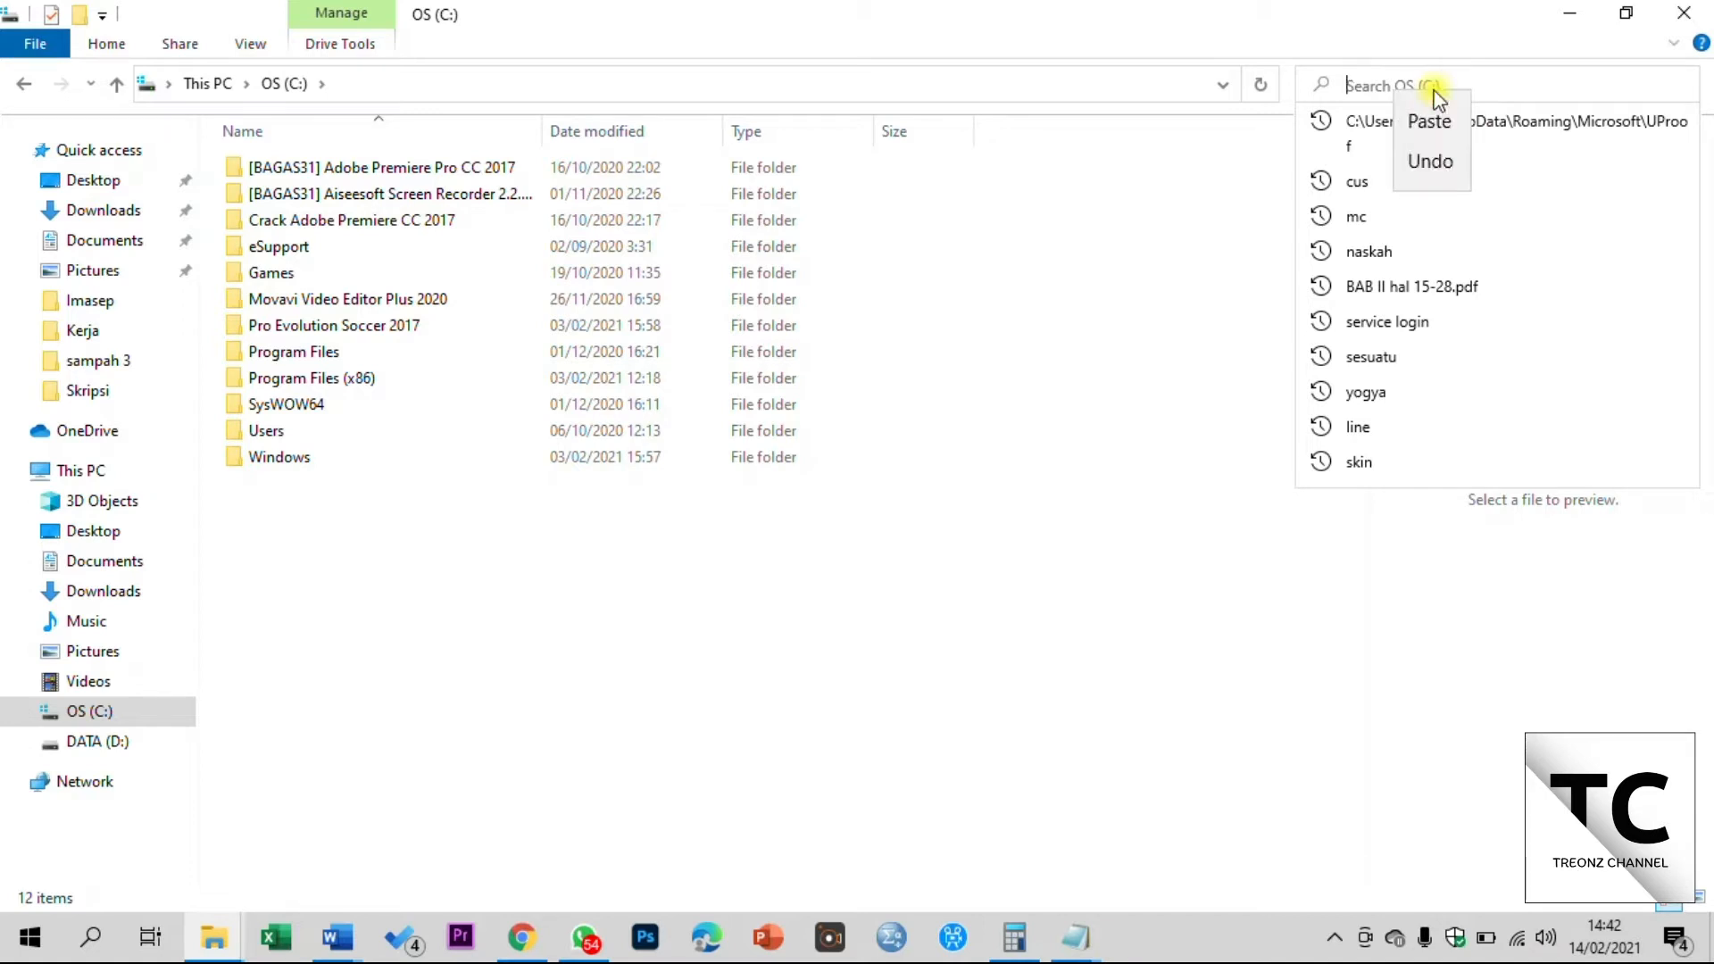
click(1430, 120)
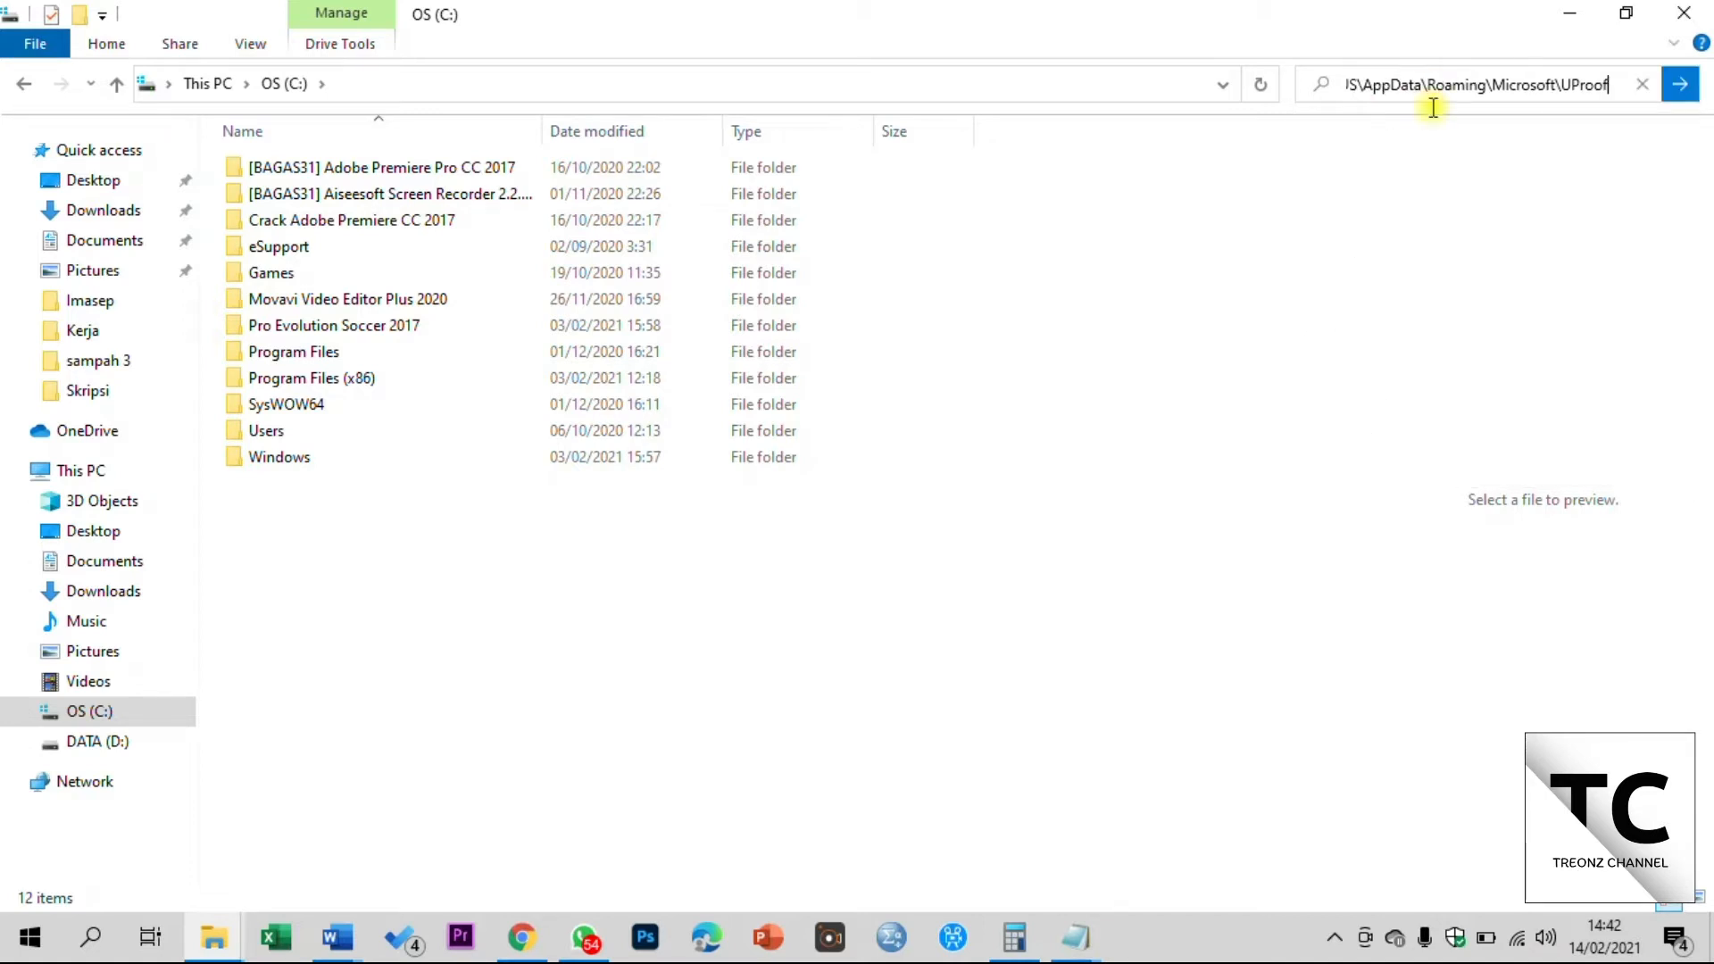
click(1683, 91)
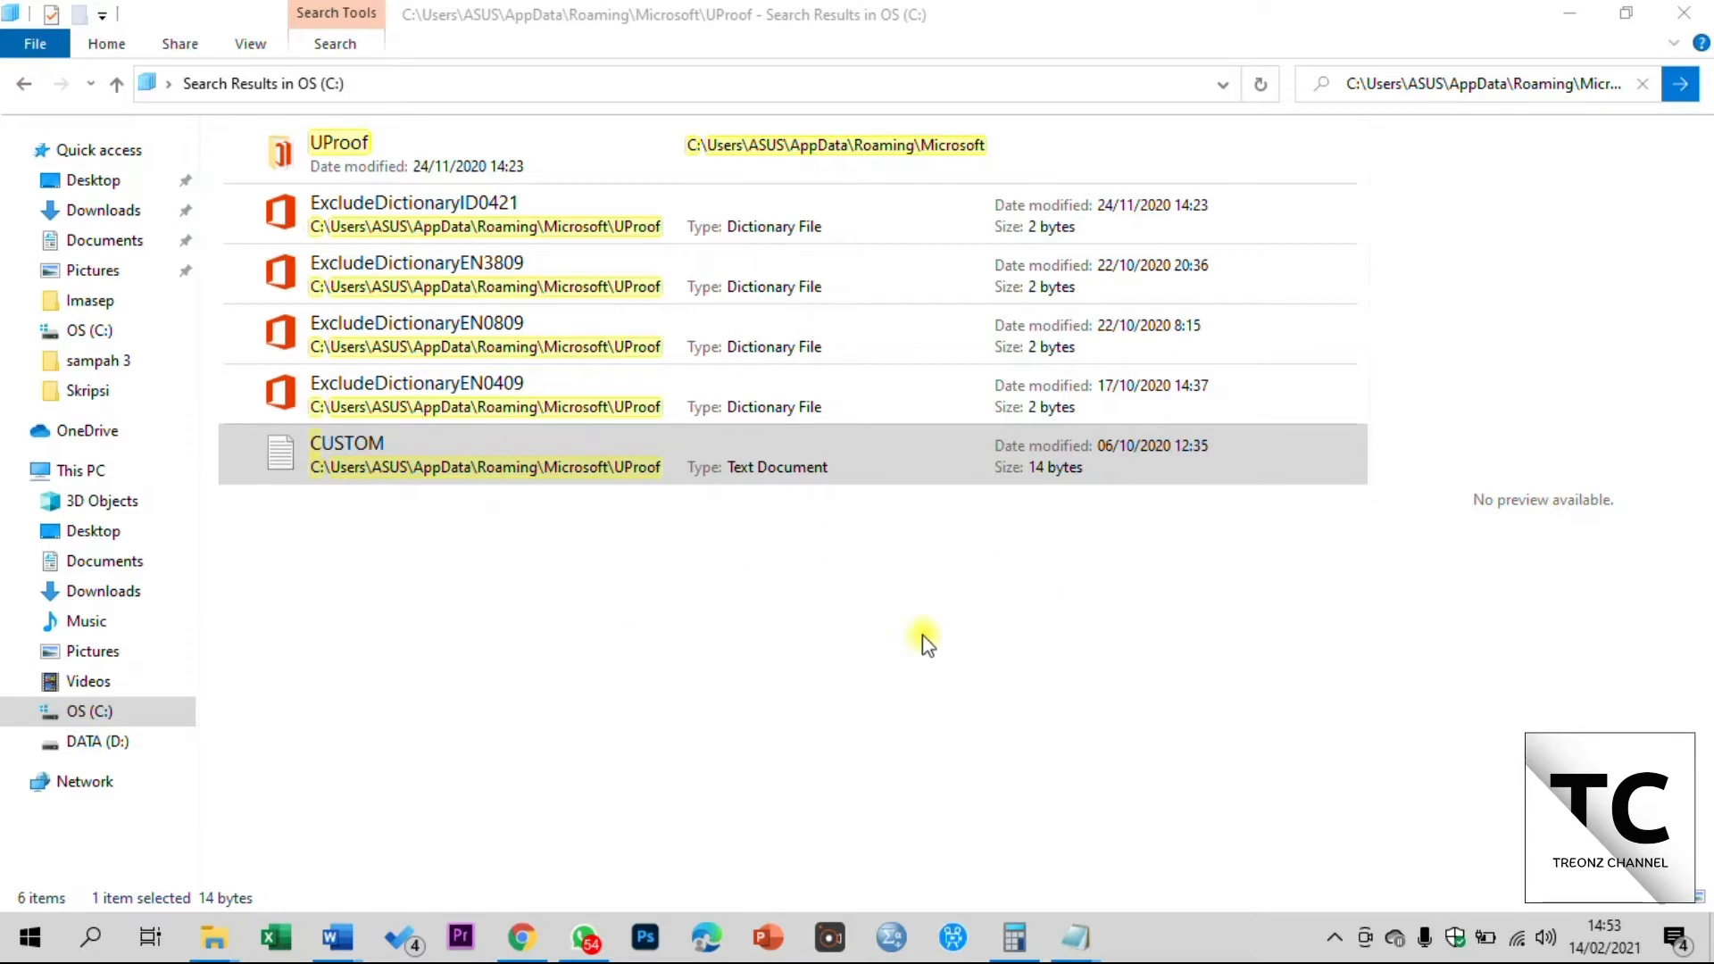
click(747, 464)
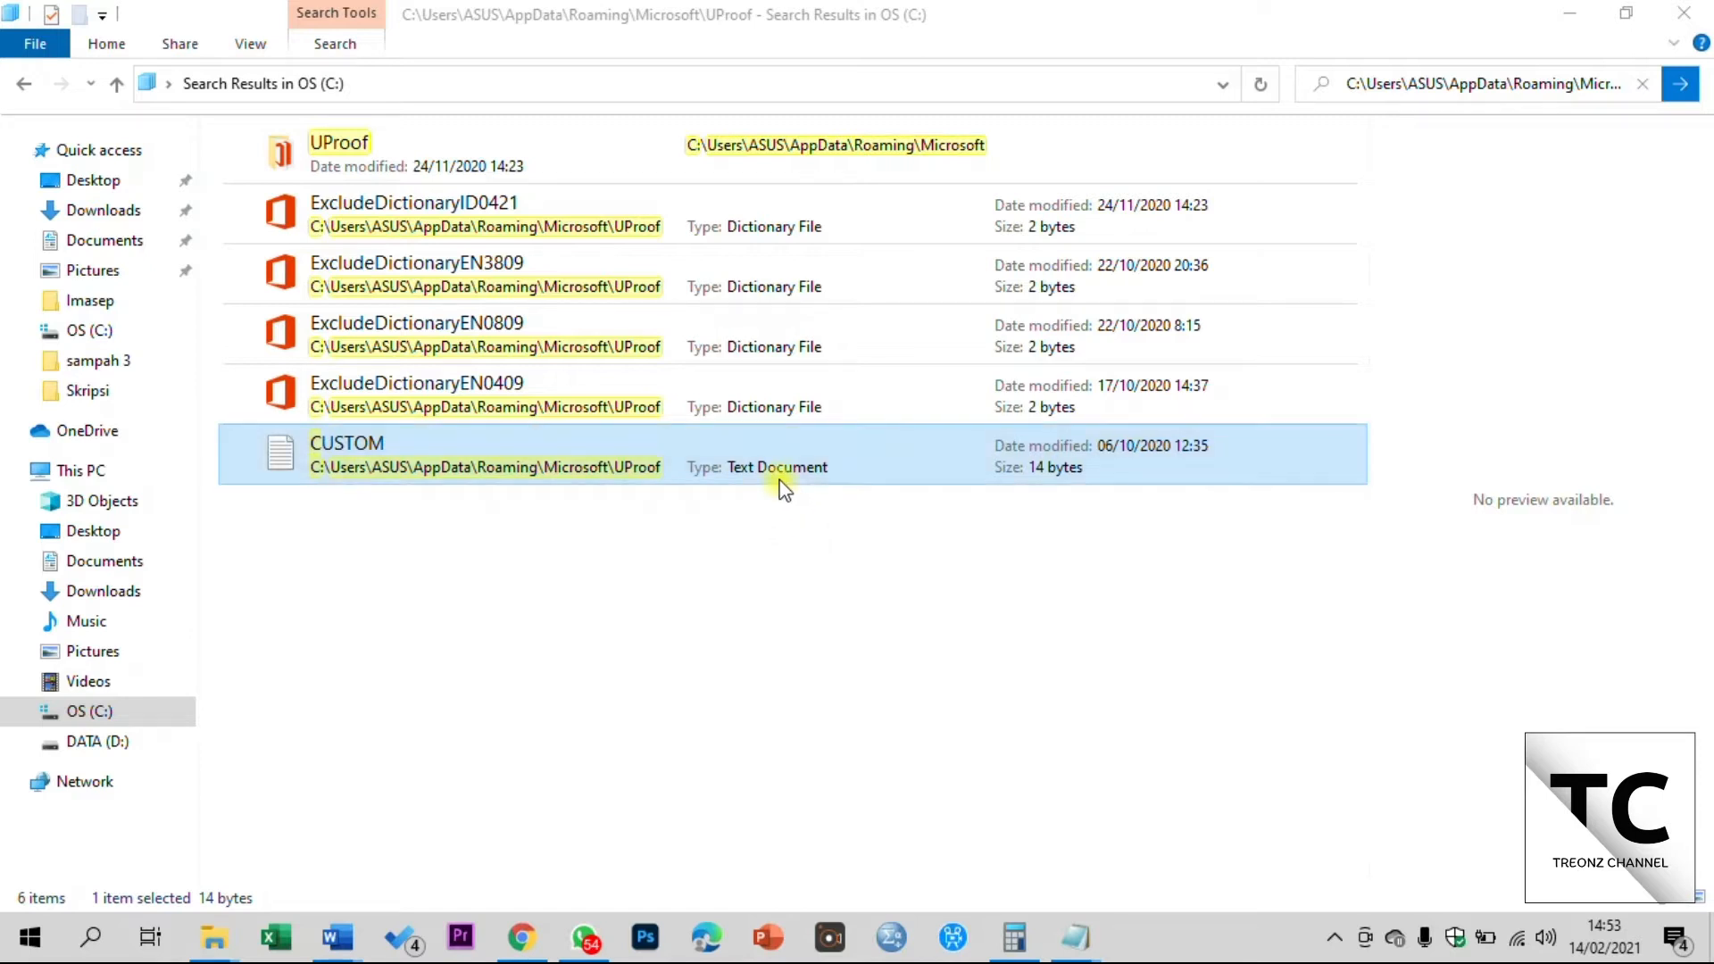
double_click(763, 450)
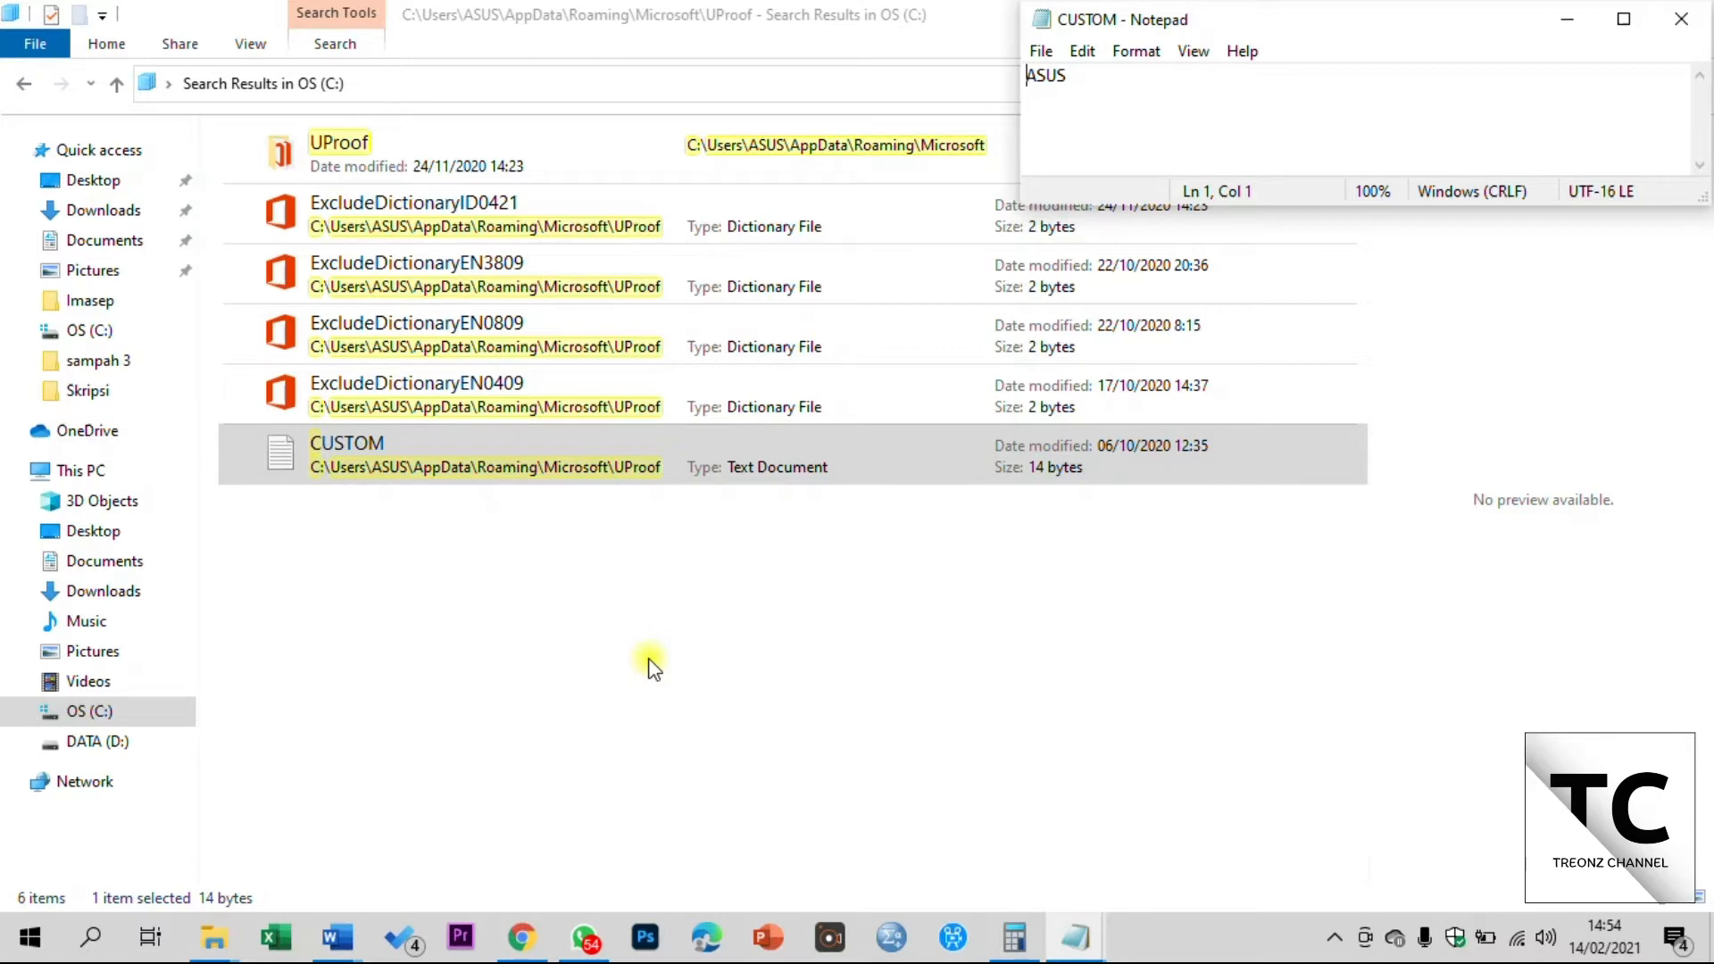
Switch to Chrome, download CUSTOM.7z from its Google Drive page, and extract the archive in the Downloads folder
click(519, 938)
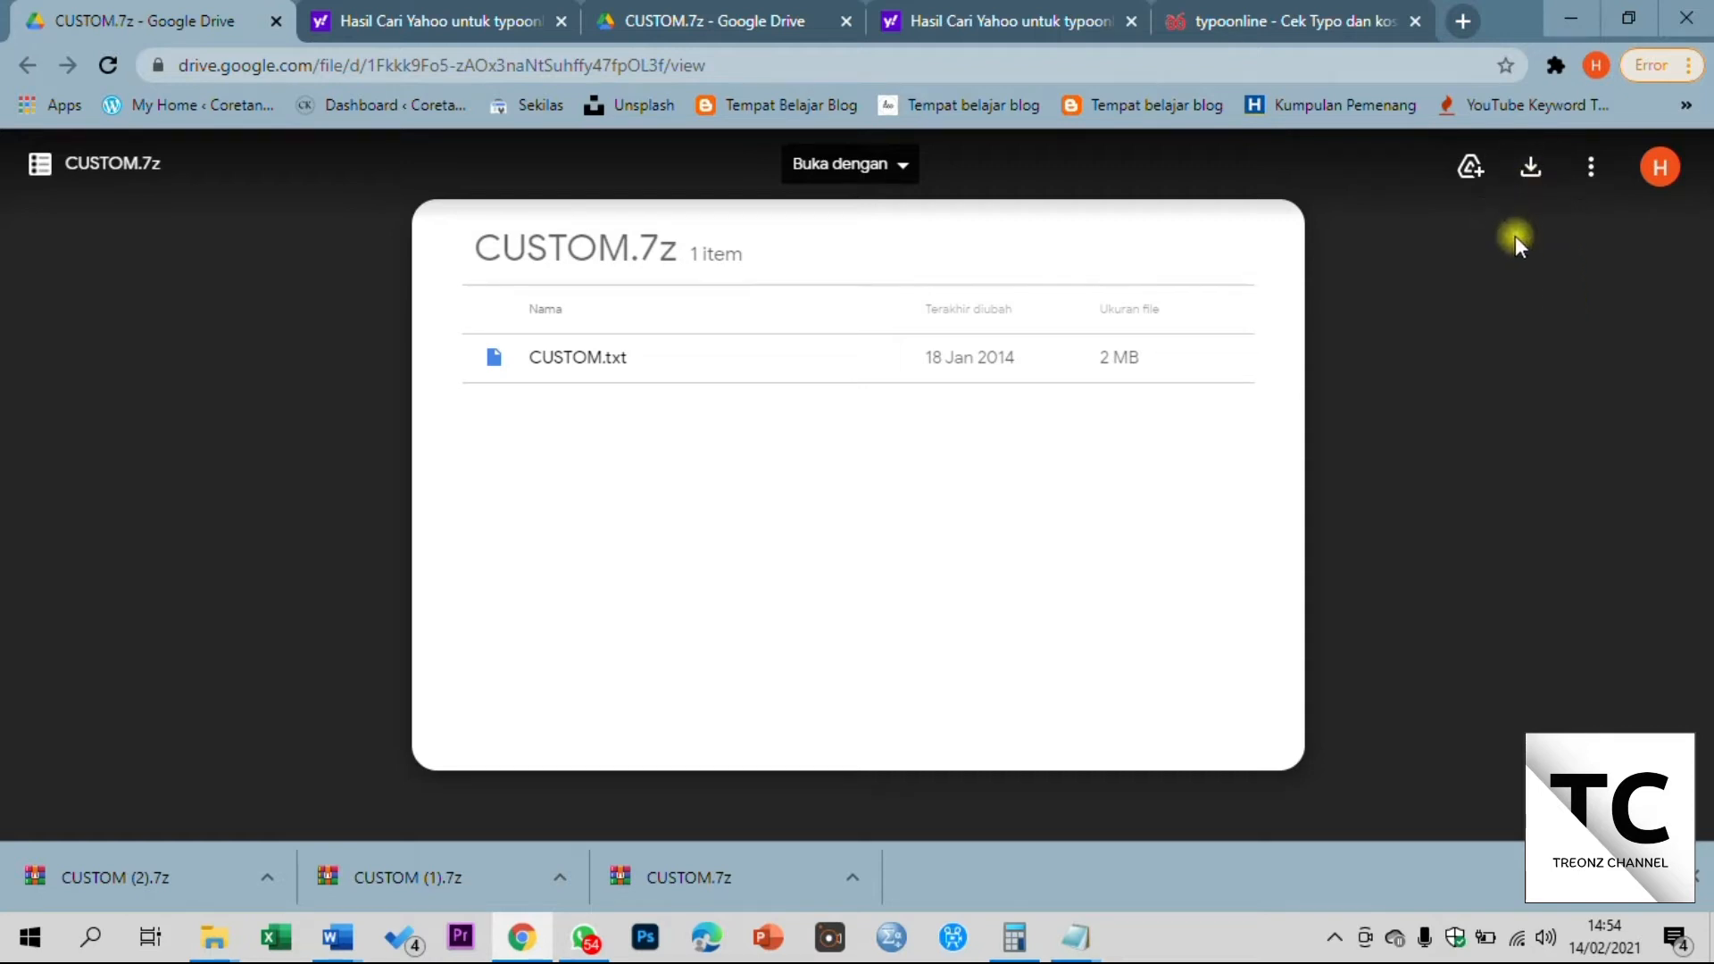
click(1531, 171)
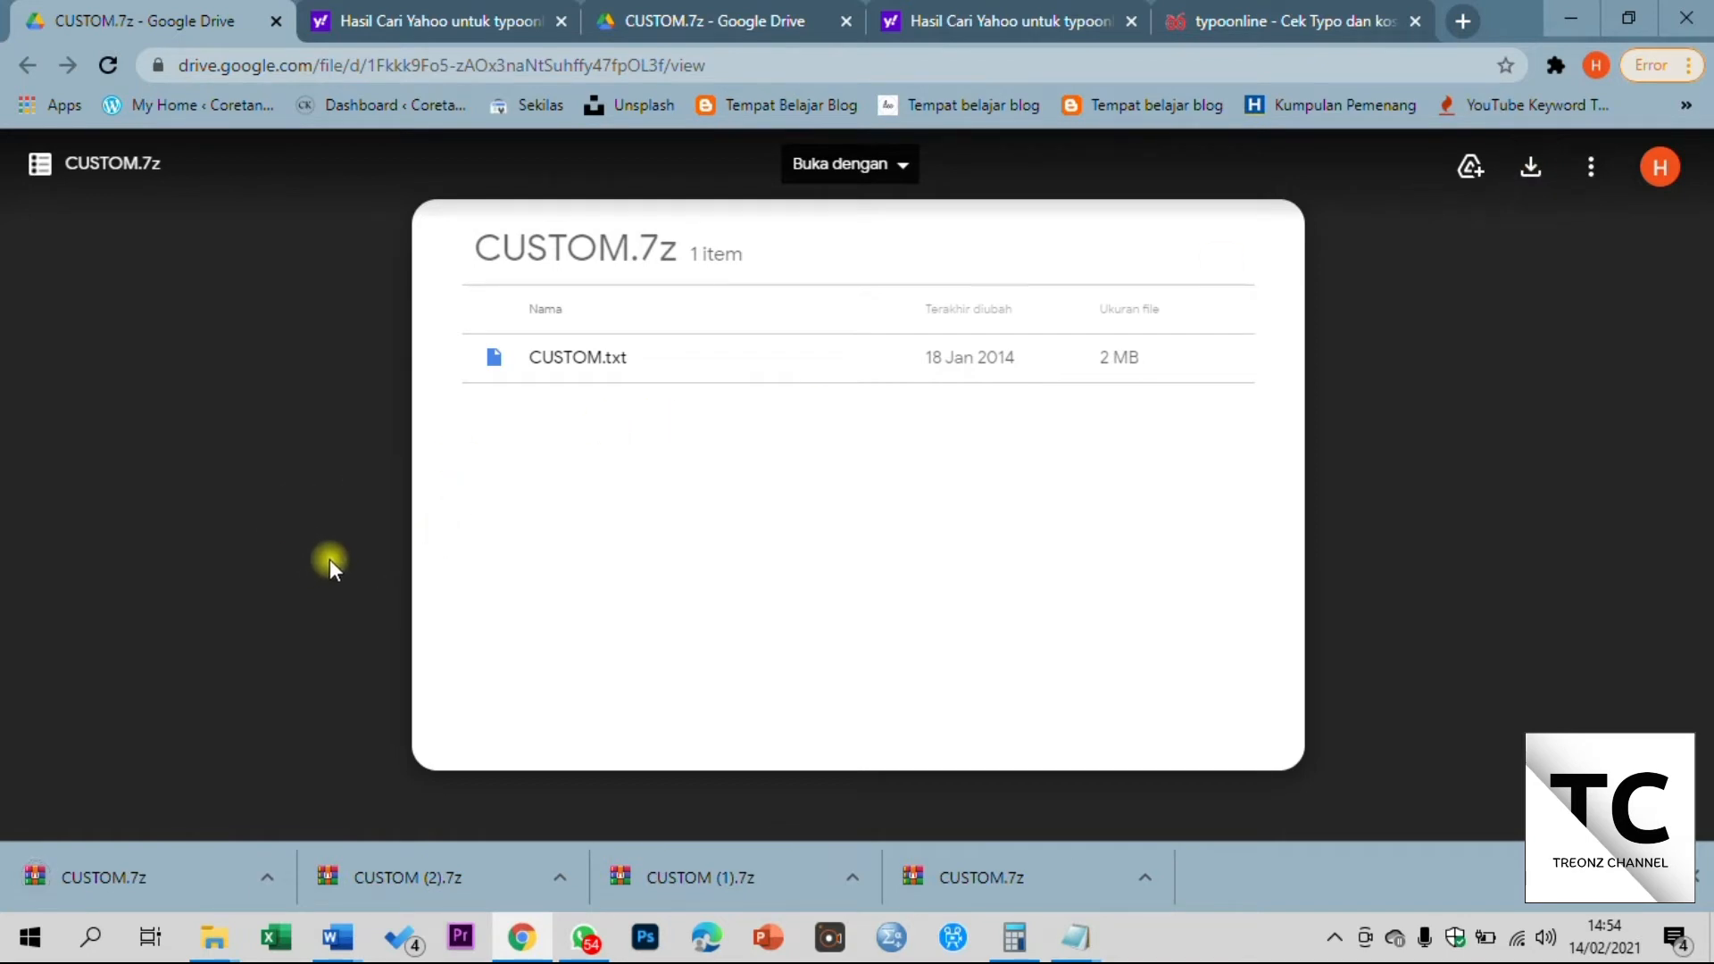
click(268, 873)
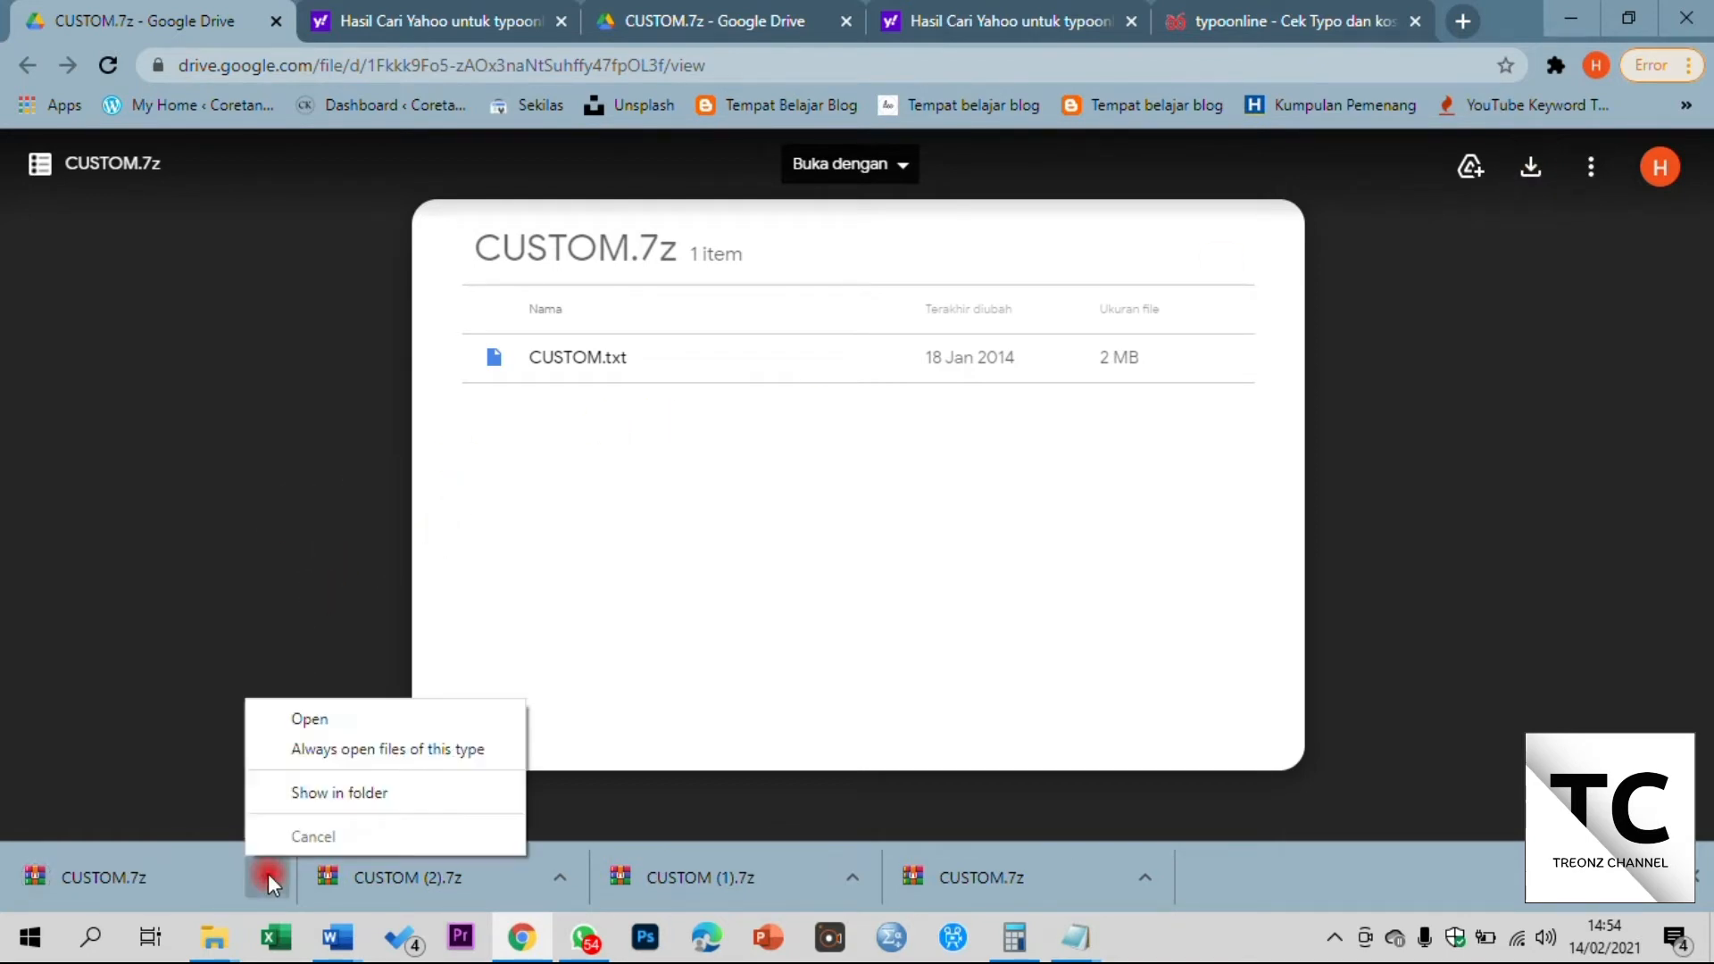
click(332, 794)
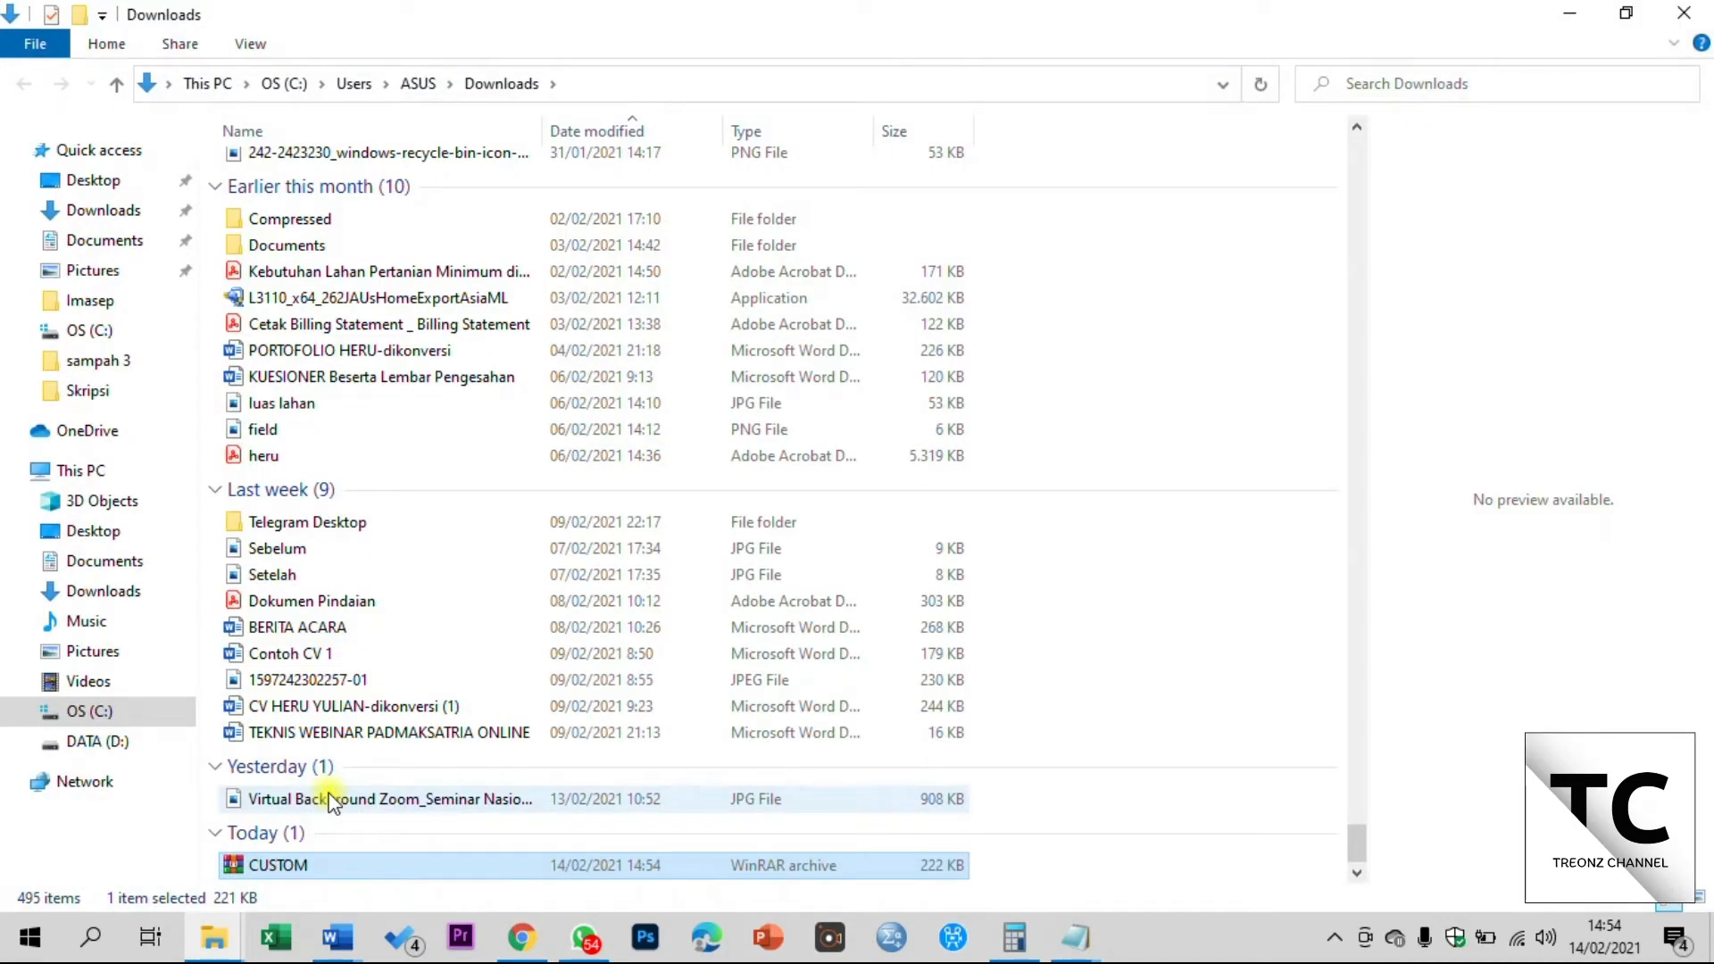
right_click(801, 879)
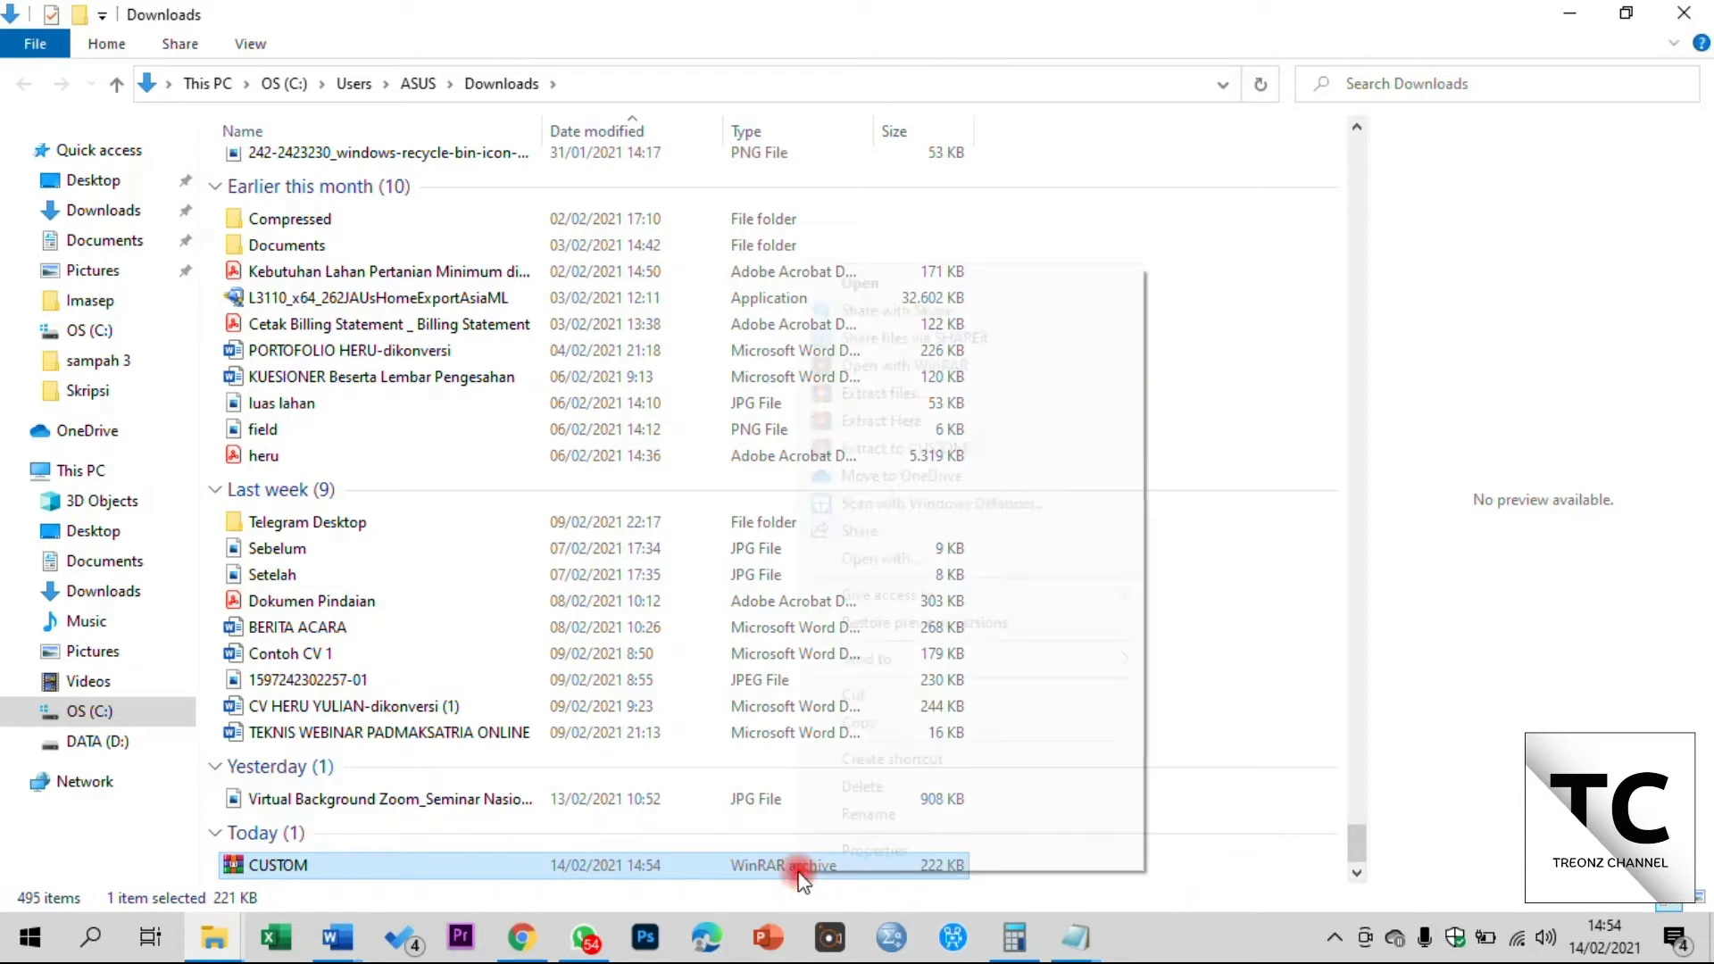
click(885, 421)
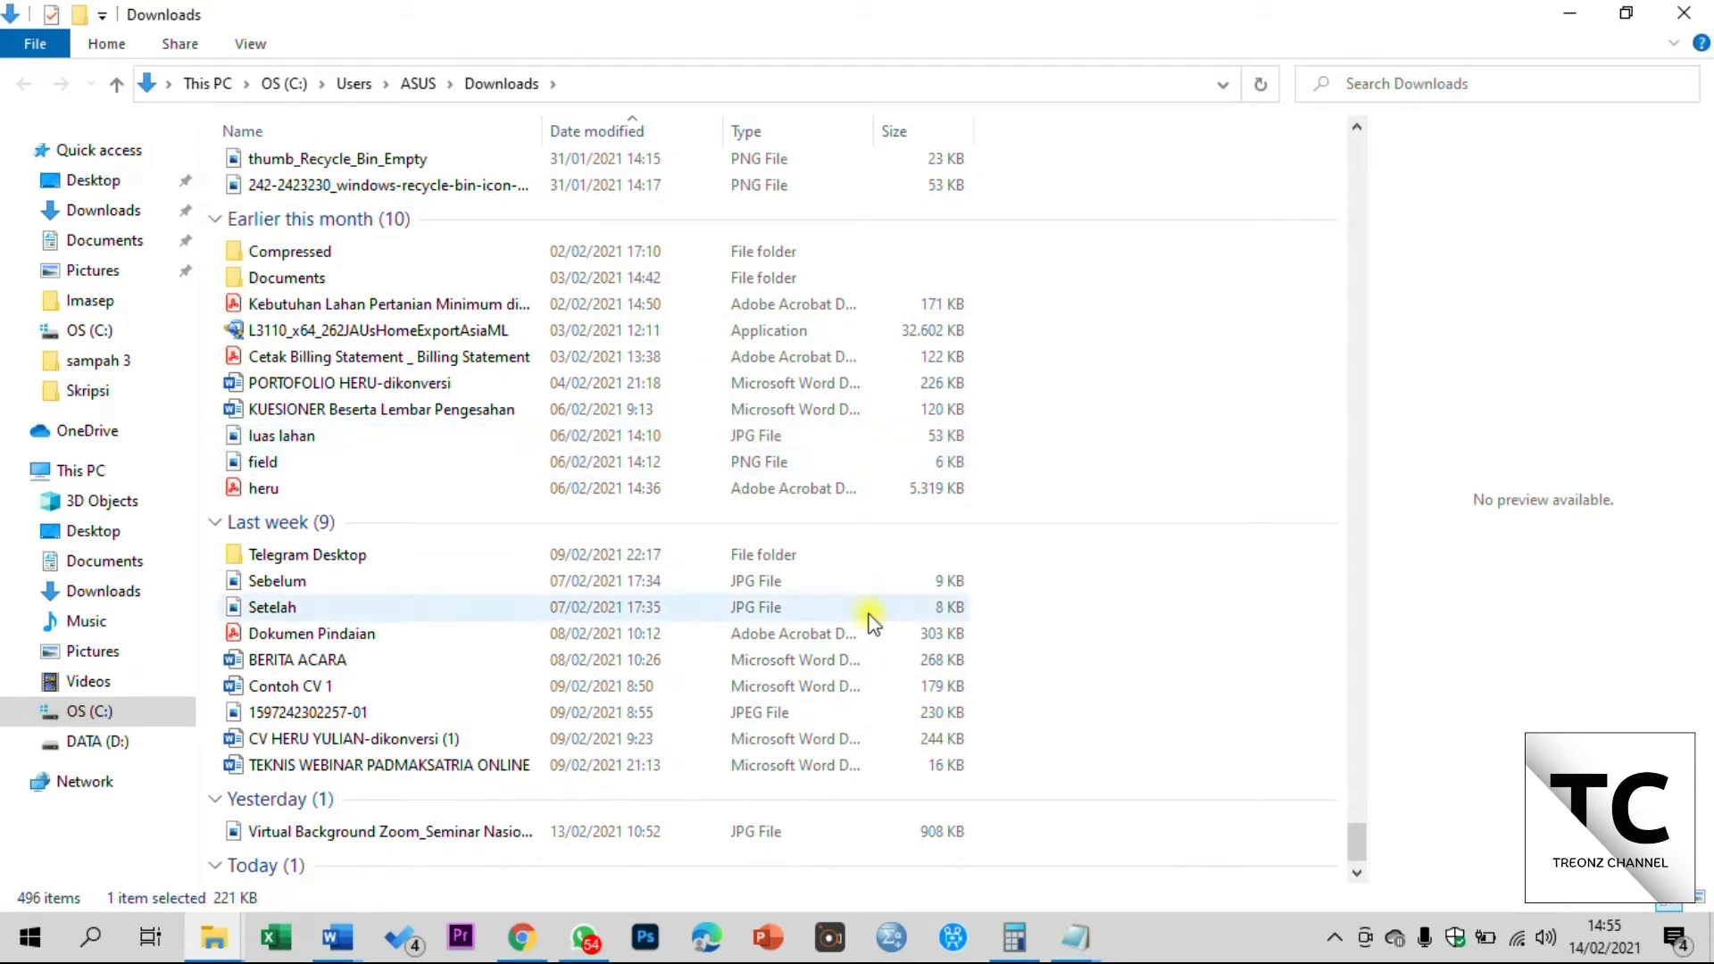
Open the CUSTOM text document inside the extracted CUSTOM folder in Downloads
scroll(869, 613, down, 1)
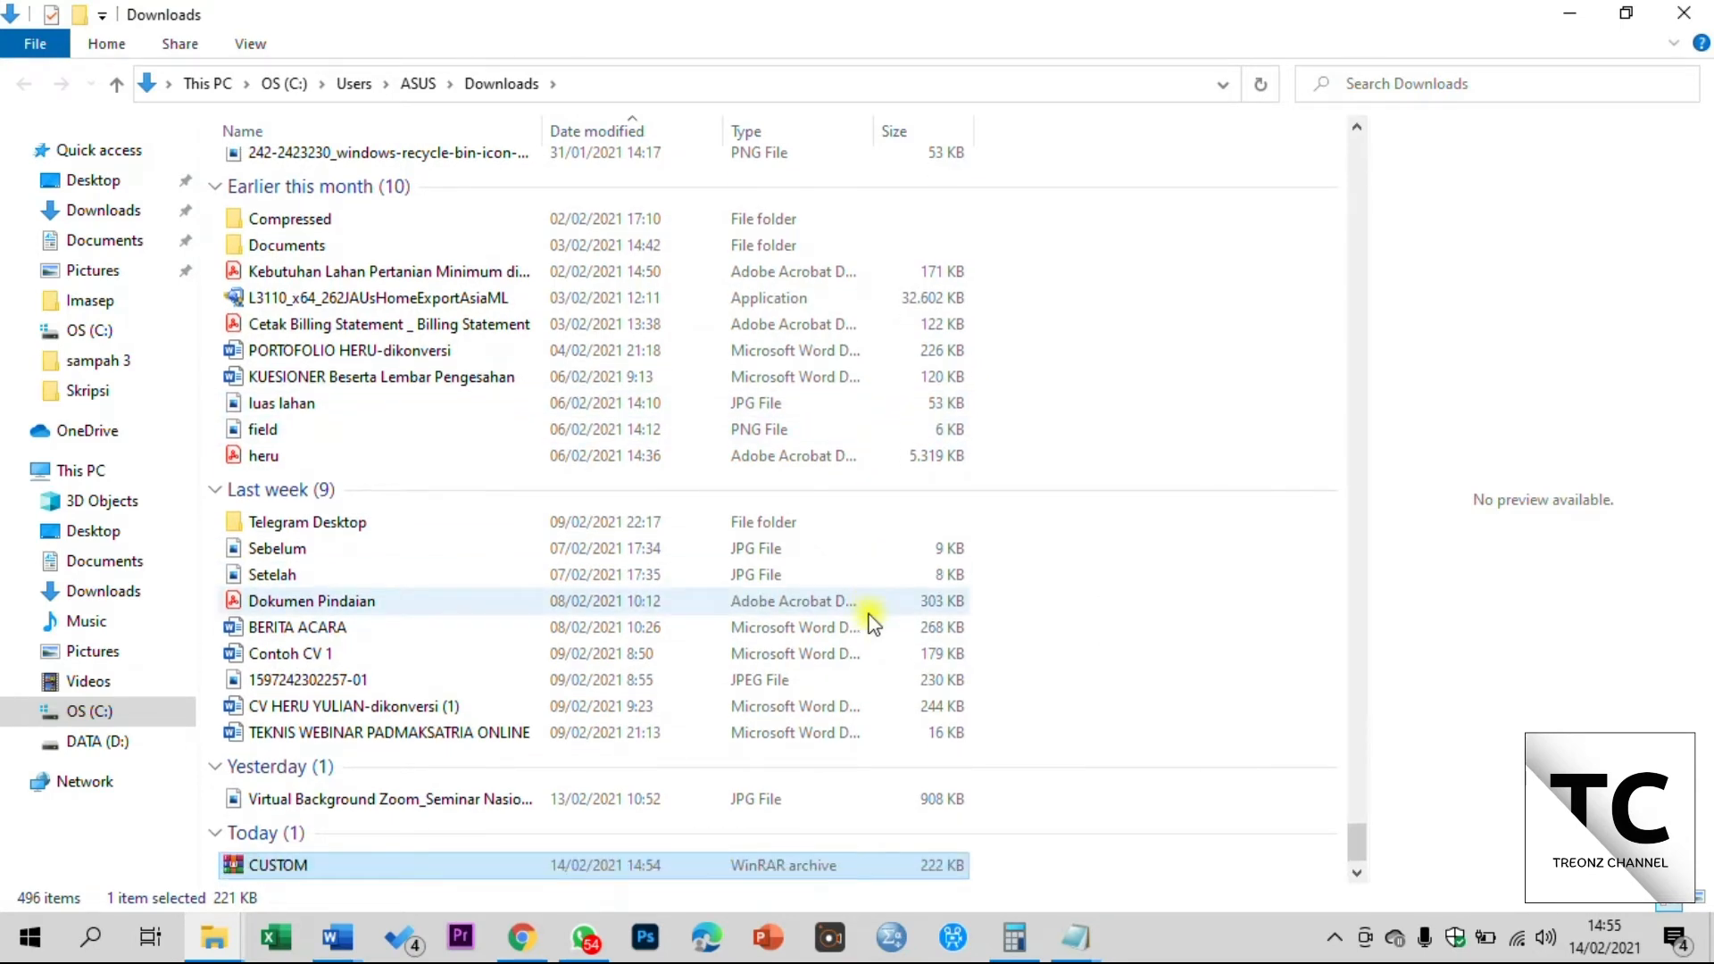
scroll(870, 621, up, 16)
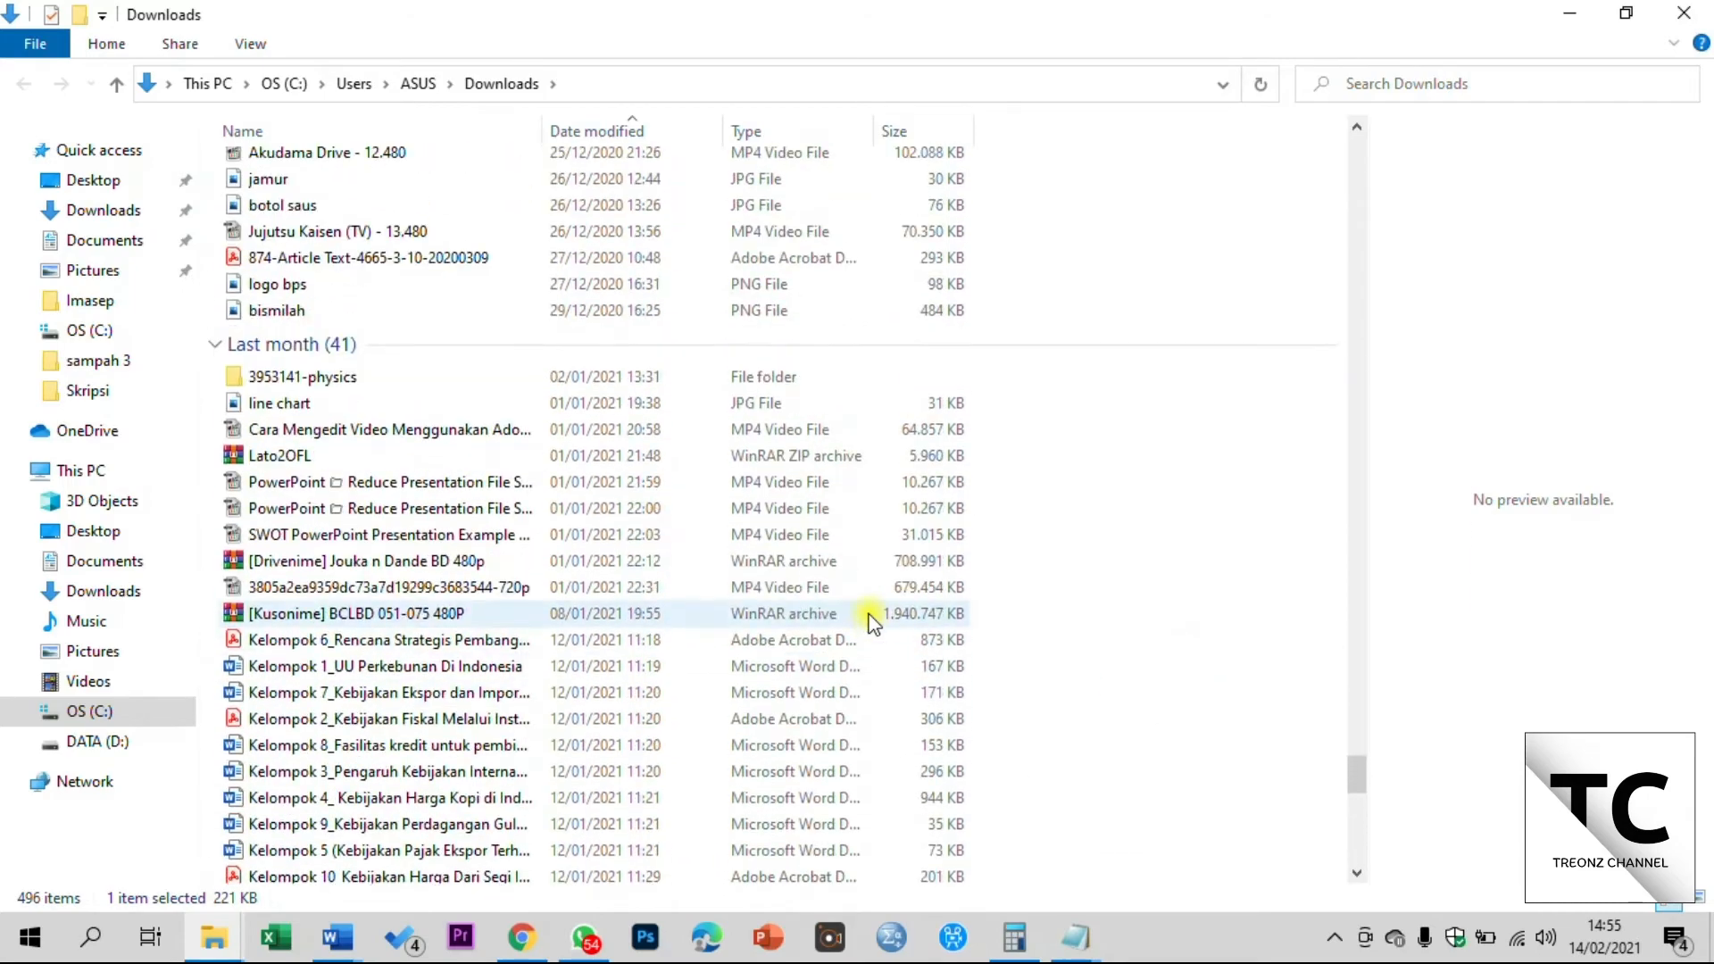
scroll(870, 622, up, 15)
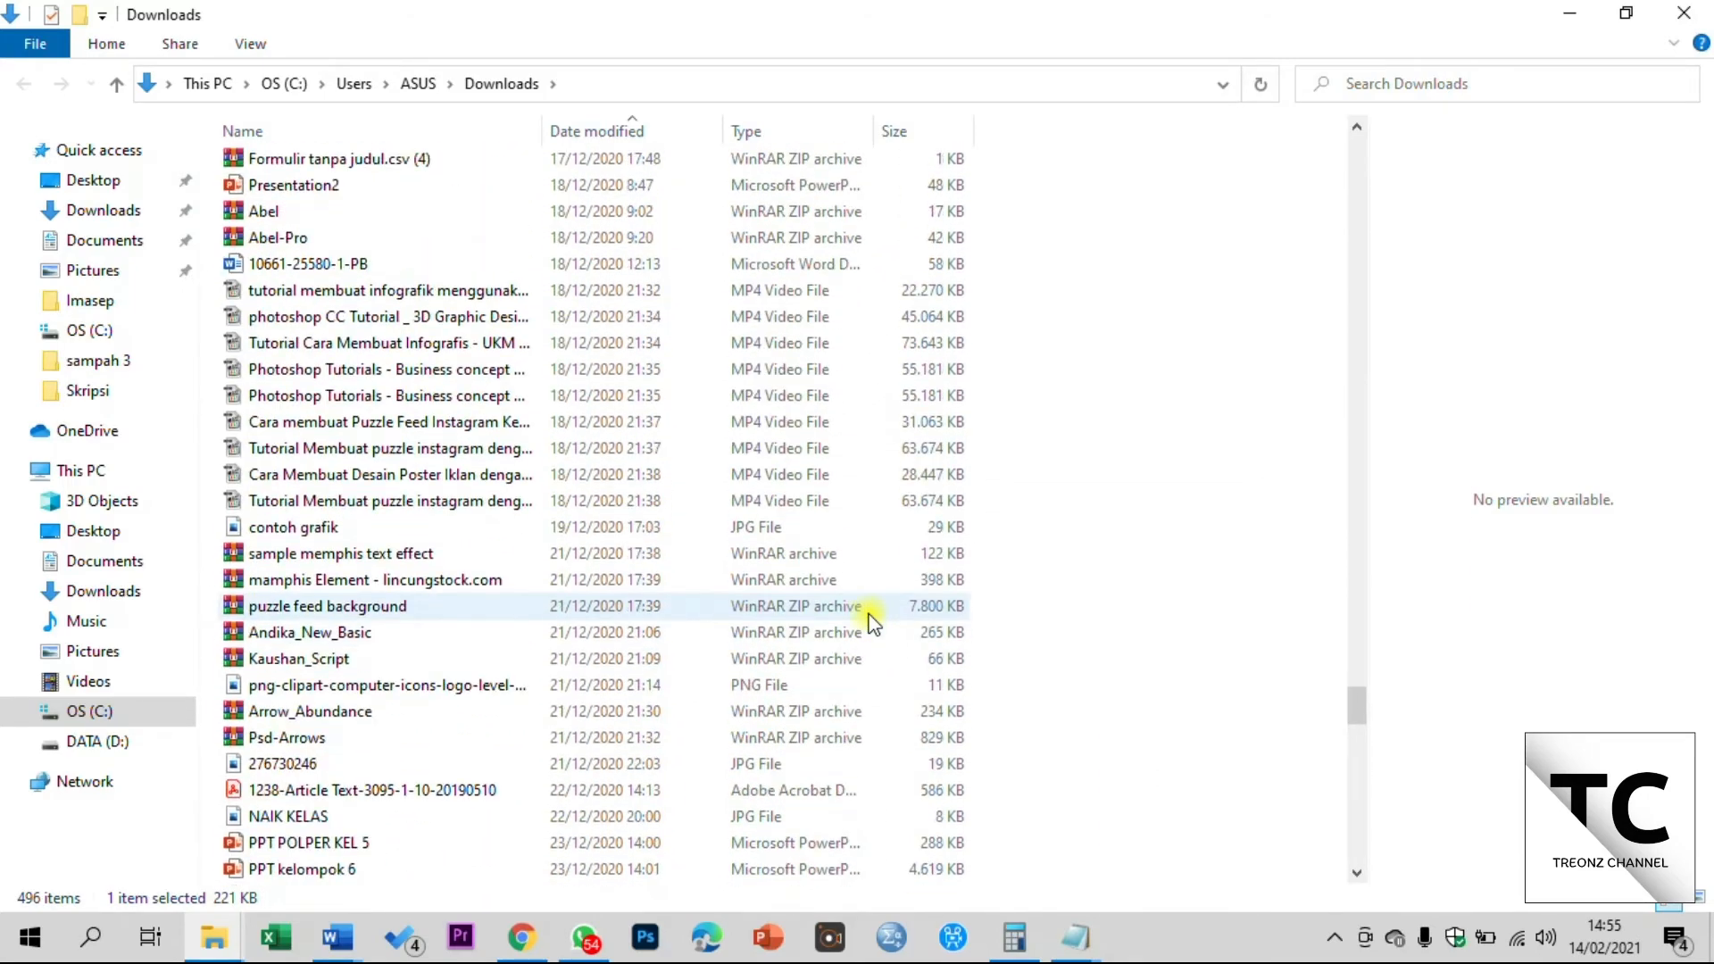
scroll(870, 622, up, 15)
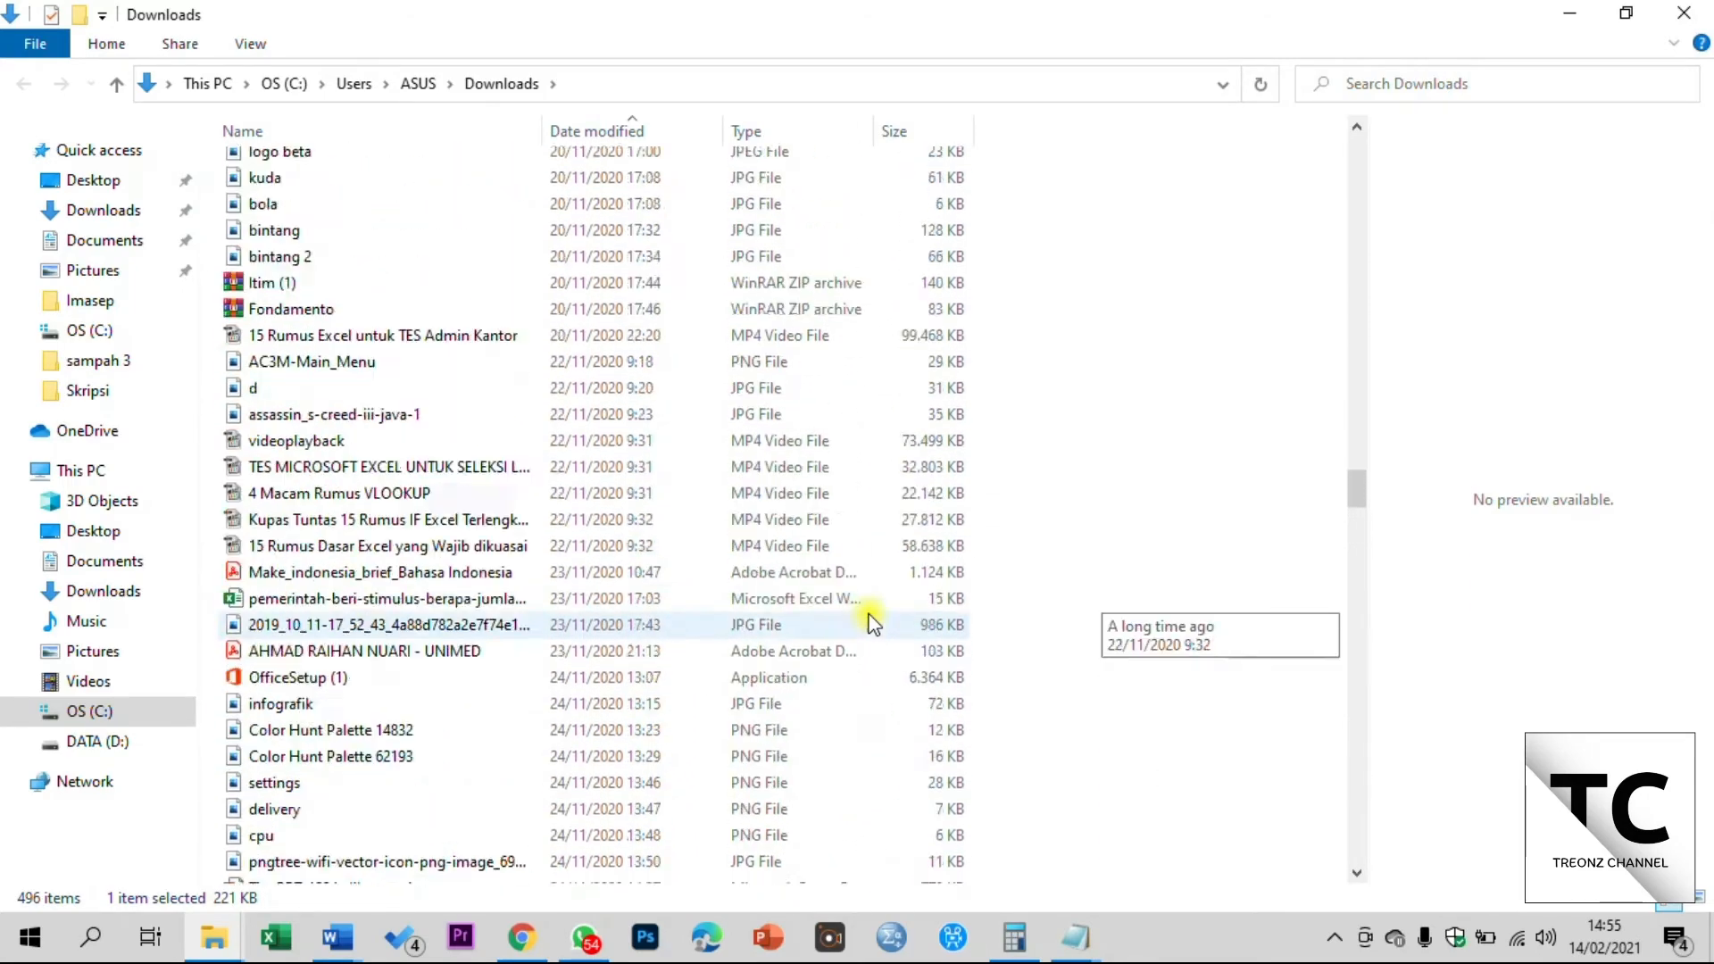
drag(1356, 456, 1358, 339)
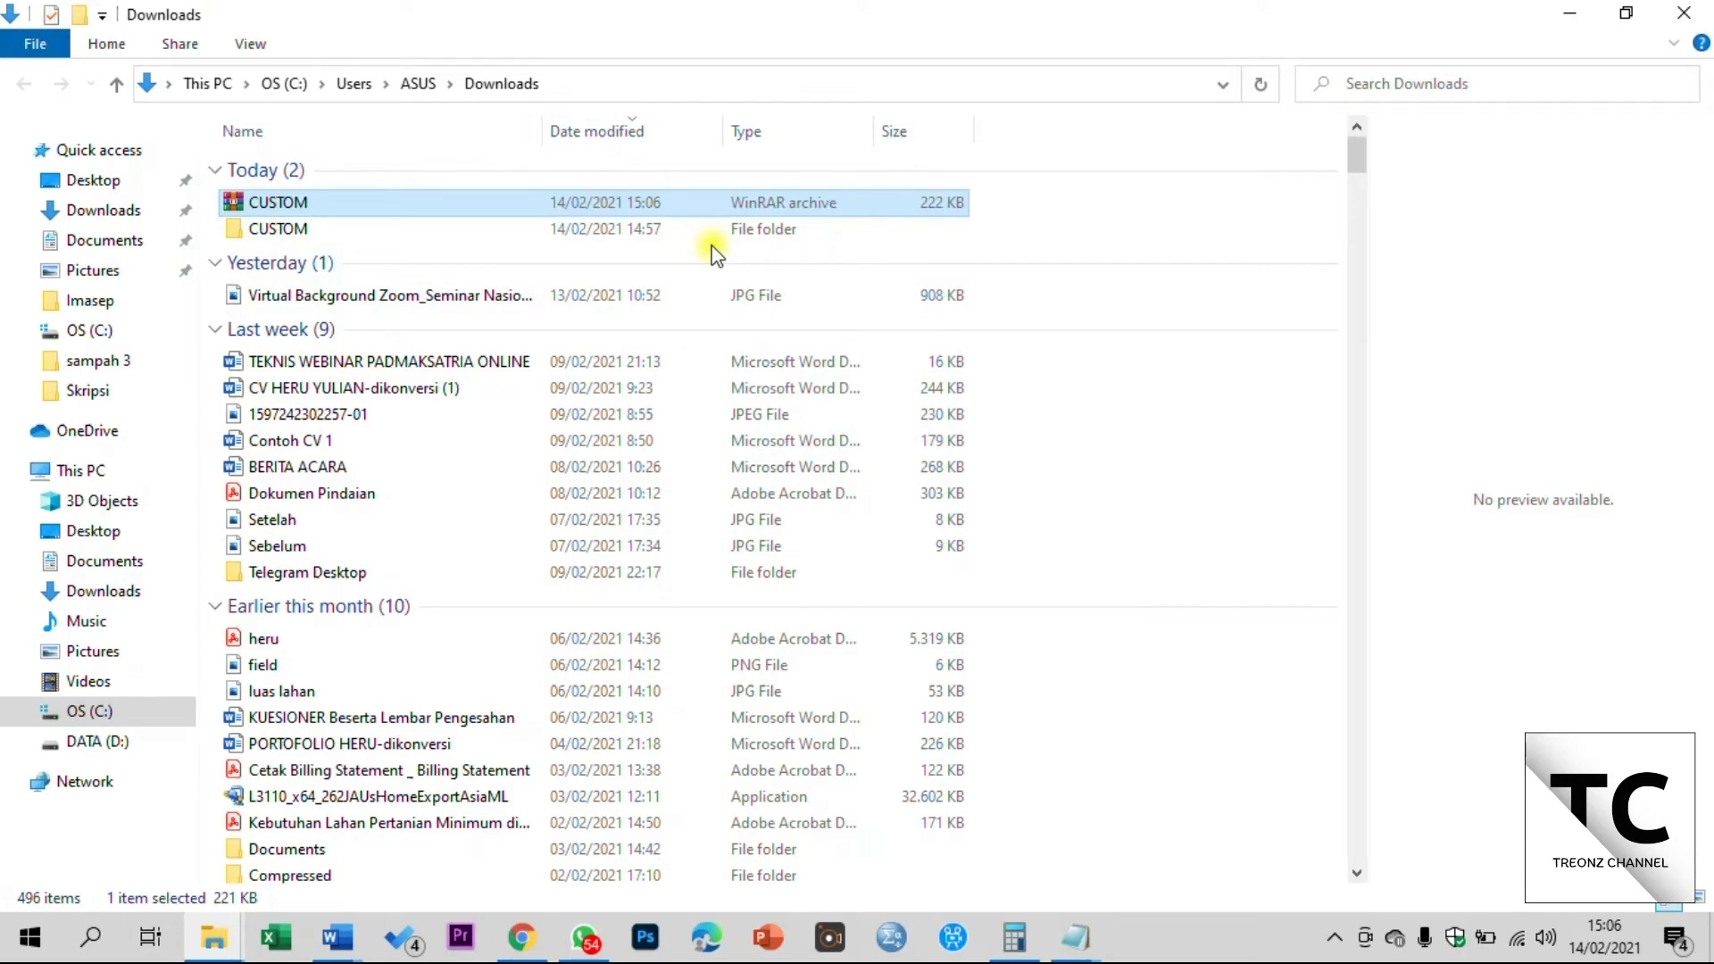
double_click(610, 231)
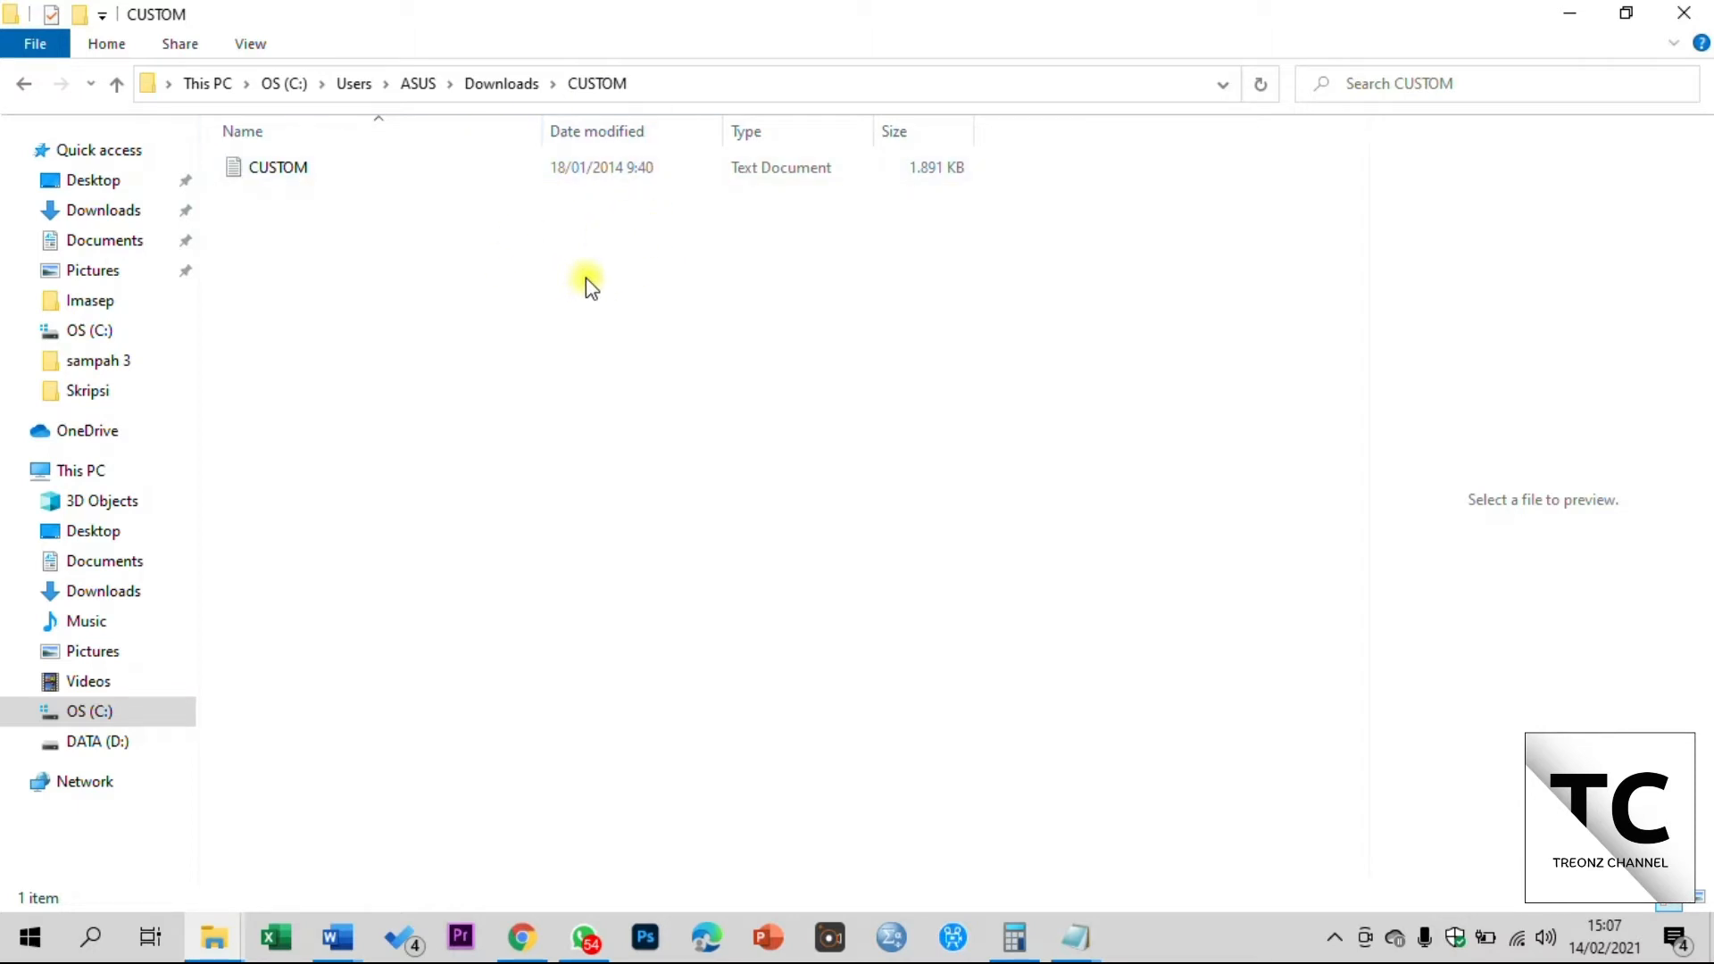
double_click(600, 182)
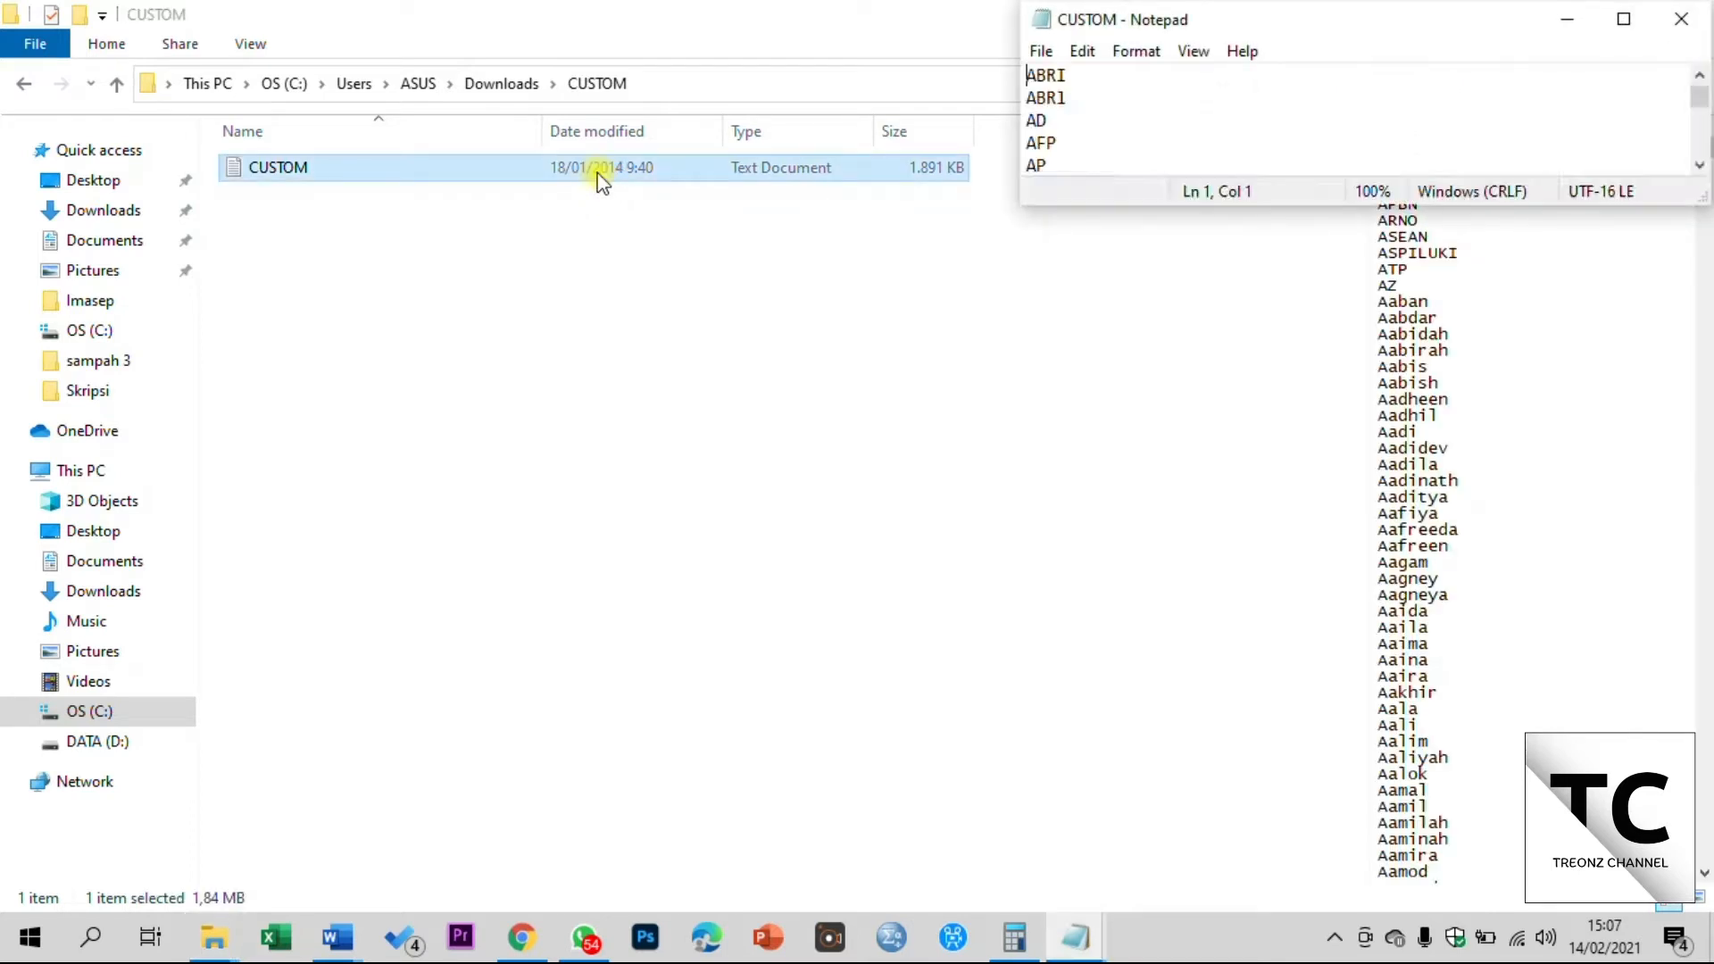
Move the Notepad window away from the screen corner and copy the entire word list of the downloaded CUSTOM file
drag(1455, 12, 848, 351)
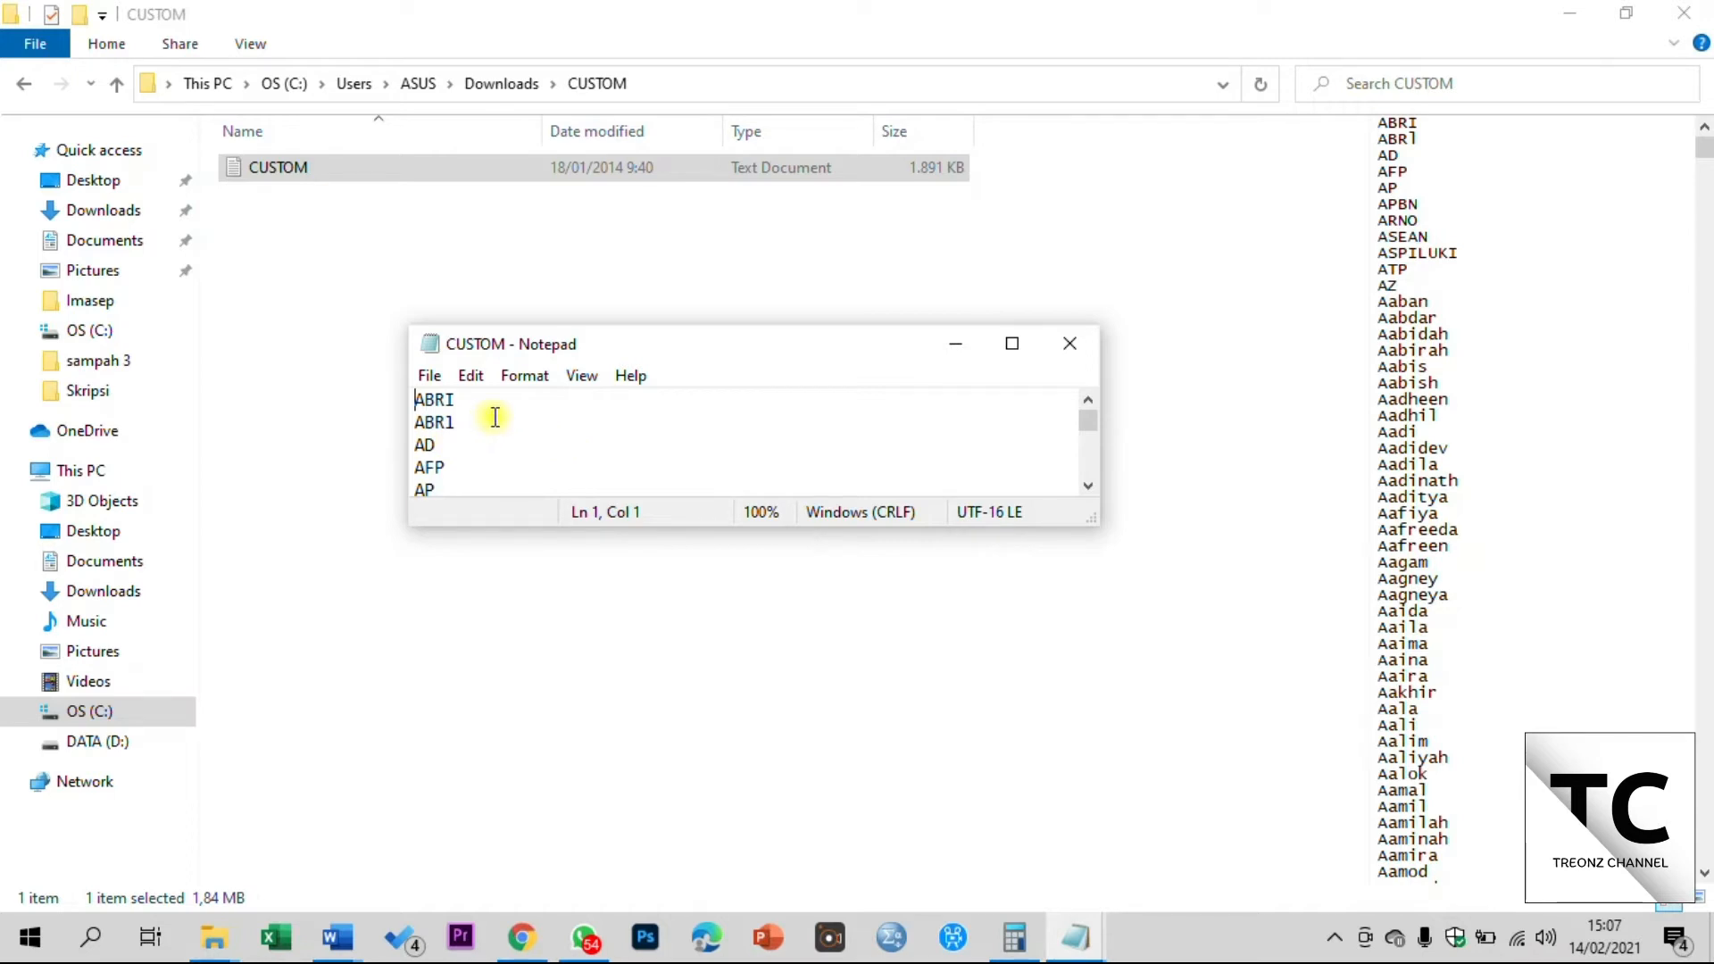
key(ctrl+a)
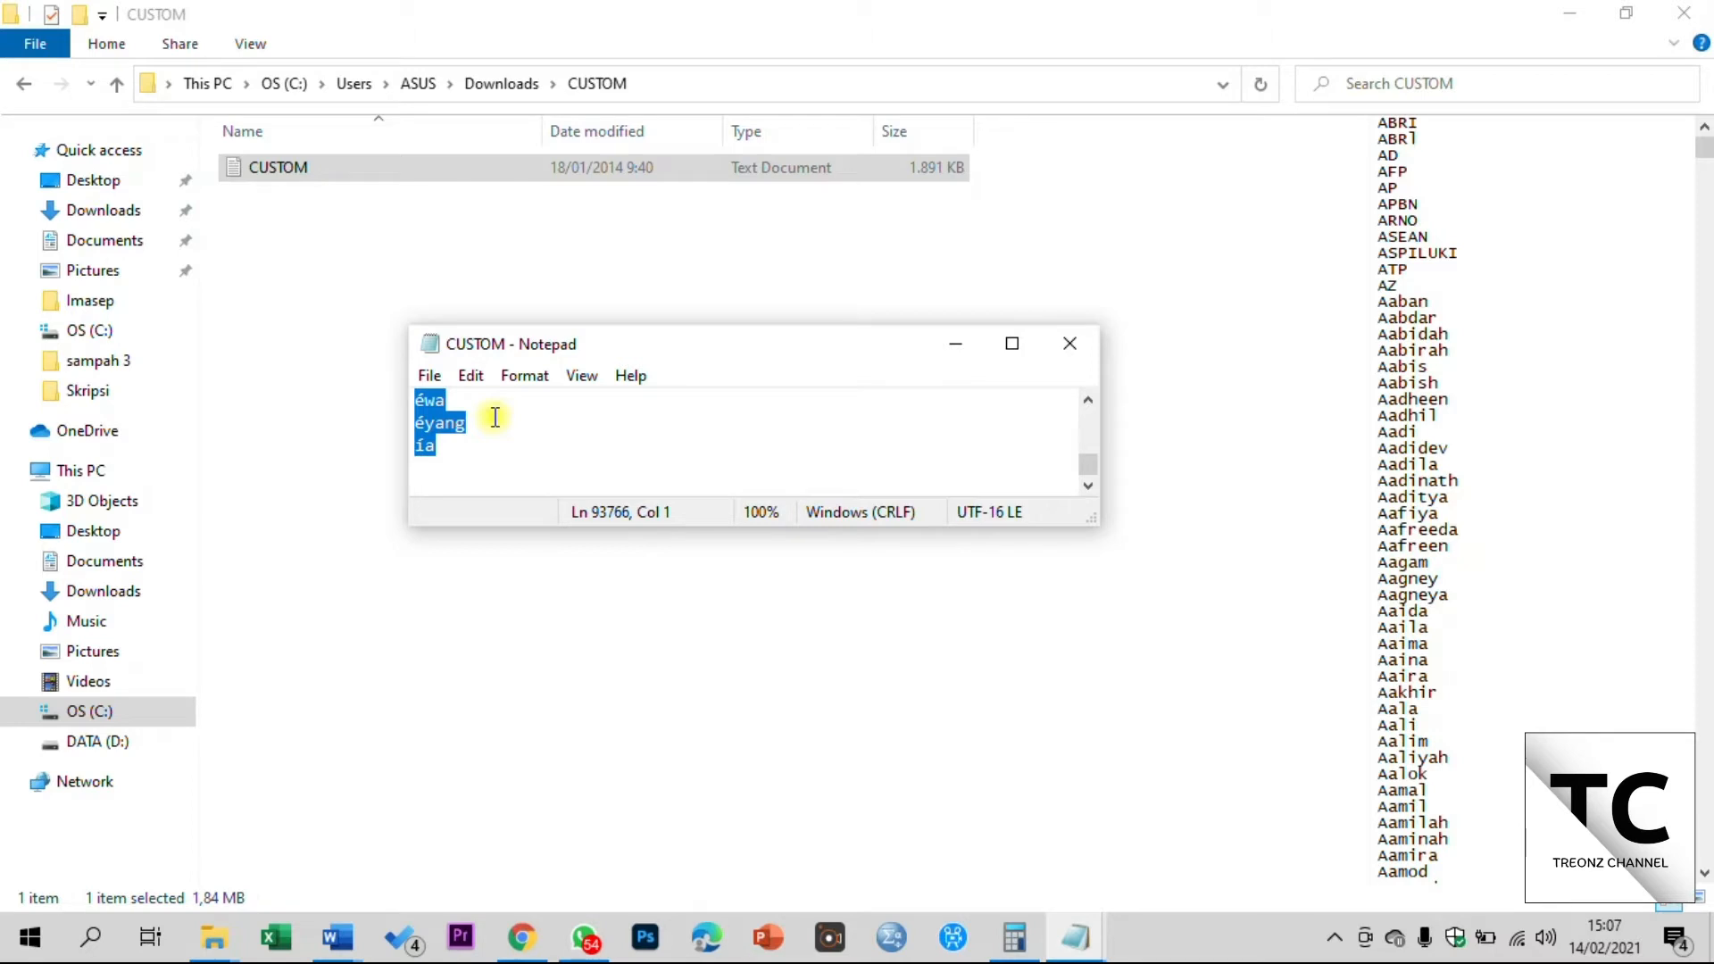
right_click(495, 417)
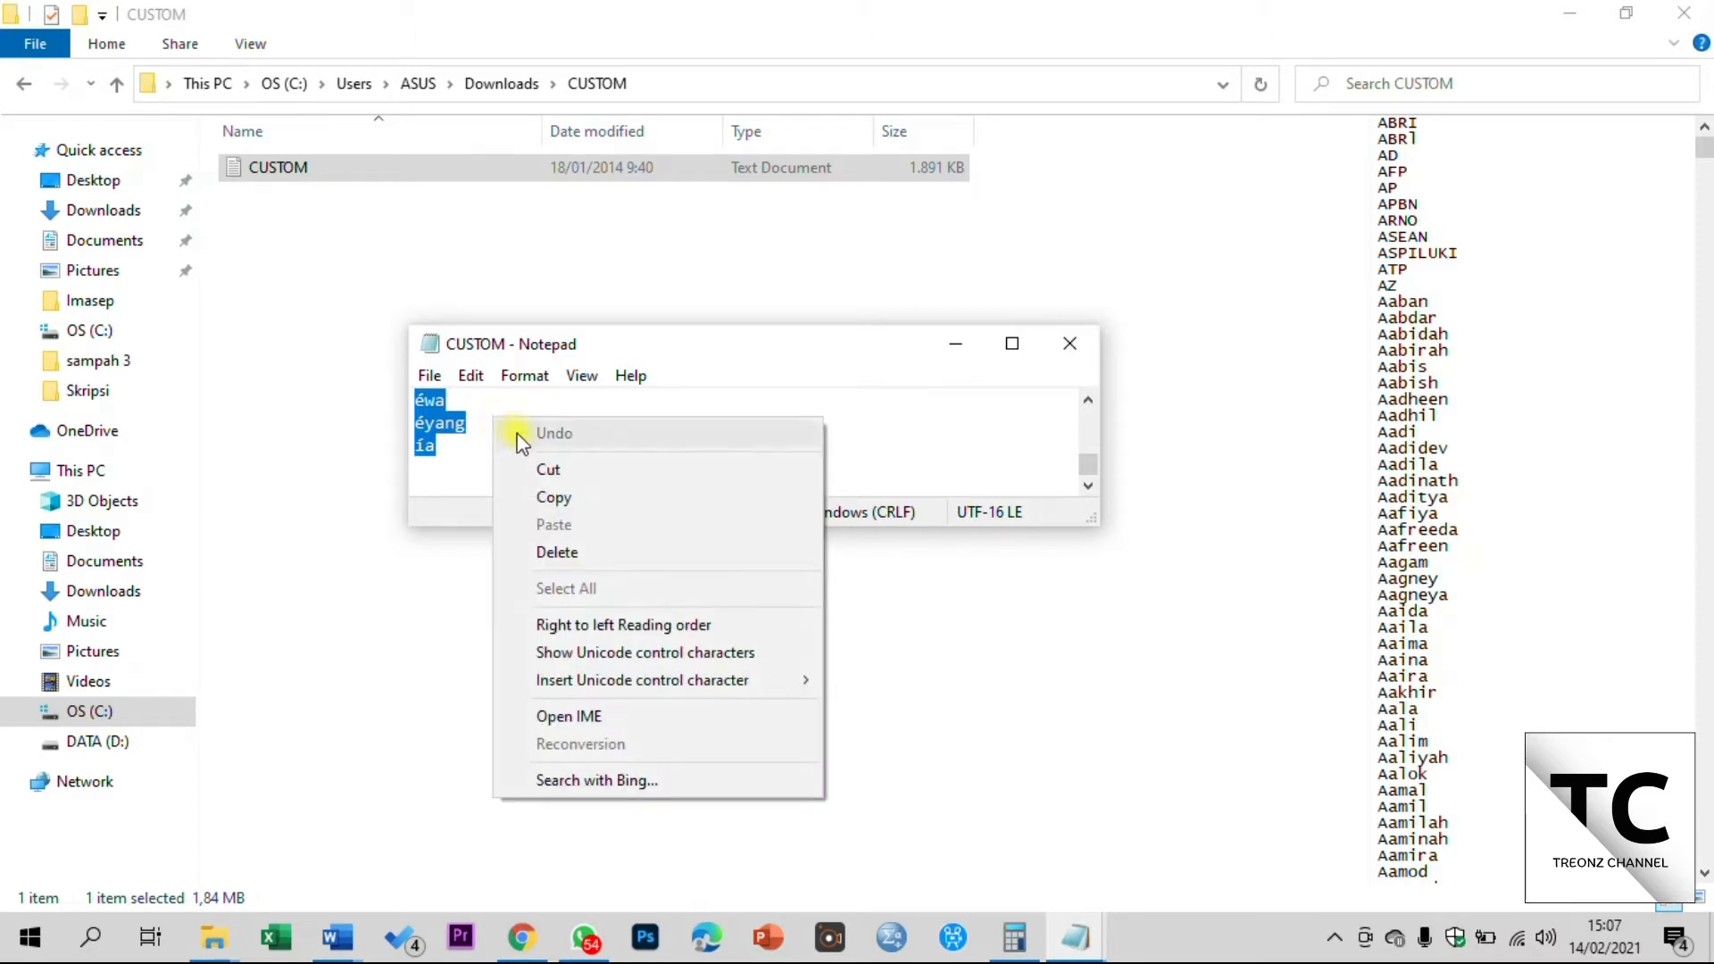
click(592, 497)
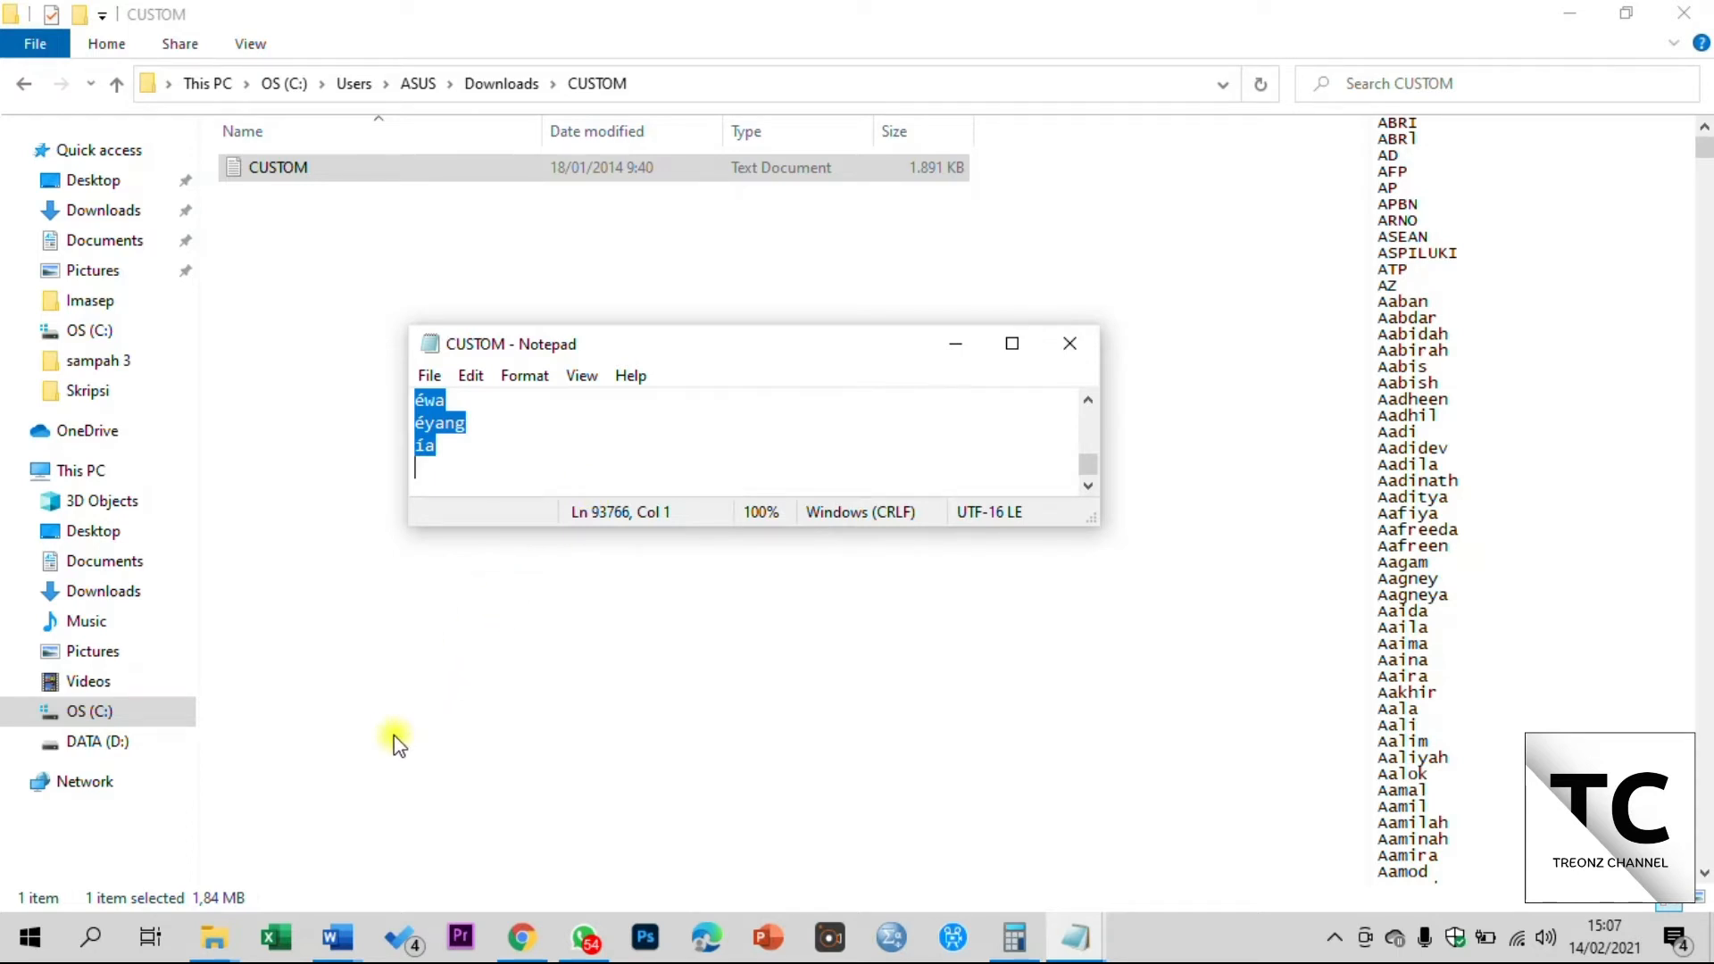
Reopen the CUSTOM text document from the UProof search results and paste the copied word list before the ASUS entry
click(215, 938)
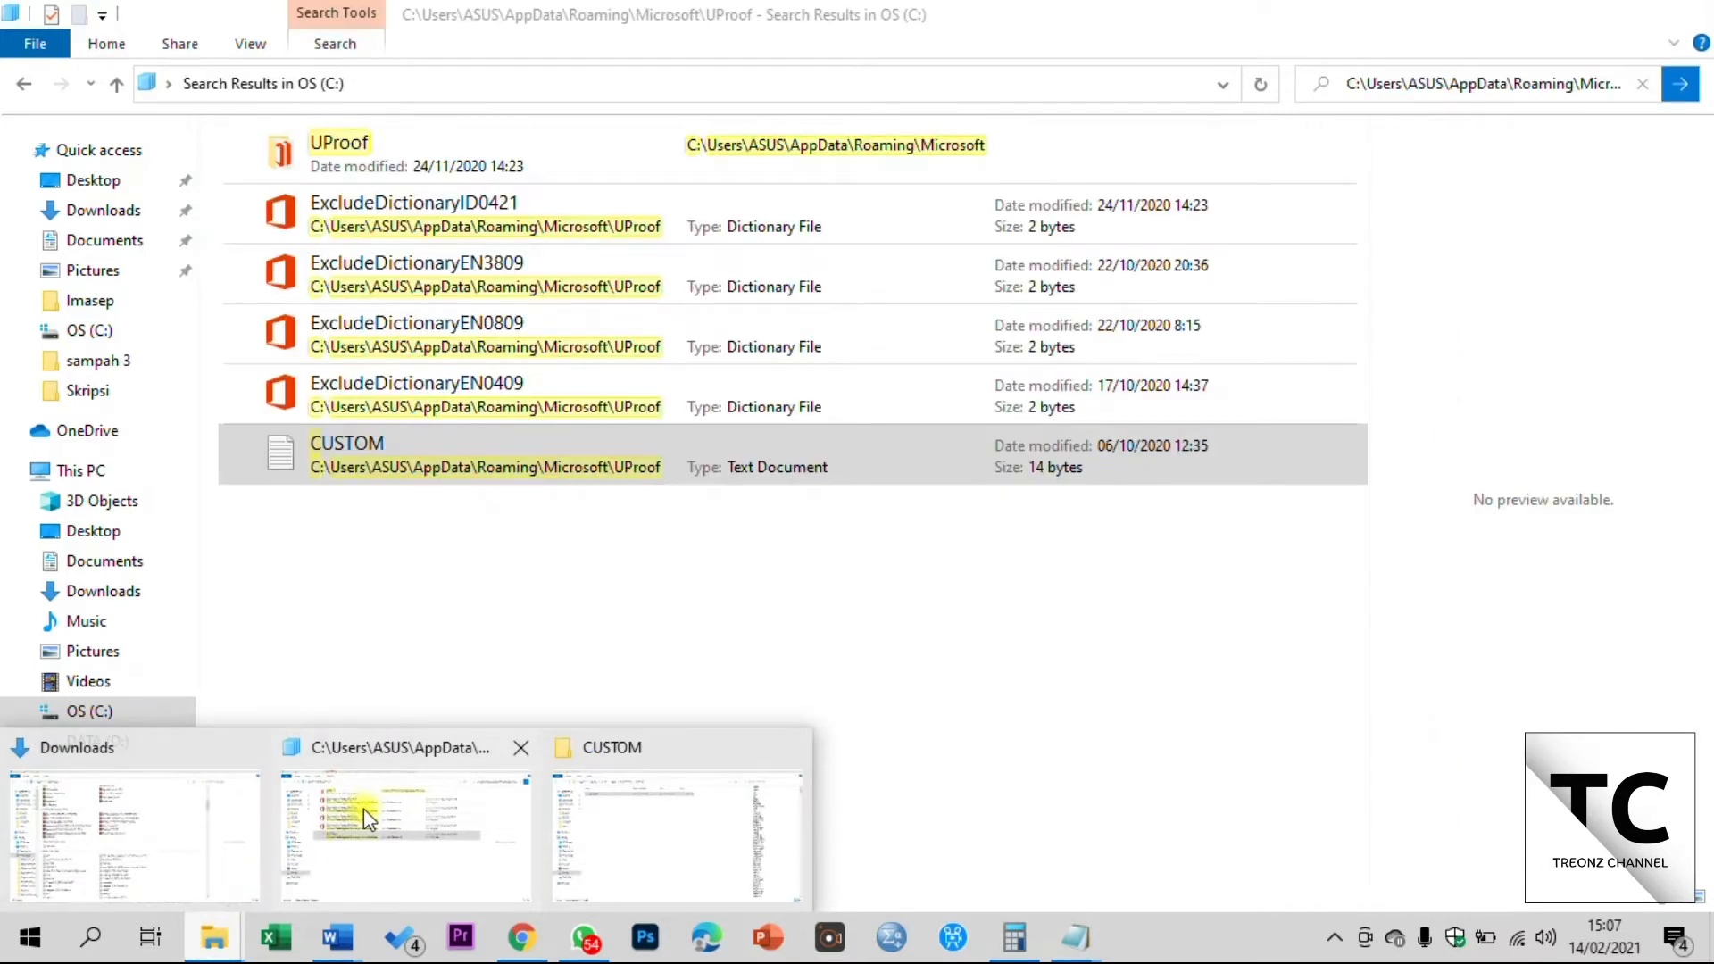
click(362, 808)
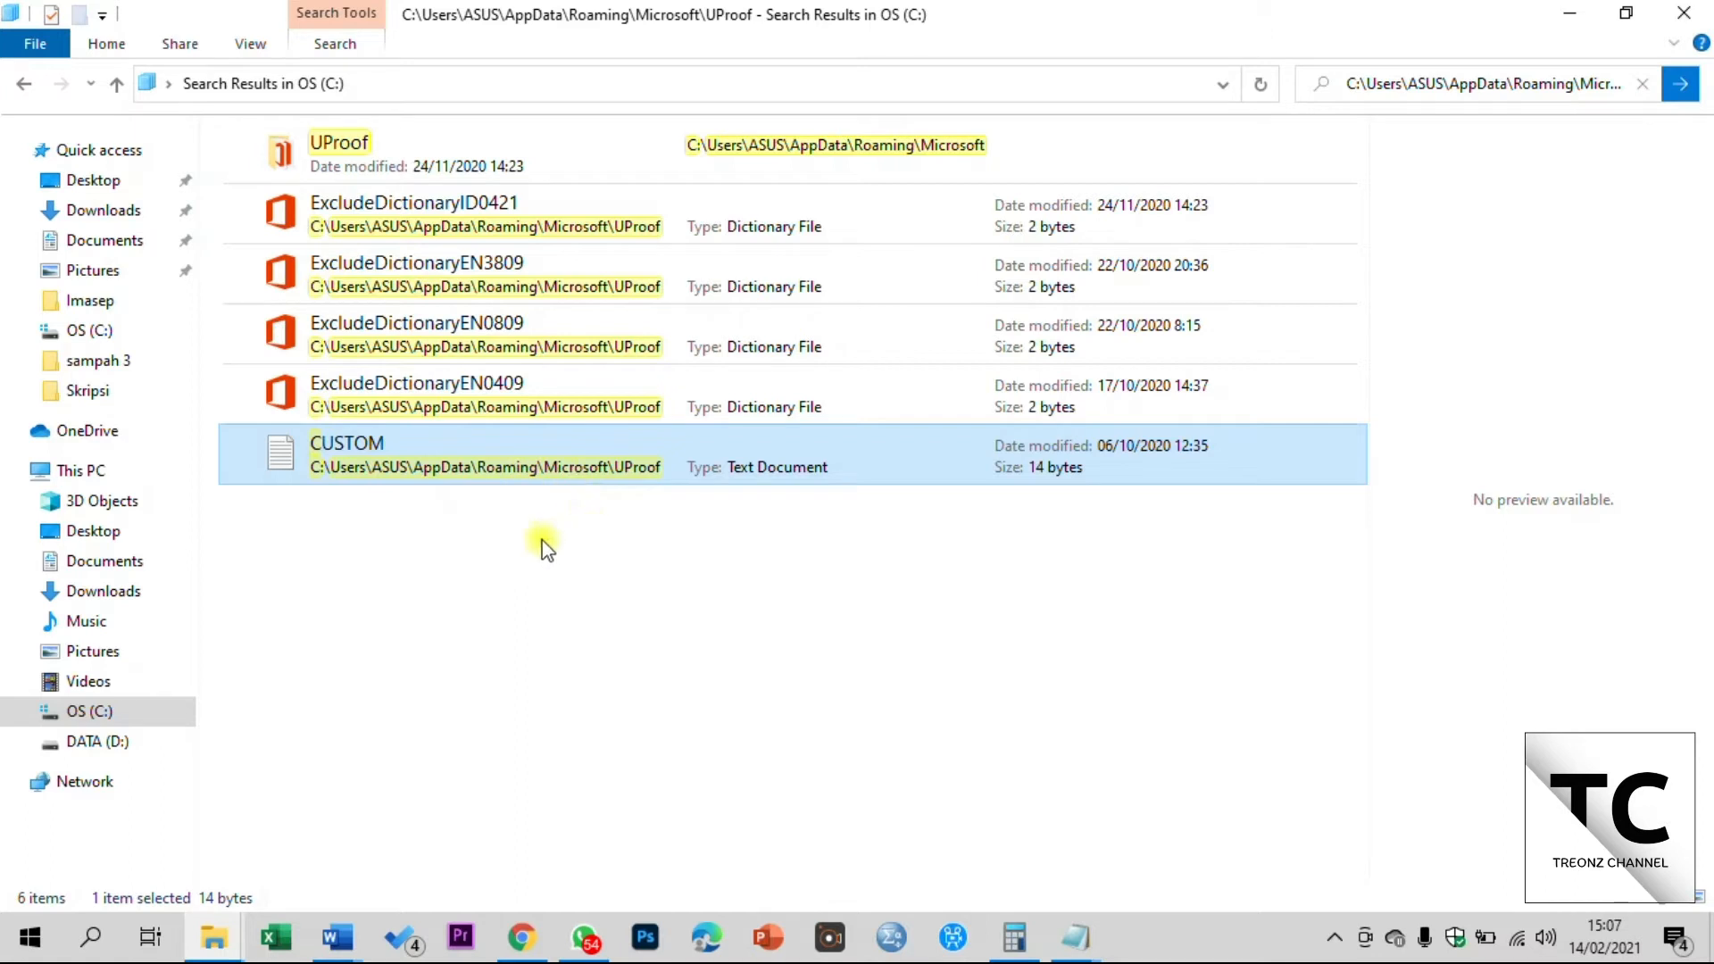
double_click(503, 458)
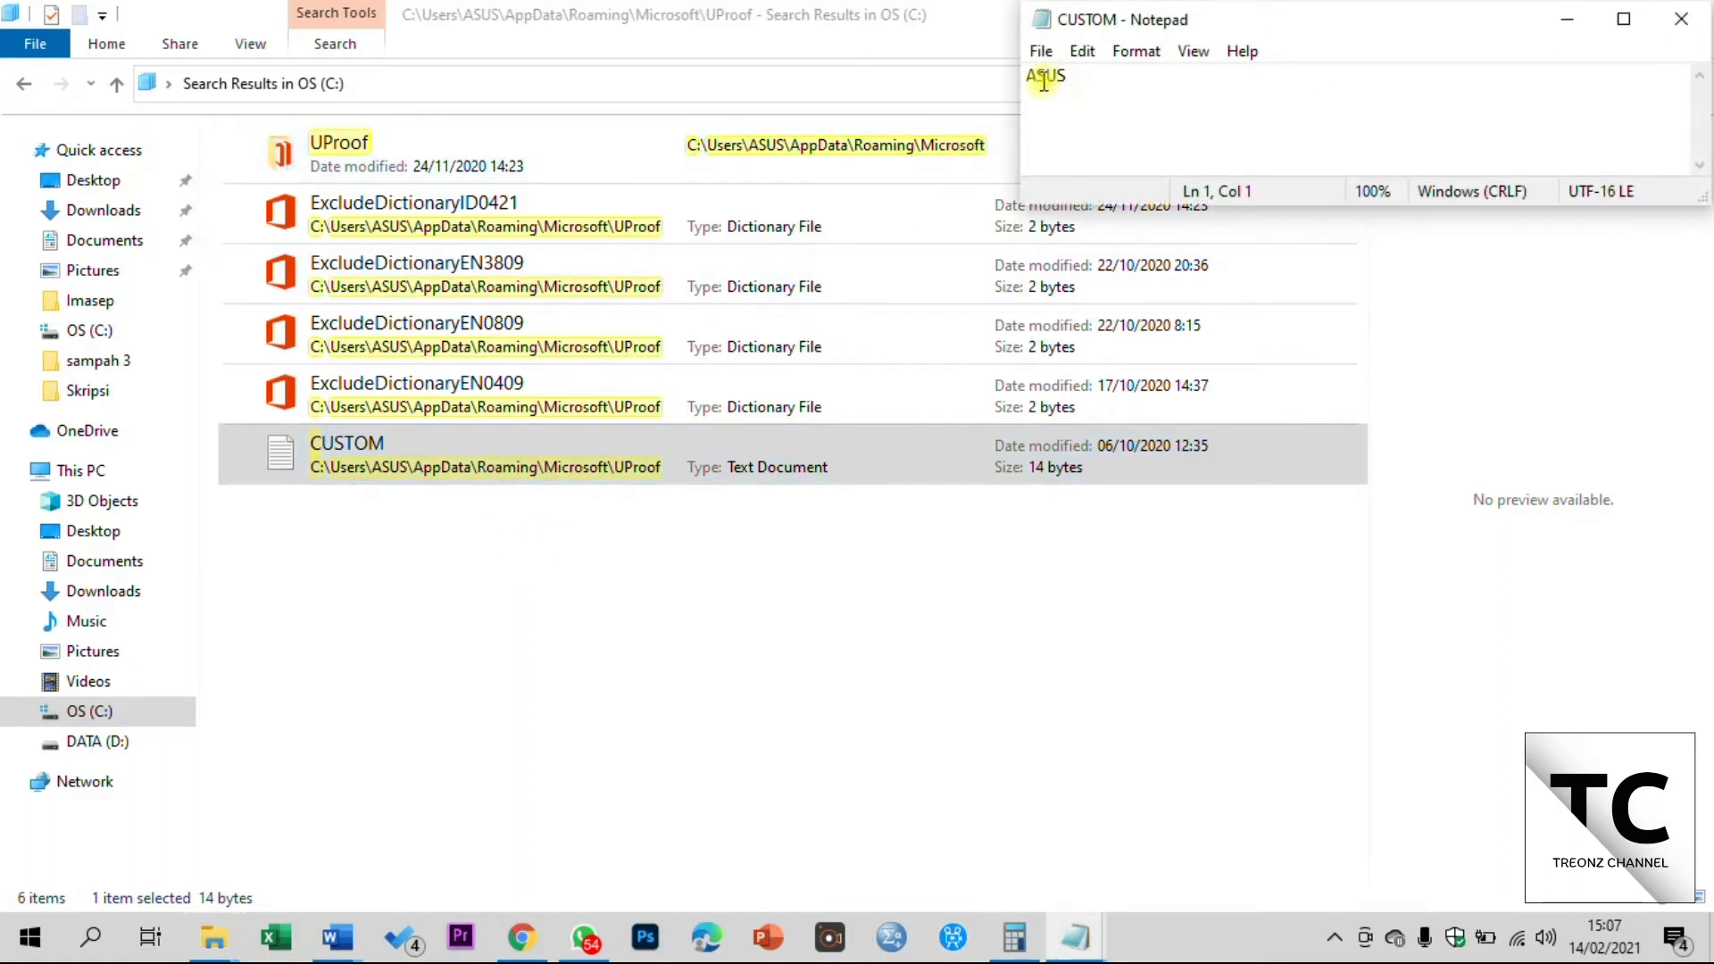
drag(1444, 22, 830, 554)
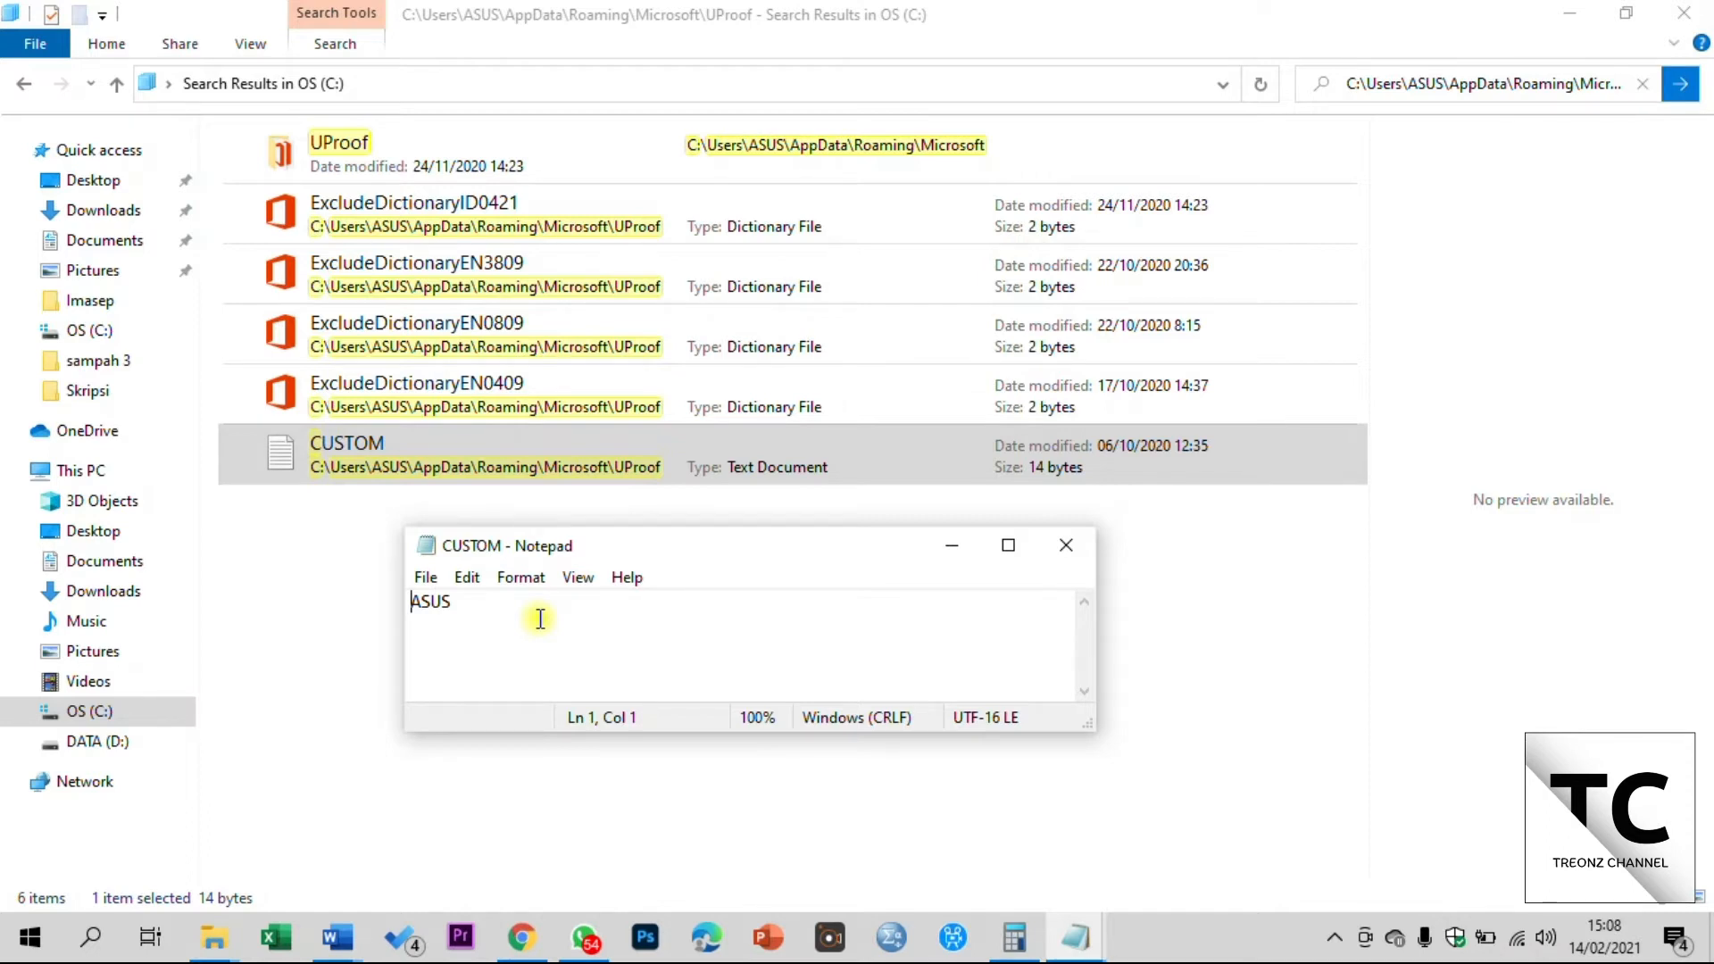
right_click(415, 604)
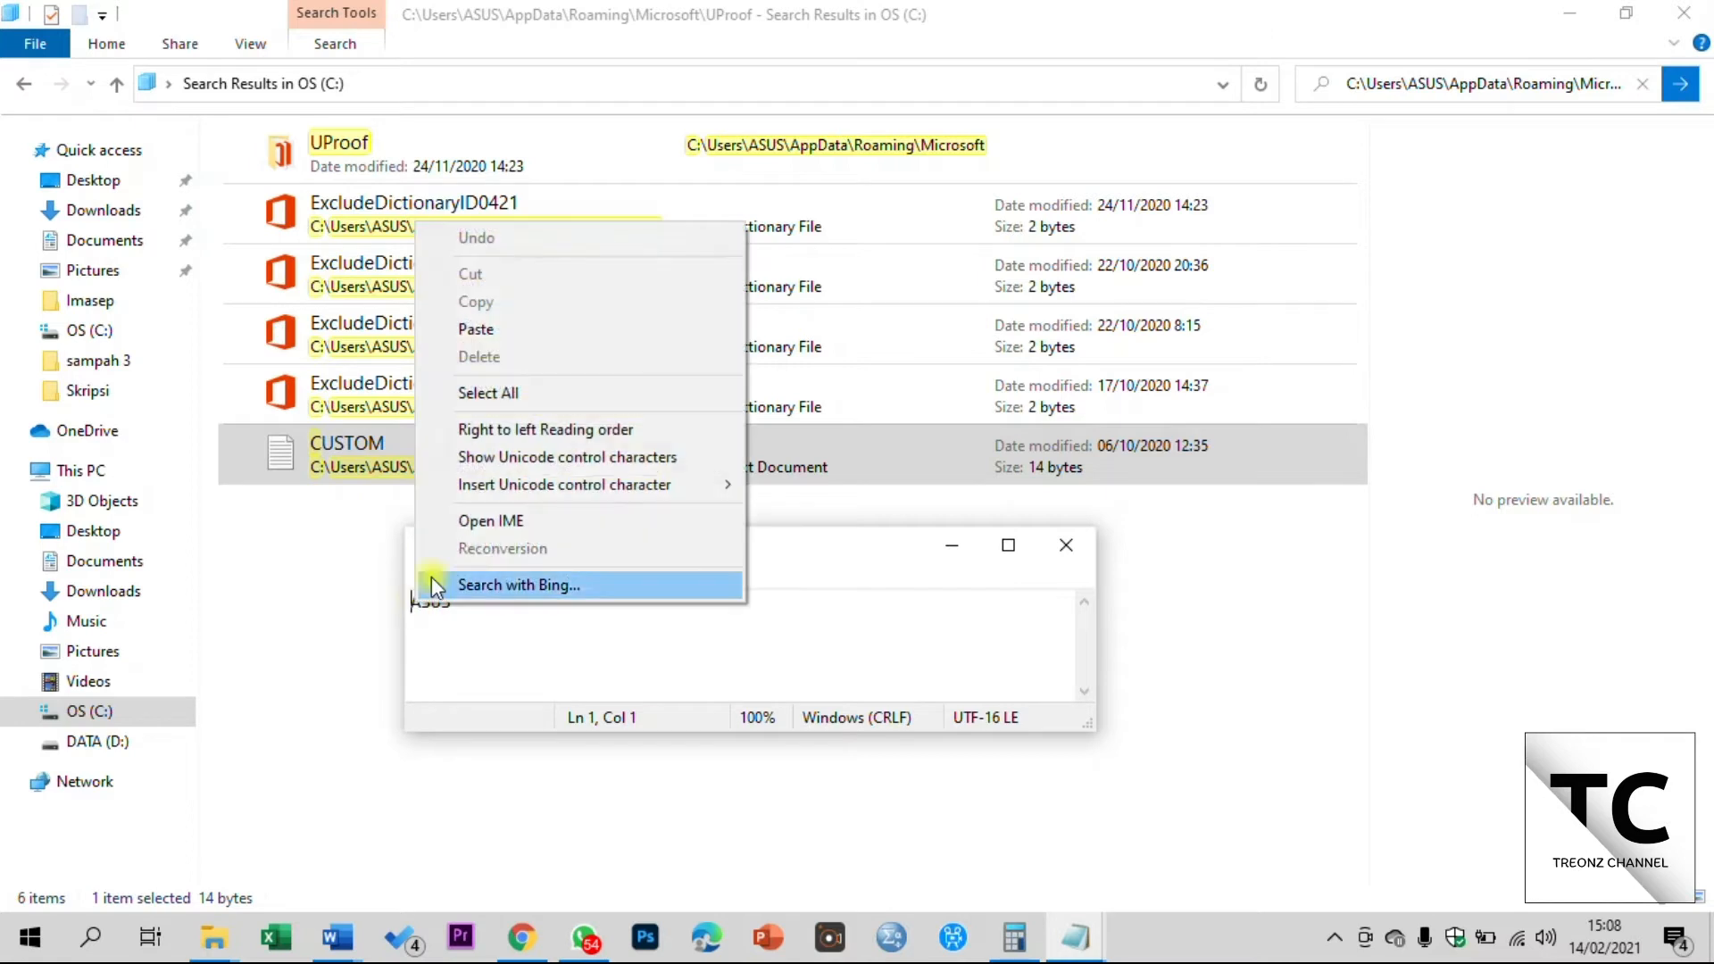
click(525, 337)
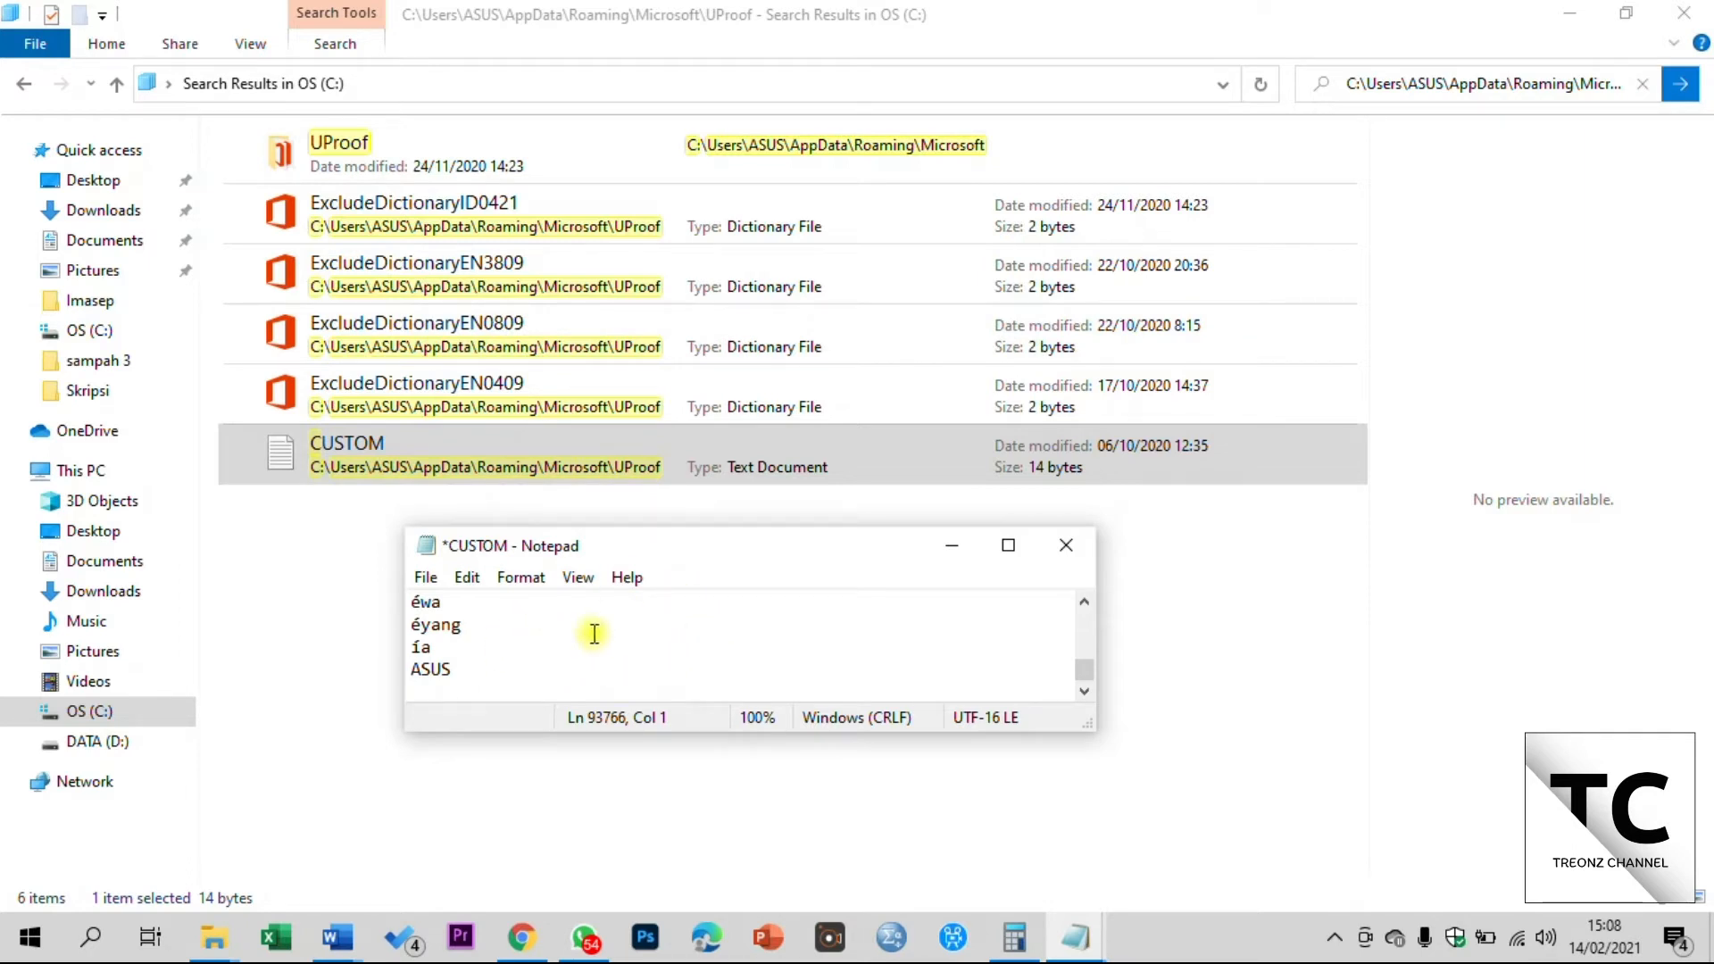
Save the expanded CUSTOM dictionary file, close it, and clear the file selection in the search results
click(430, 580)
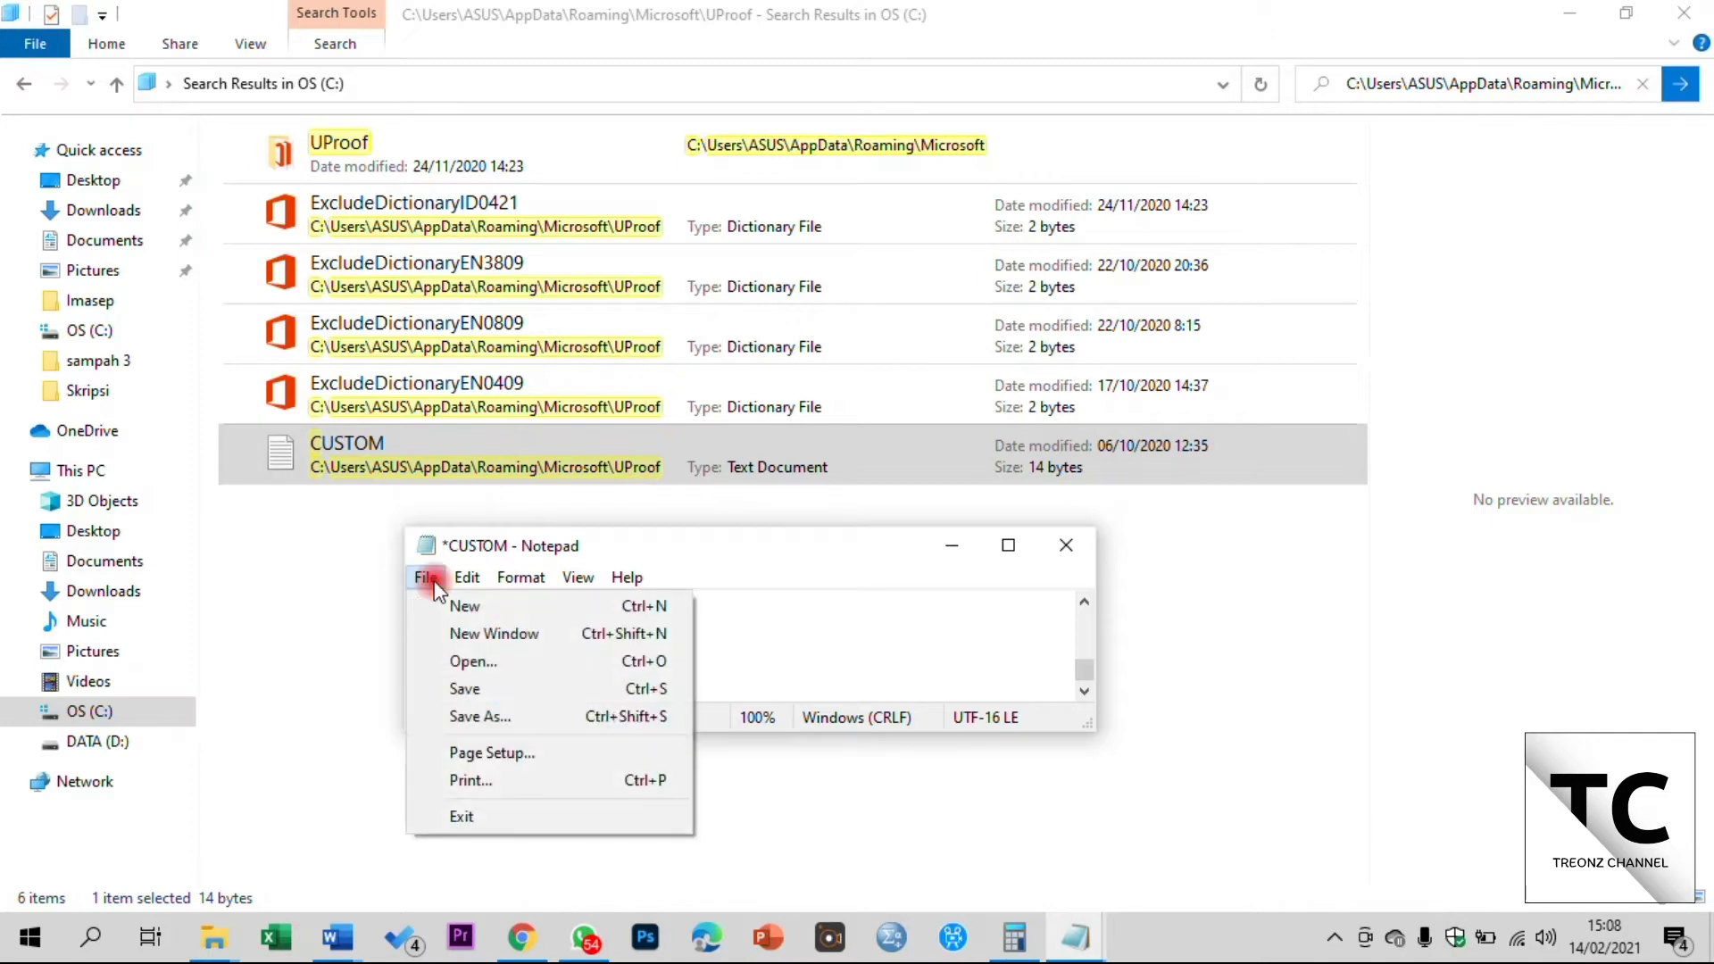
click(466, 688)
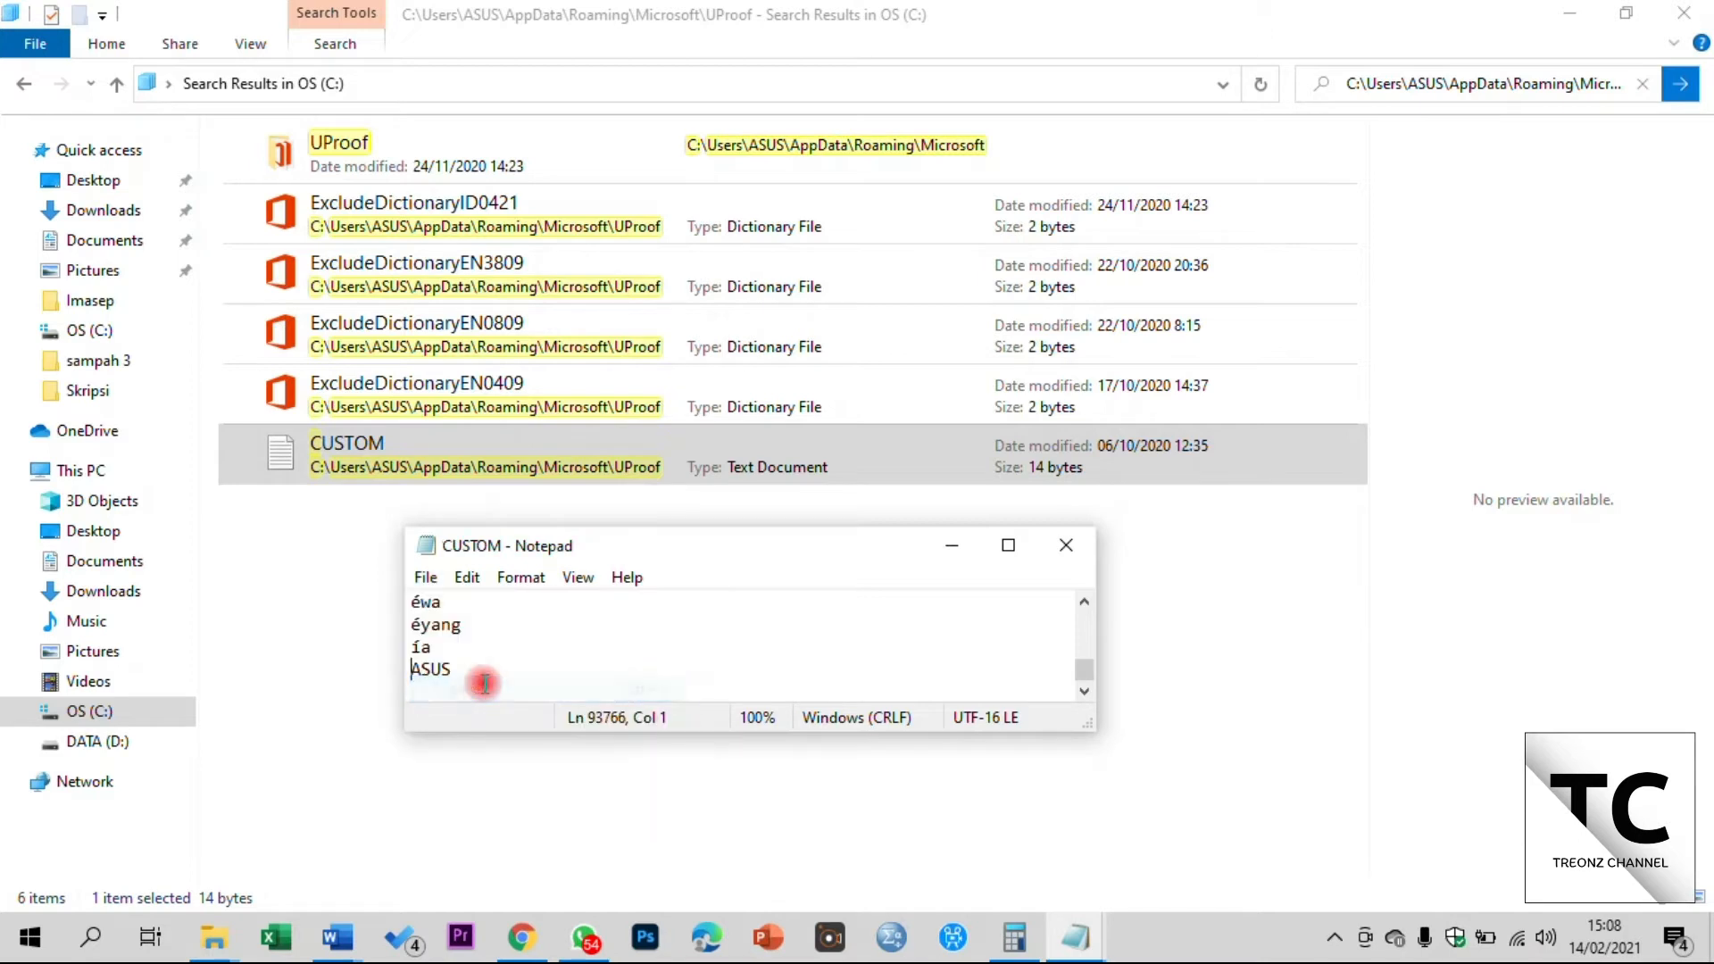
click(426, 578)
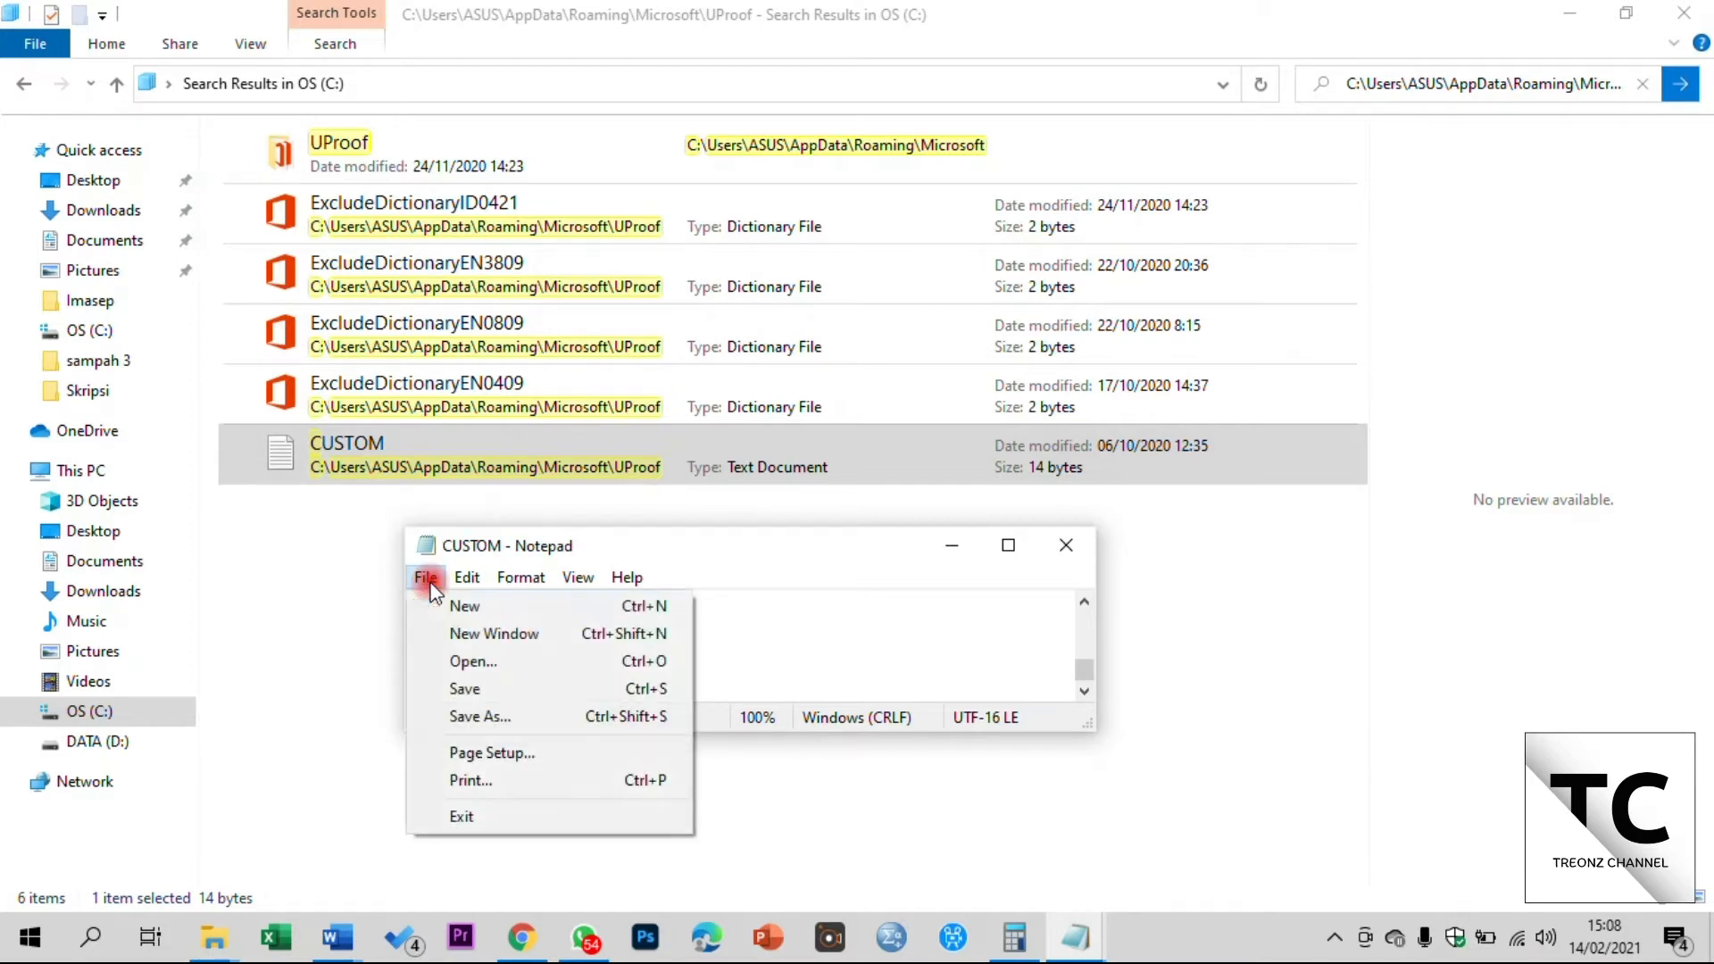
click(490, 690)
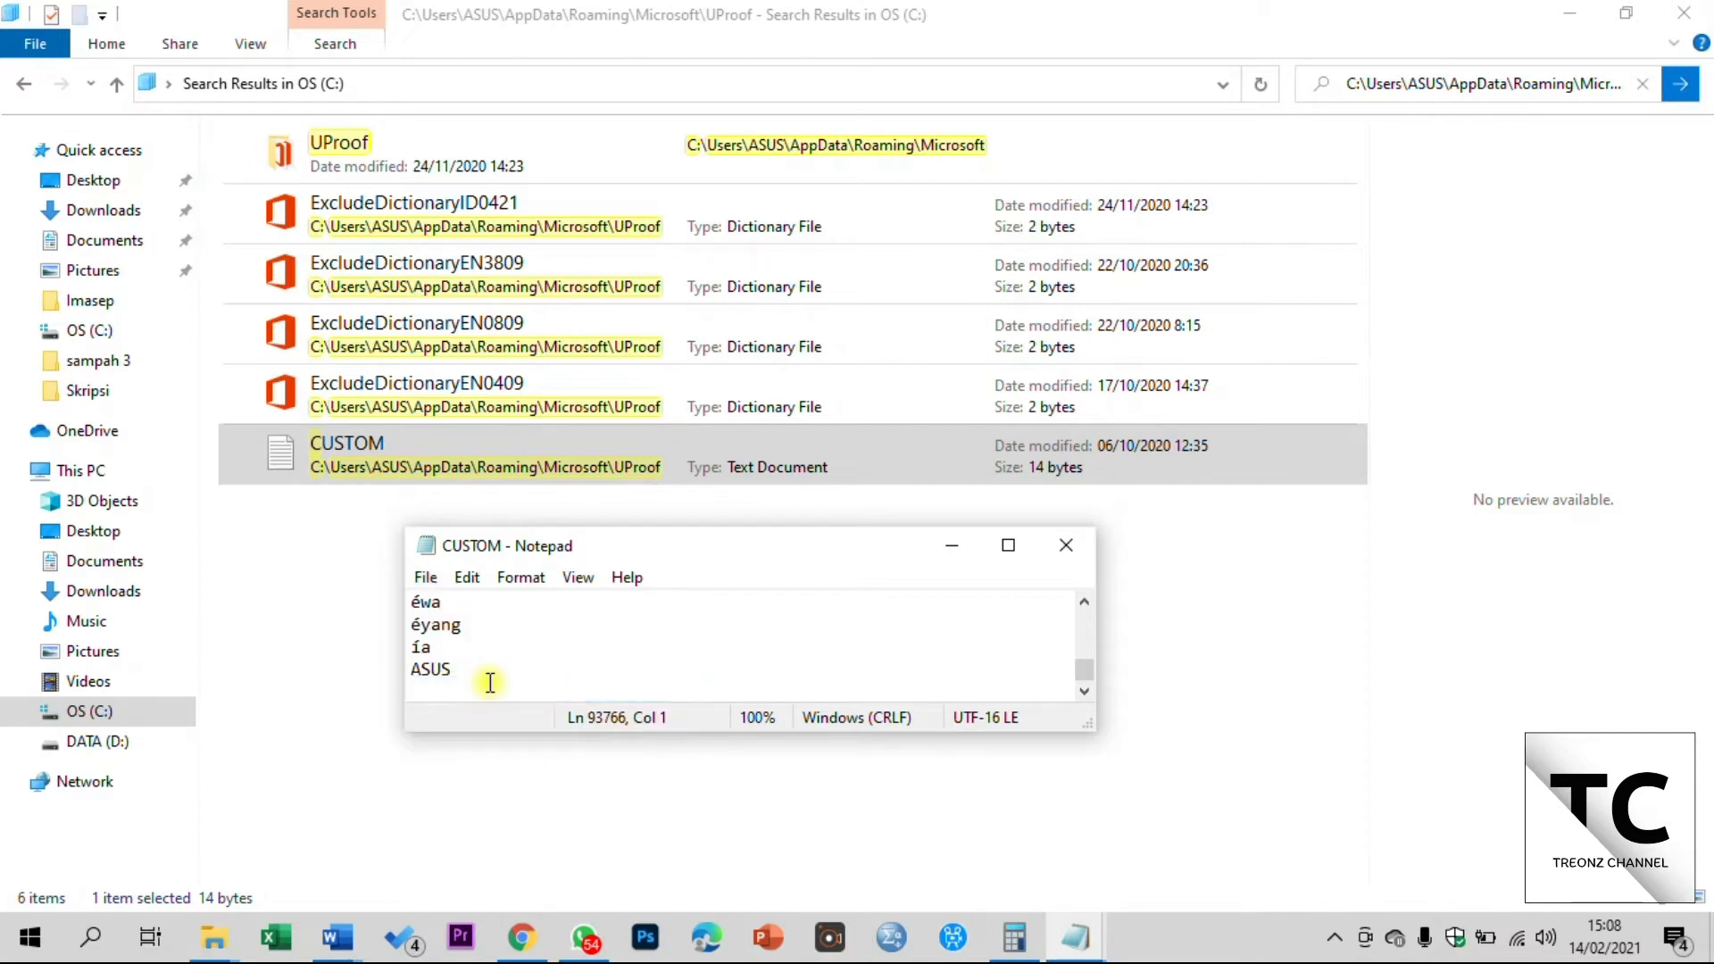
key(alt+F4)
click(306, 651)
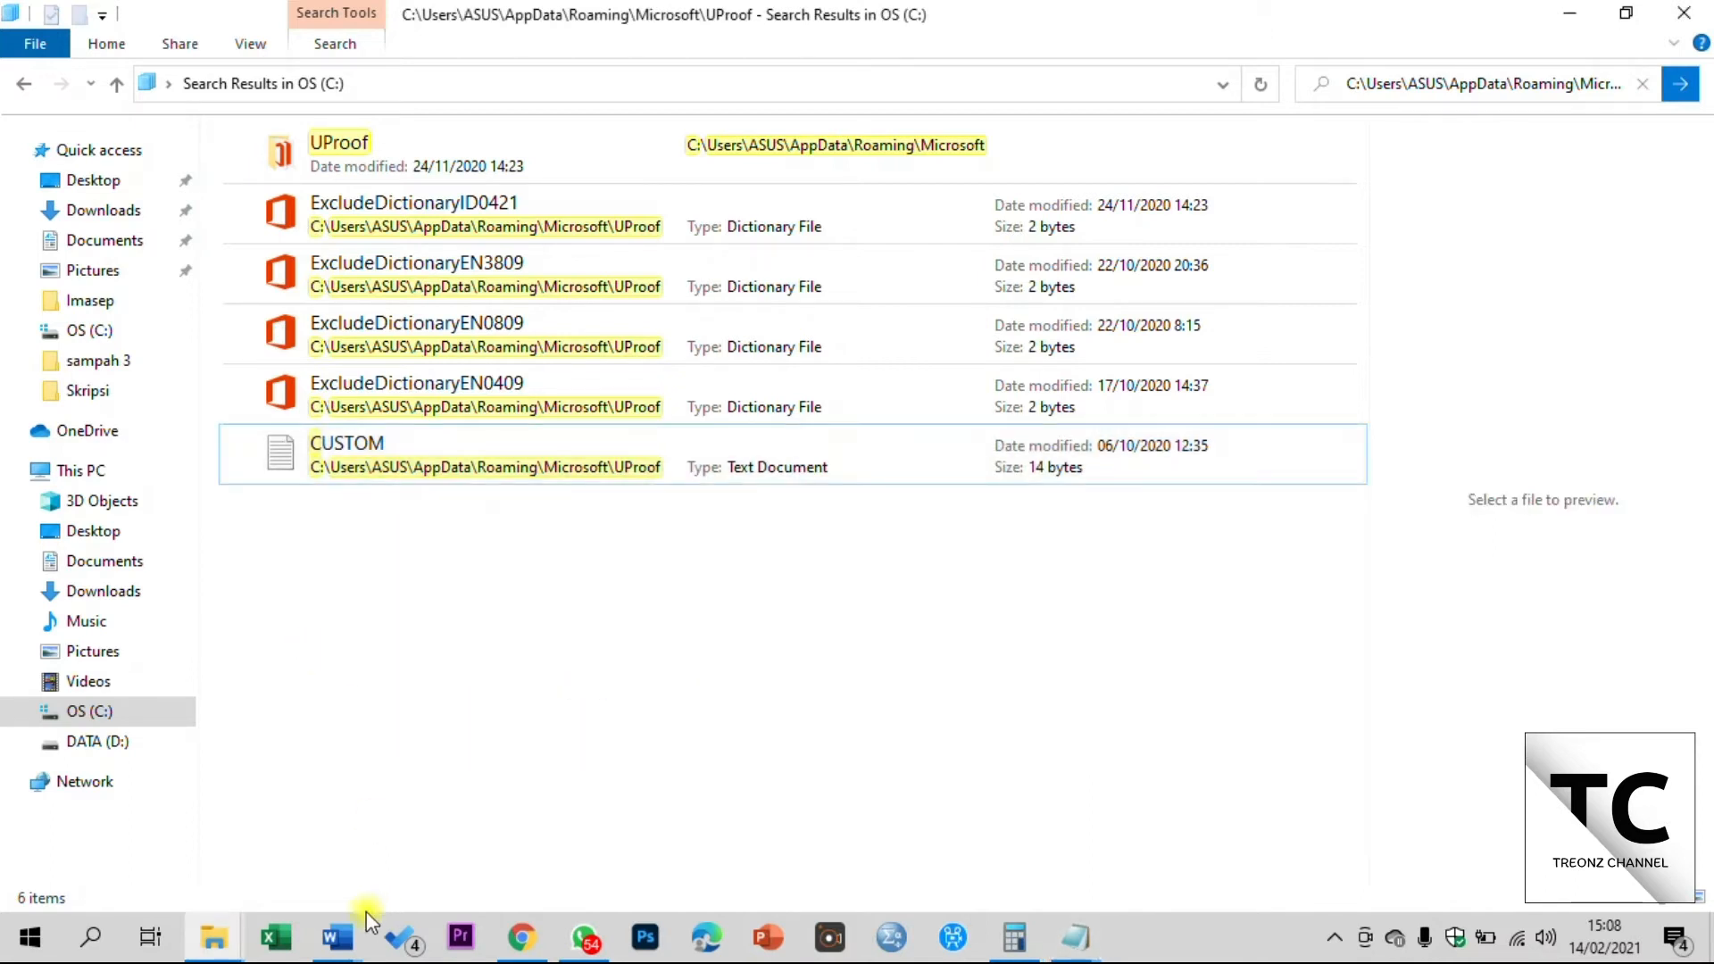
Switch to Document6 in Word, select CUSTOM.DIC in the Custom Dictionaries list, and confirm both that dialog and the Word Options
click(344, 940)
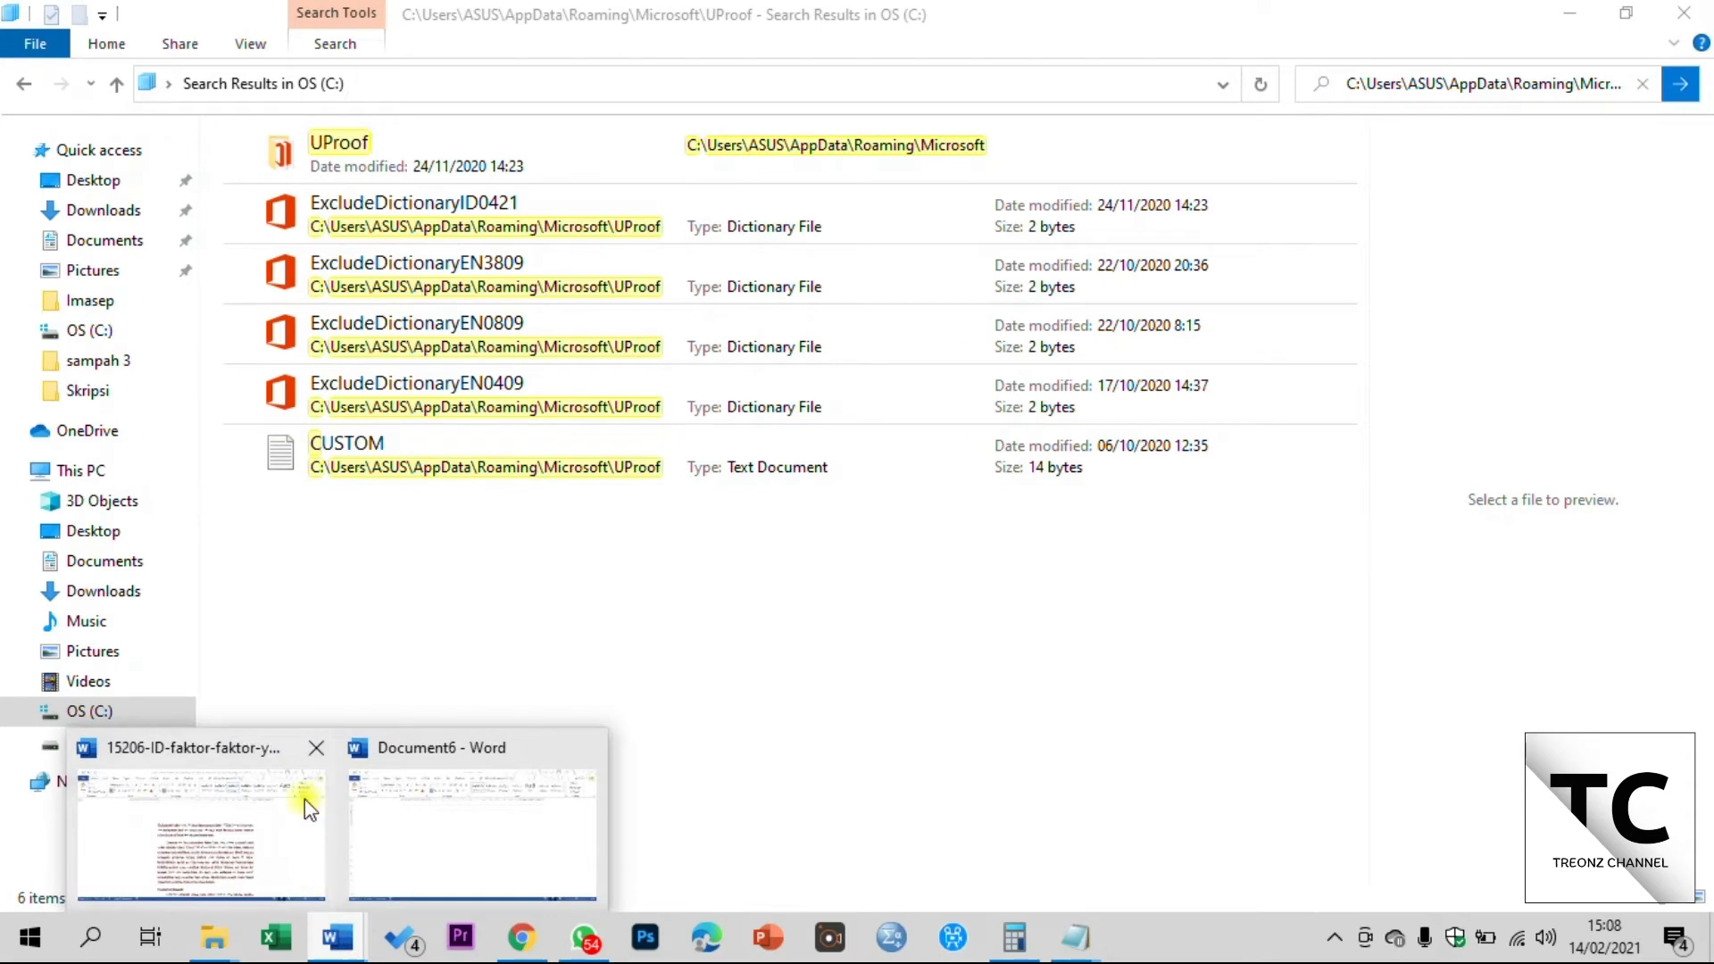
click(486, 849)
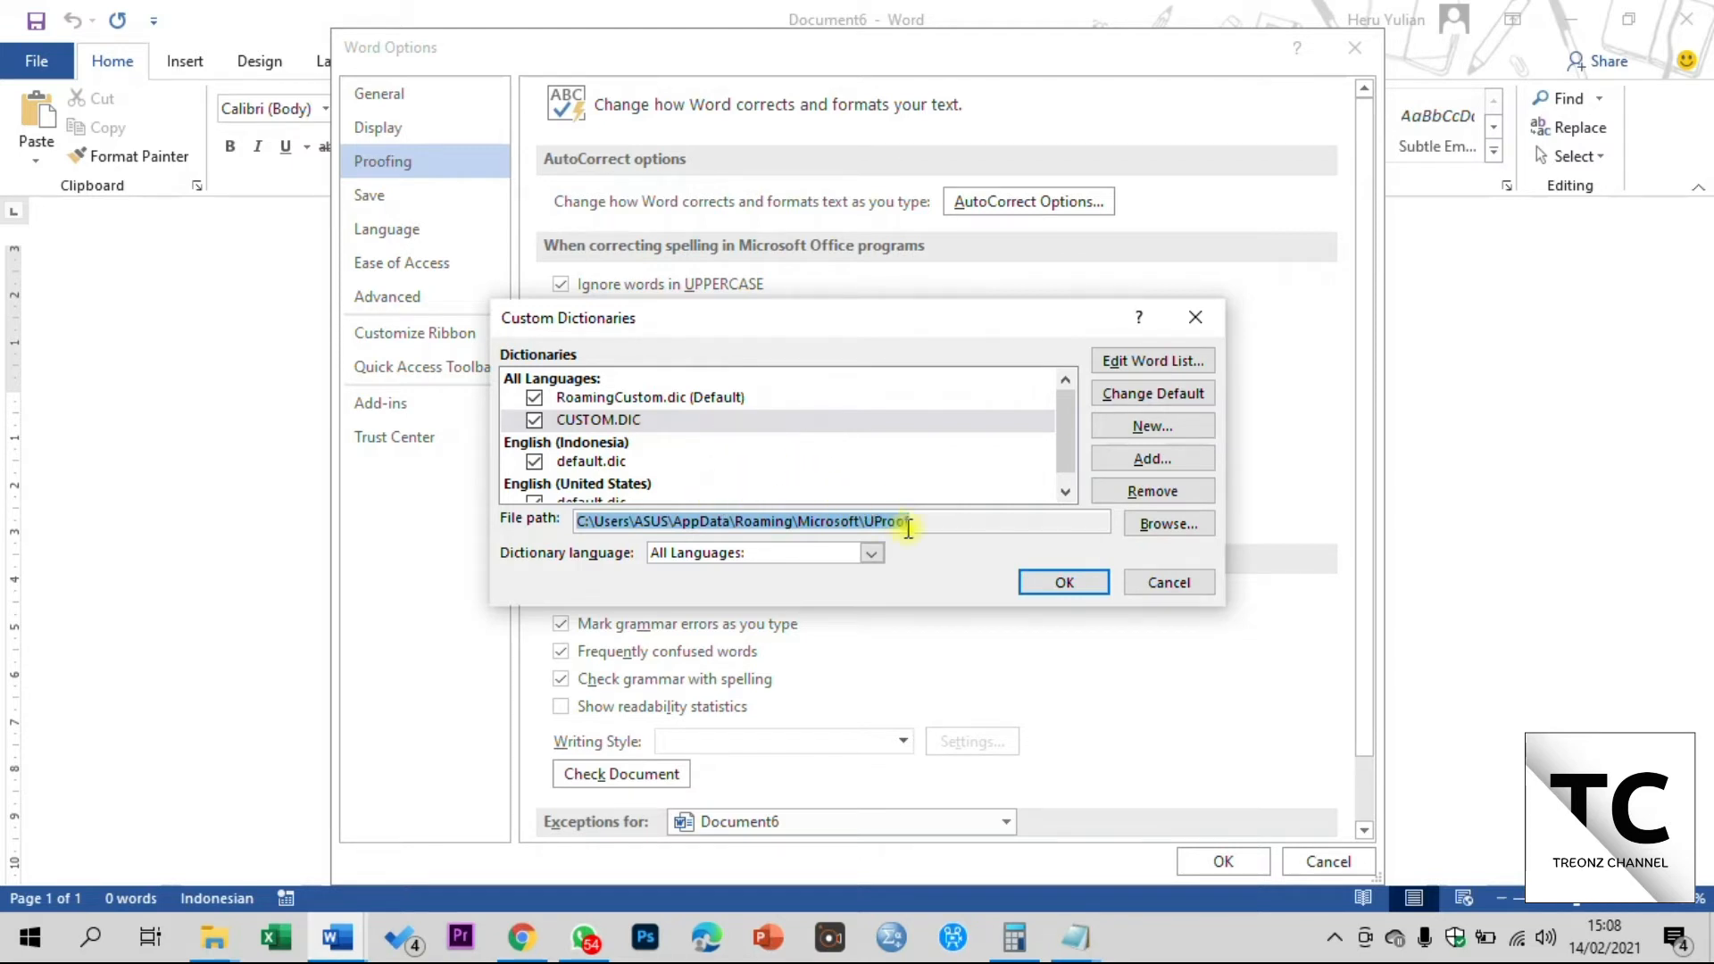
click(651, 423)
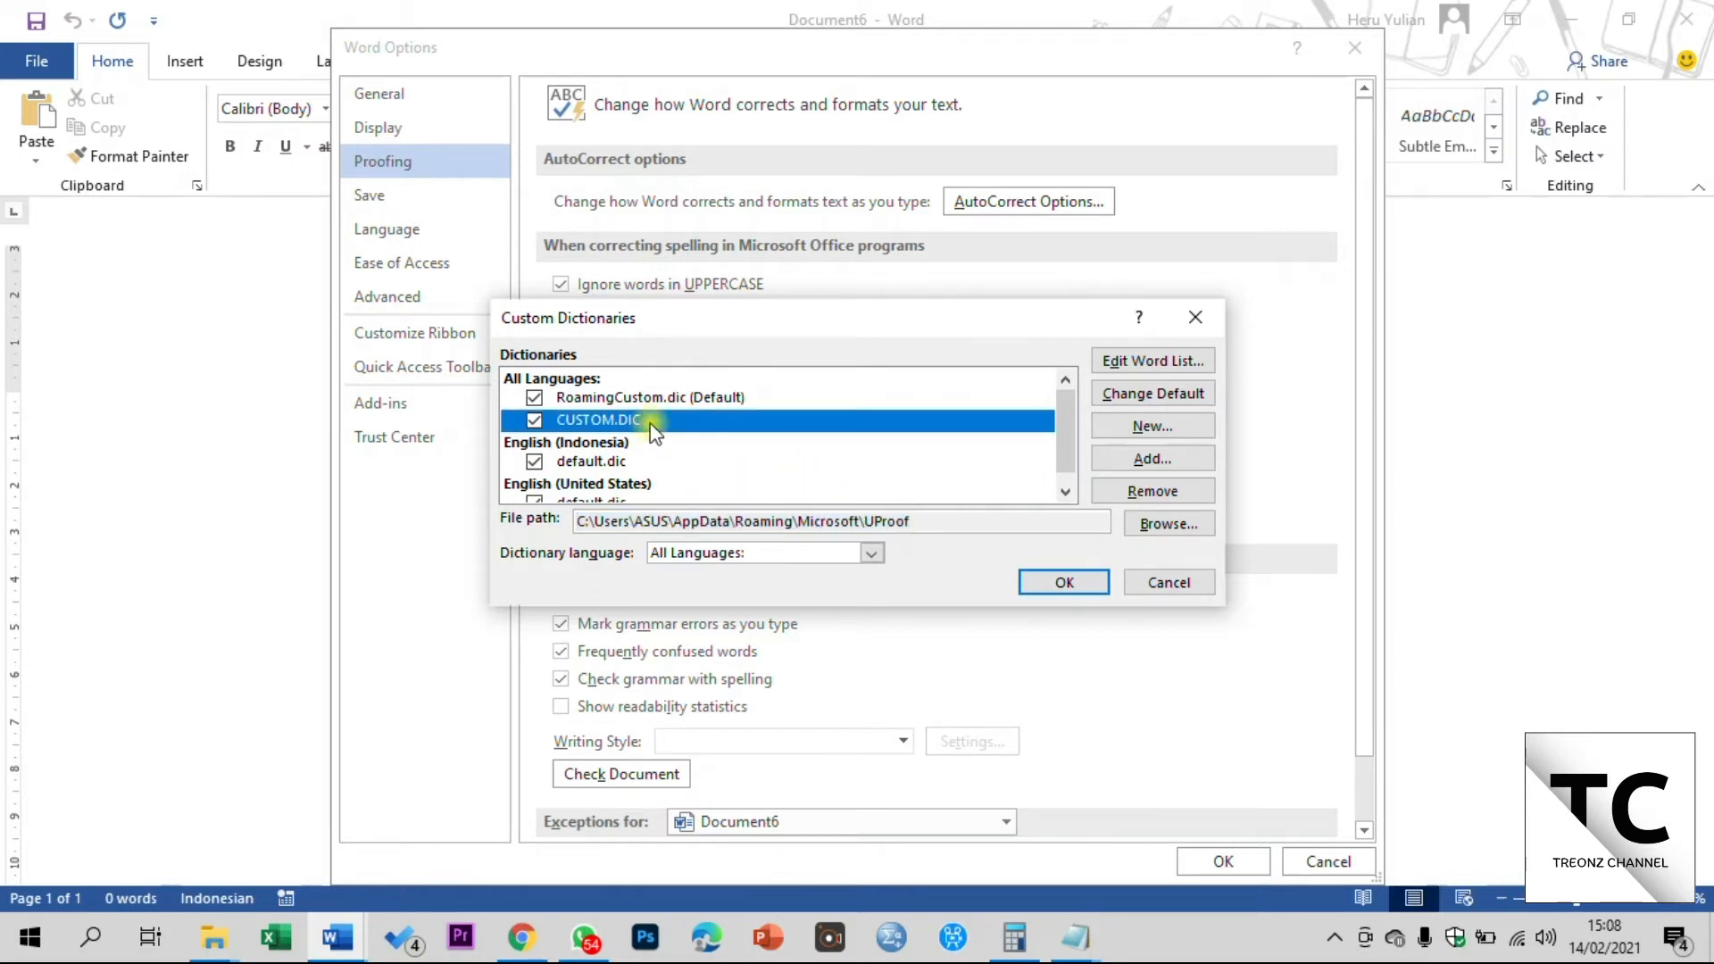
click(1066, 584)
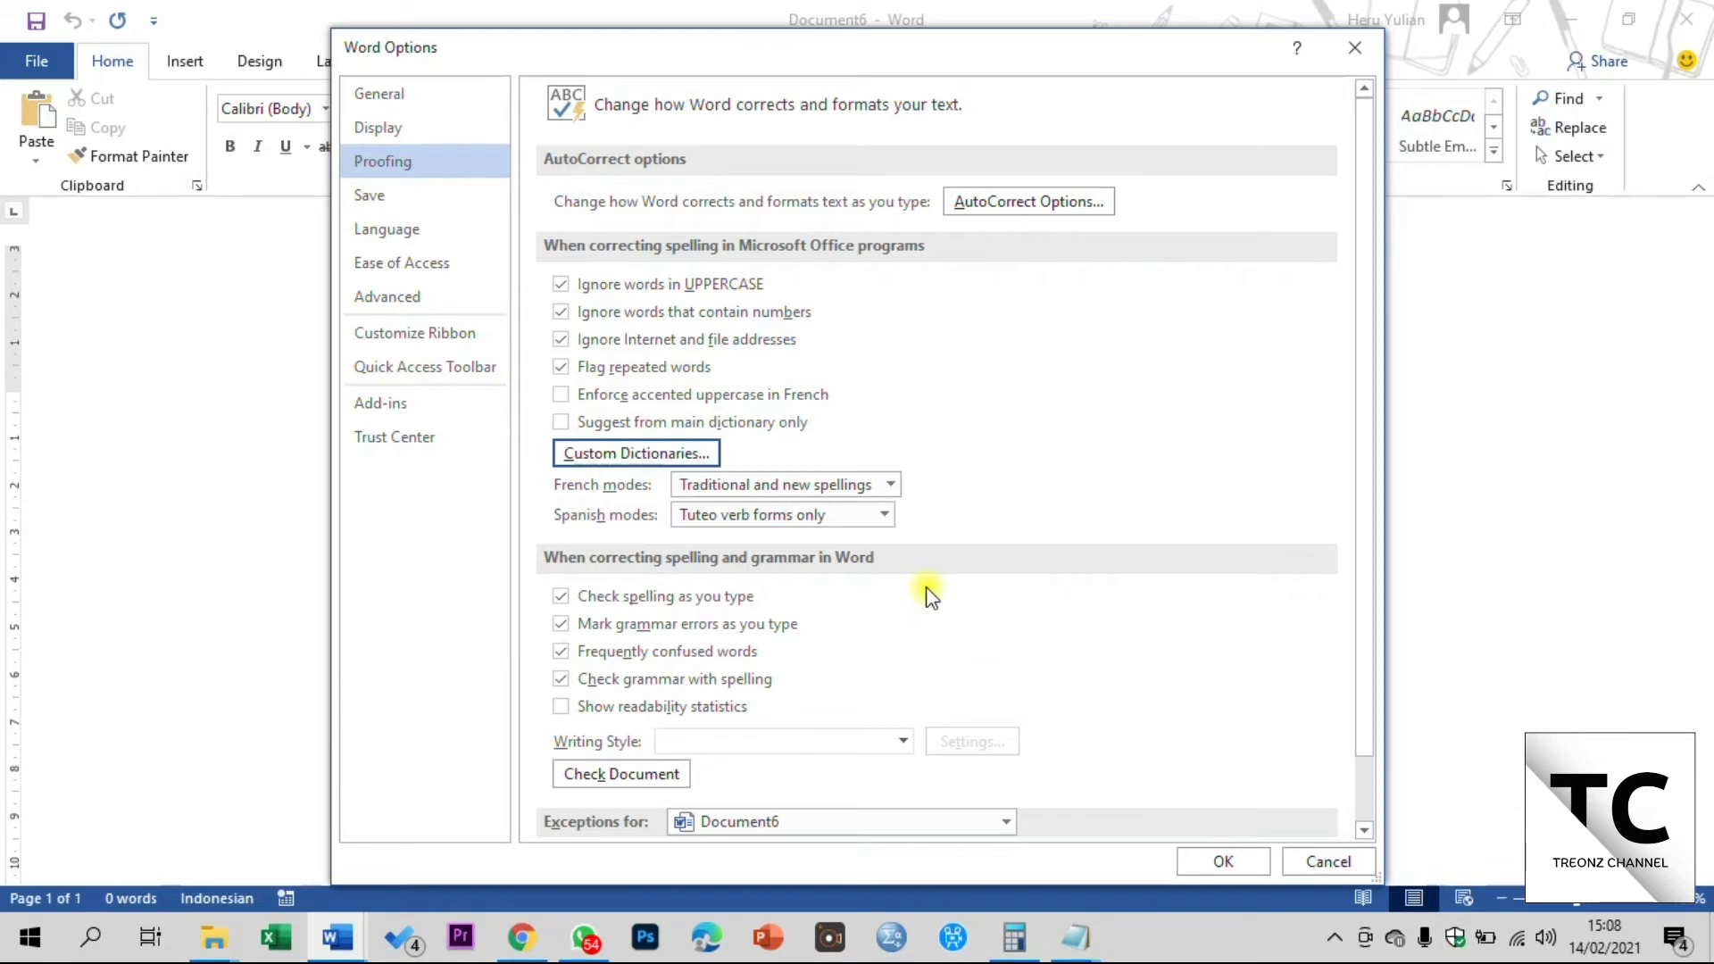
scroll(931, 597, down, 2)
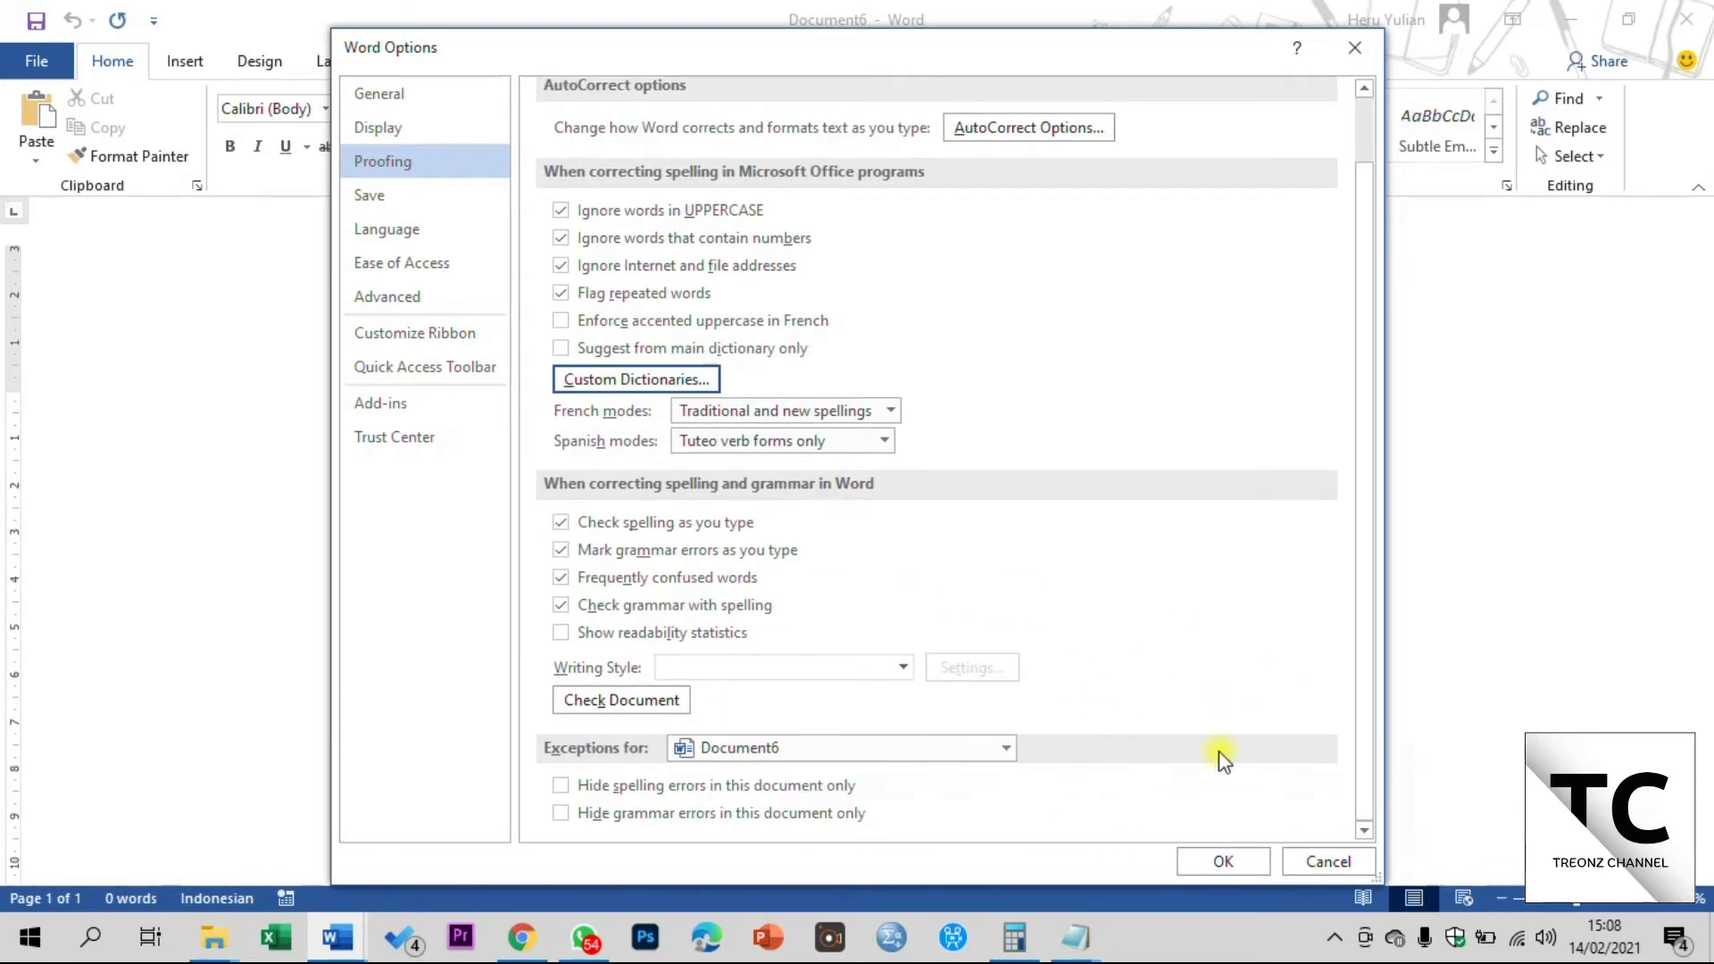
click(1225, 862)
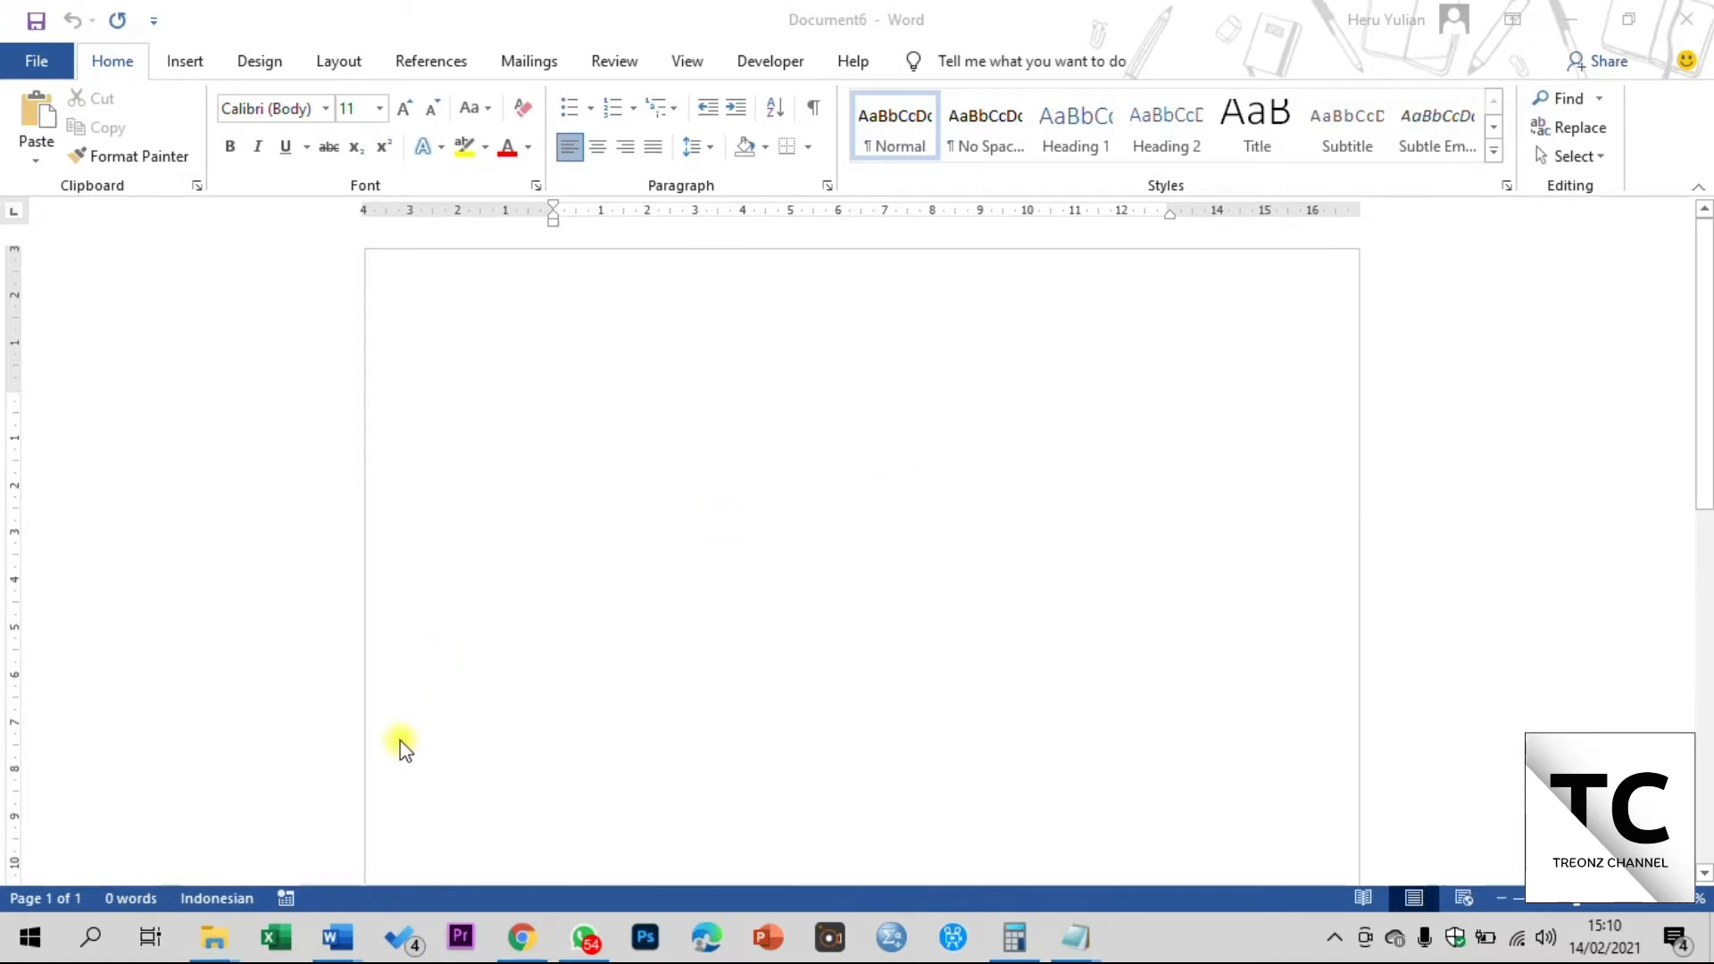
Switch to the 15206-ID-faktor-faktor Word document, look over its marked words, and start the Spelling & Grammar check
mouse_move(342, 952)
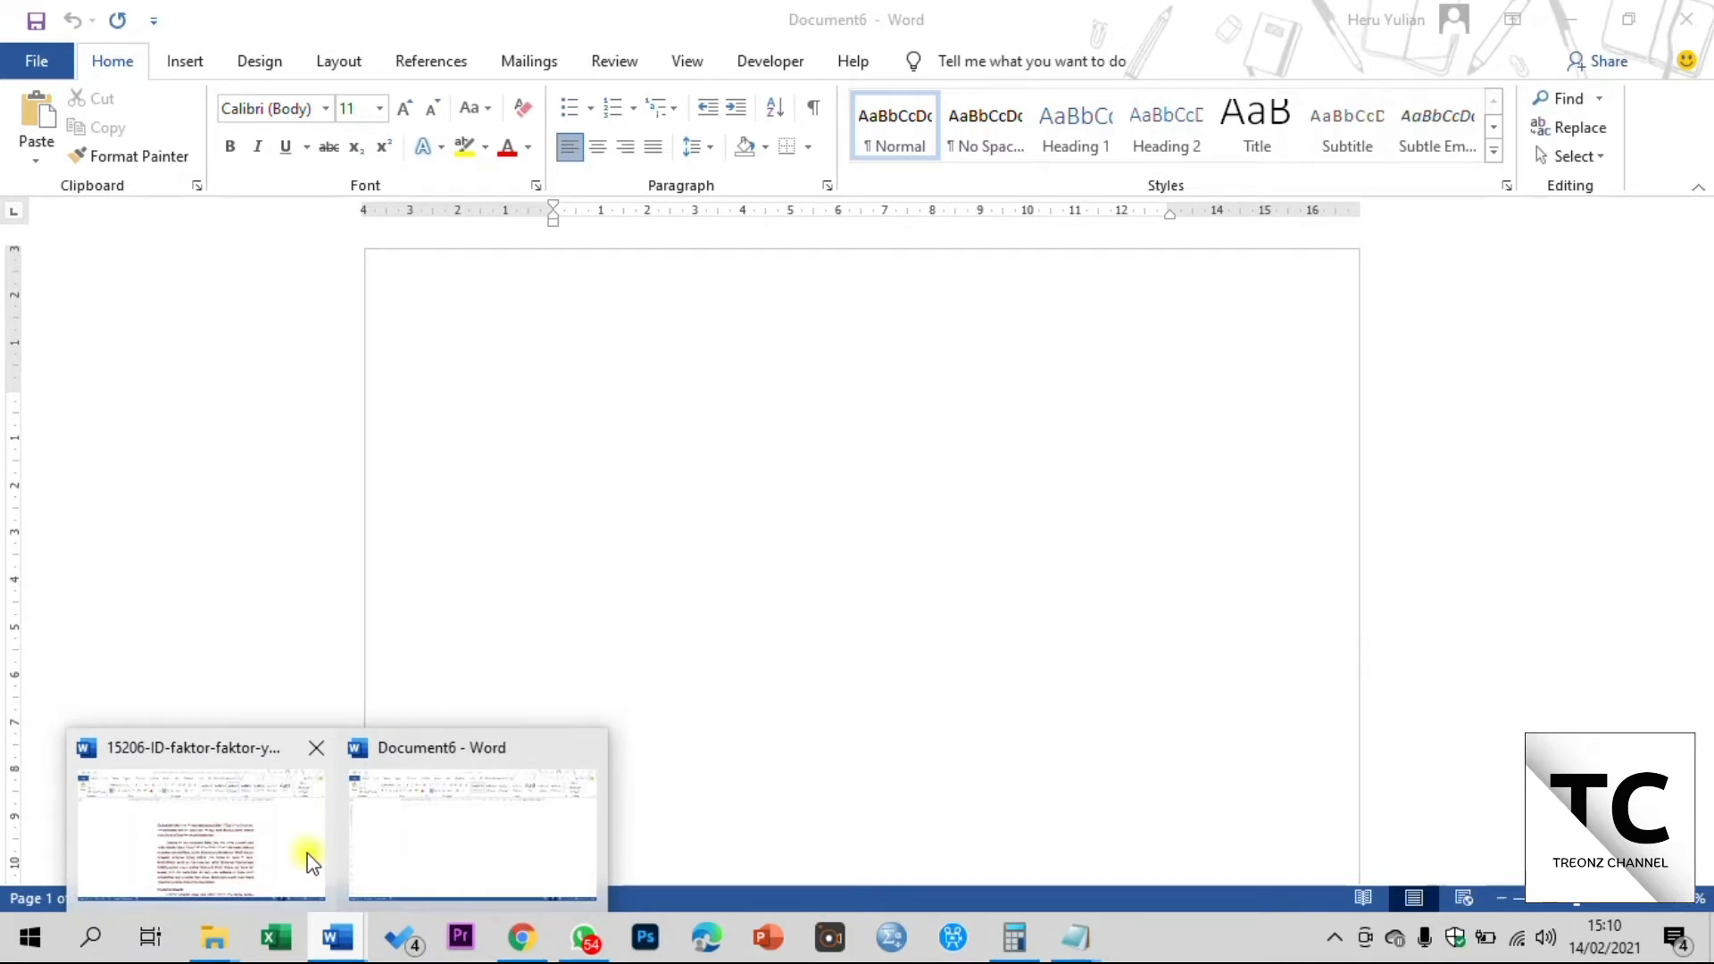
click(267, 826)
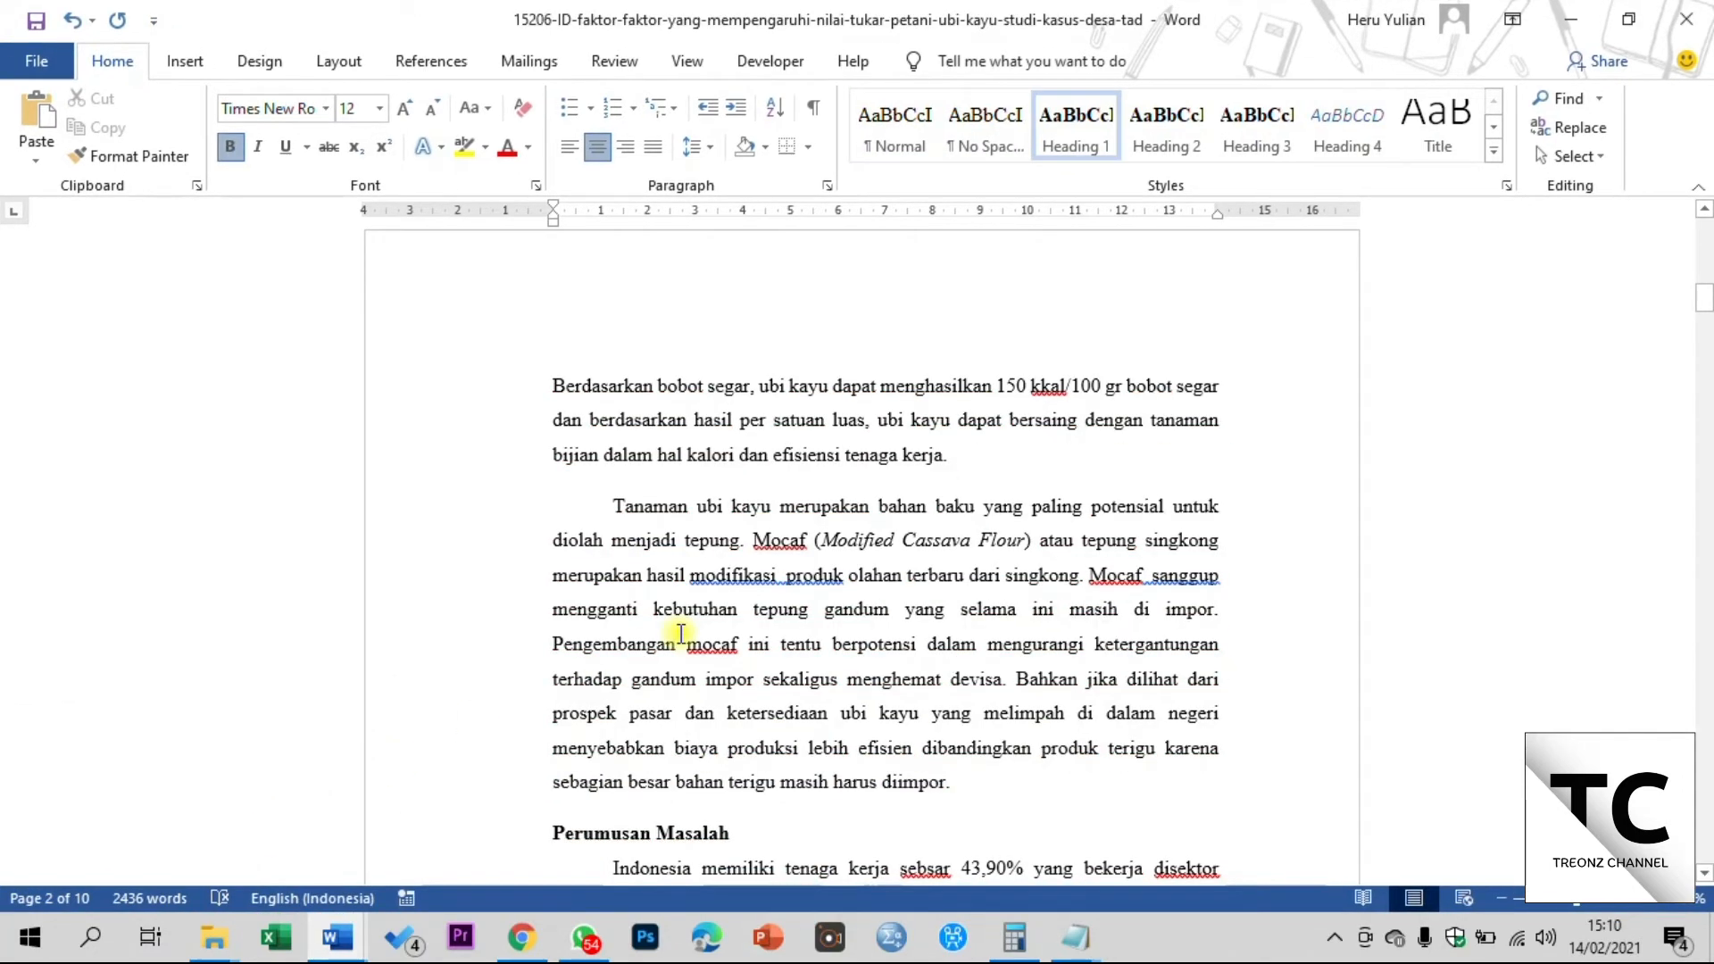
scroll(776, 518, up, 2)
scroll(775, 515, up, 3)
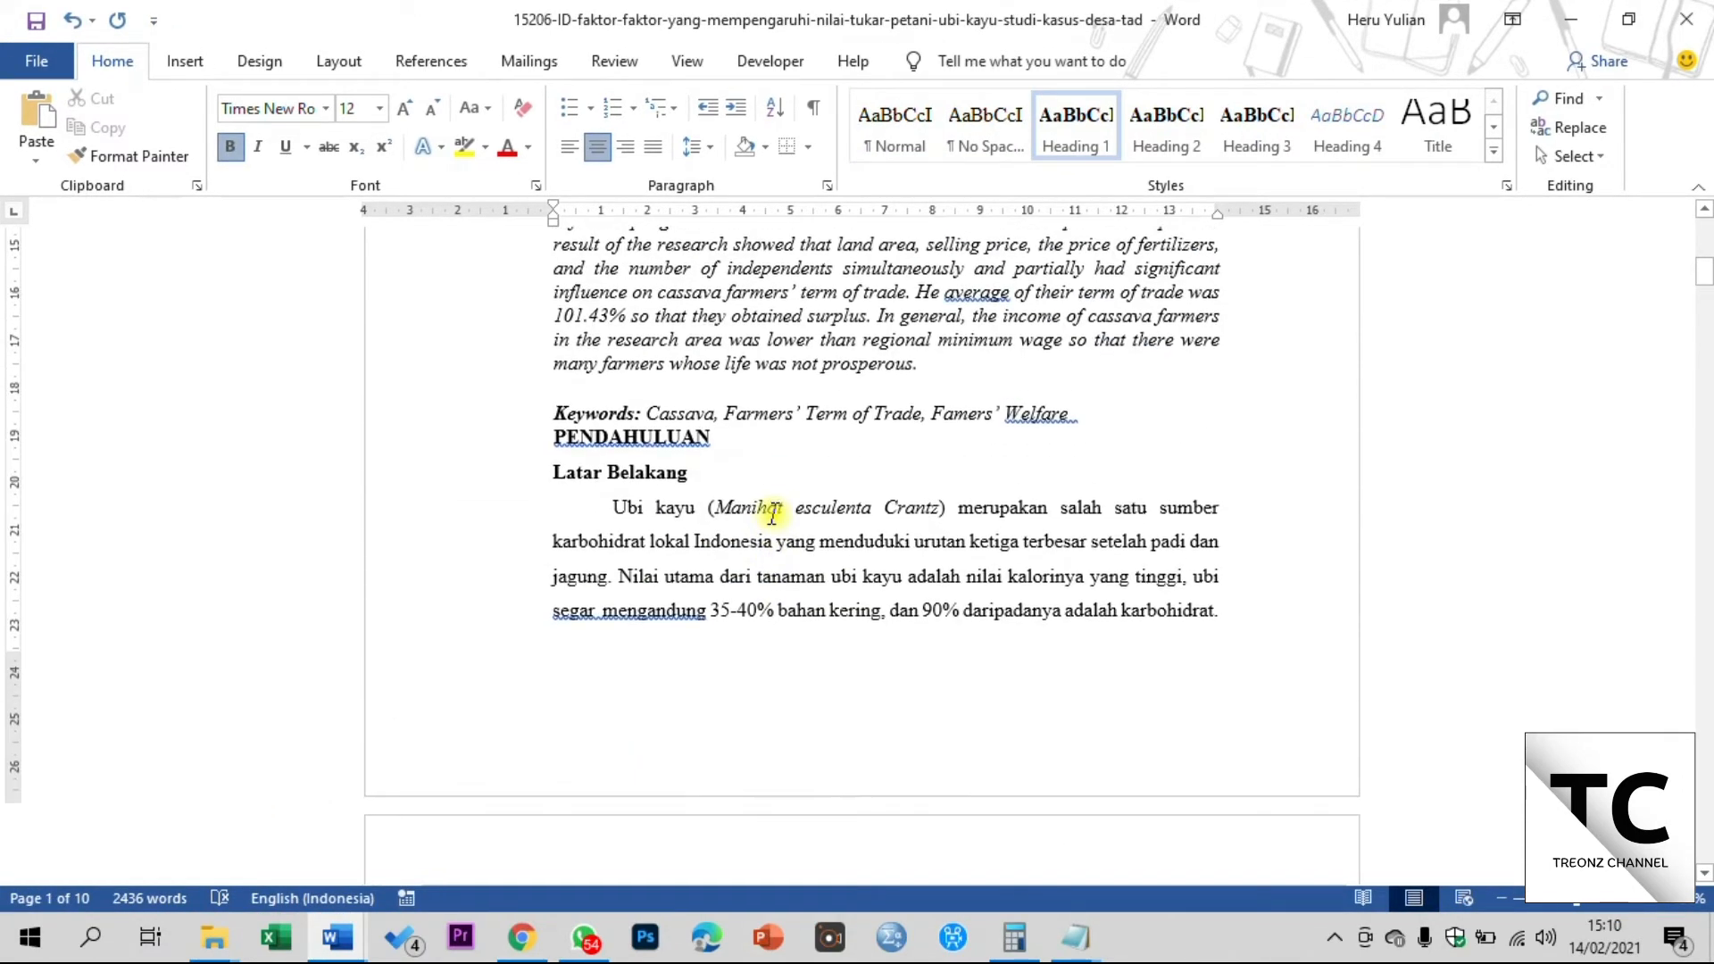
scroll(773, 516, up, 3)
scroll(775, 515, down, 2)
scroll(775, 515, down, 3)
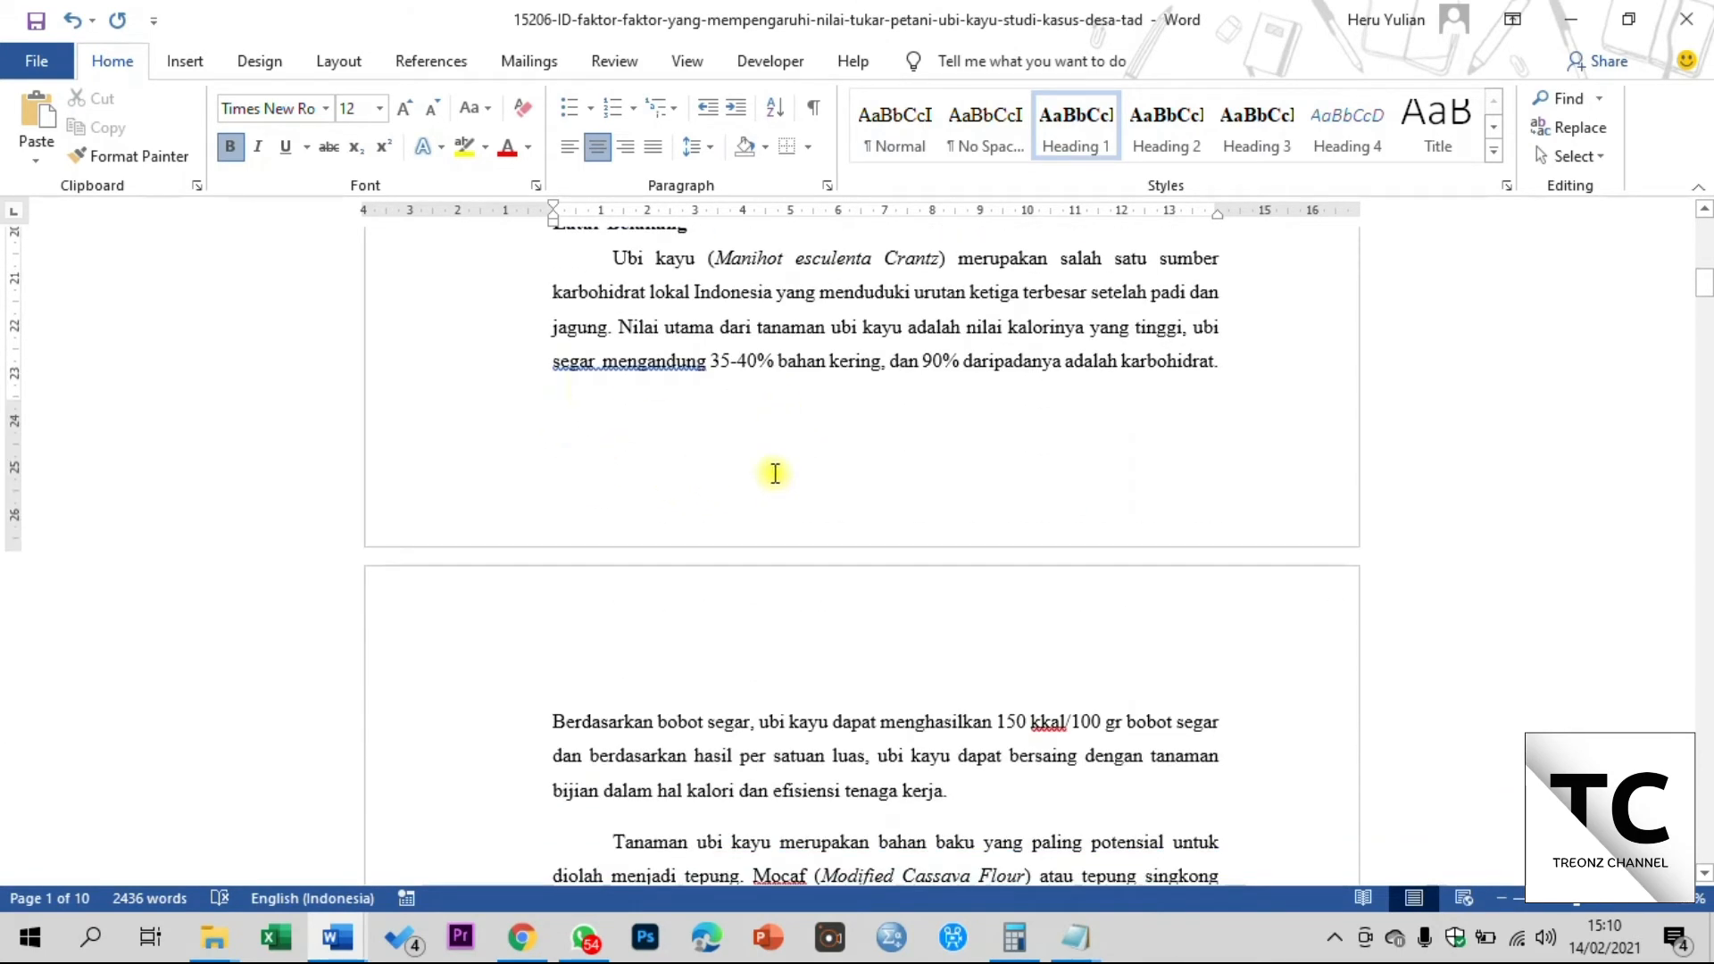
click(616, 63)
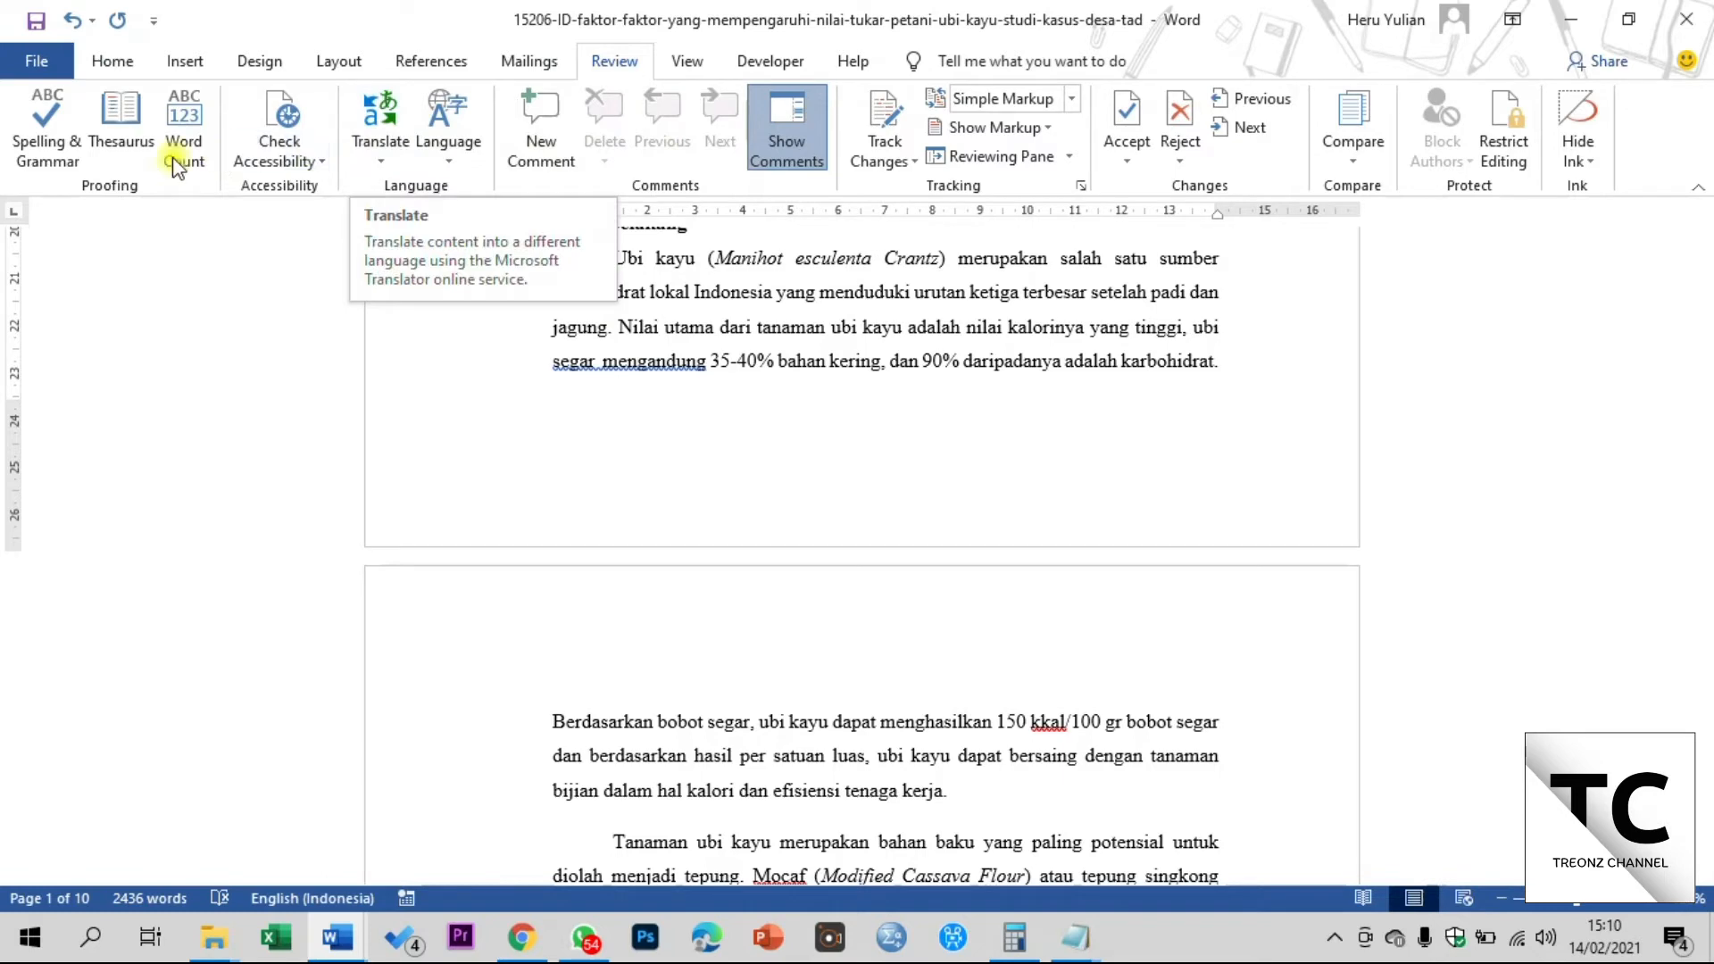
click(43, 150)
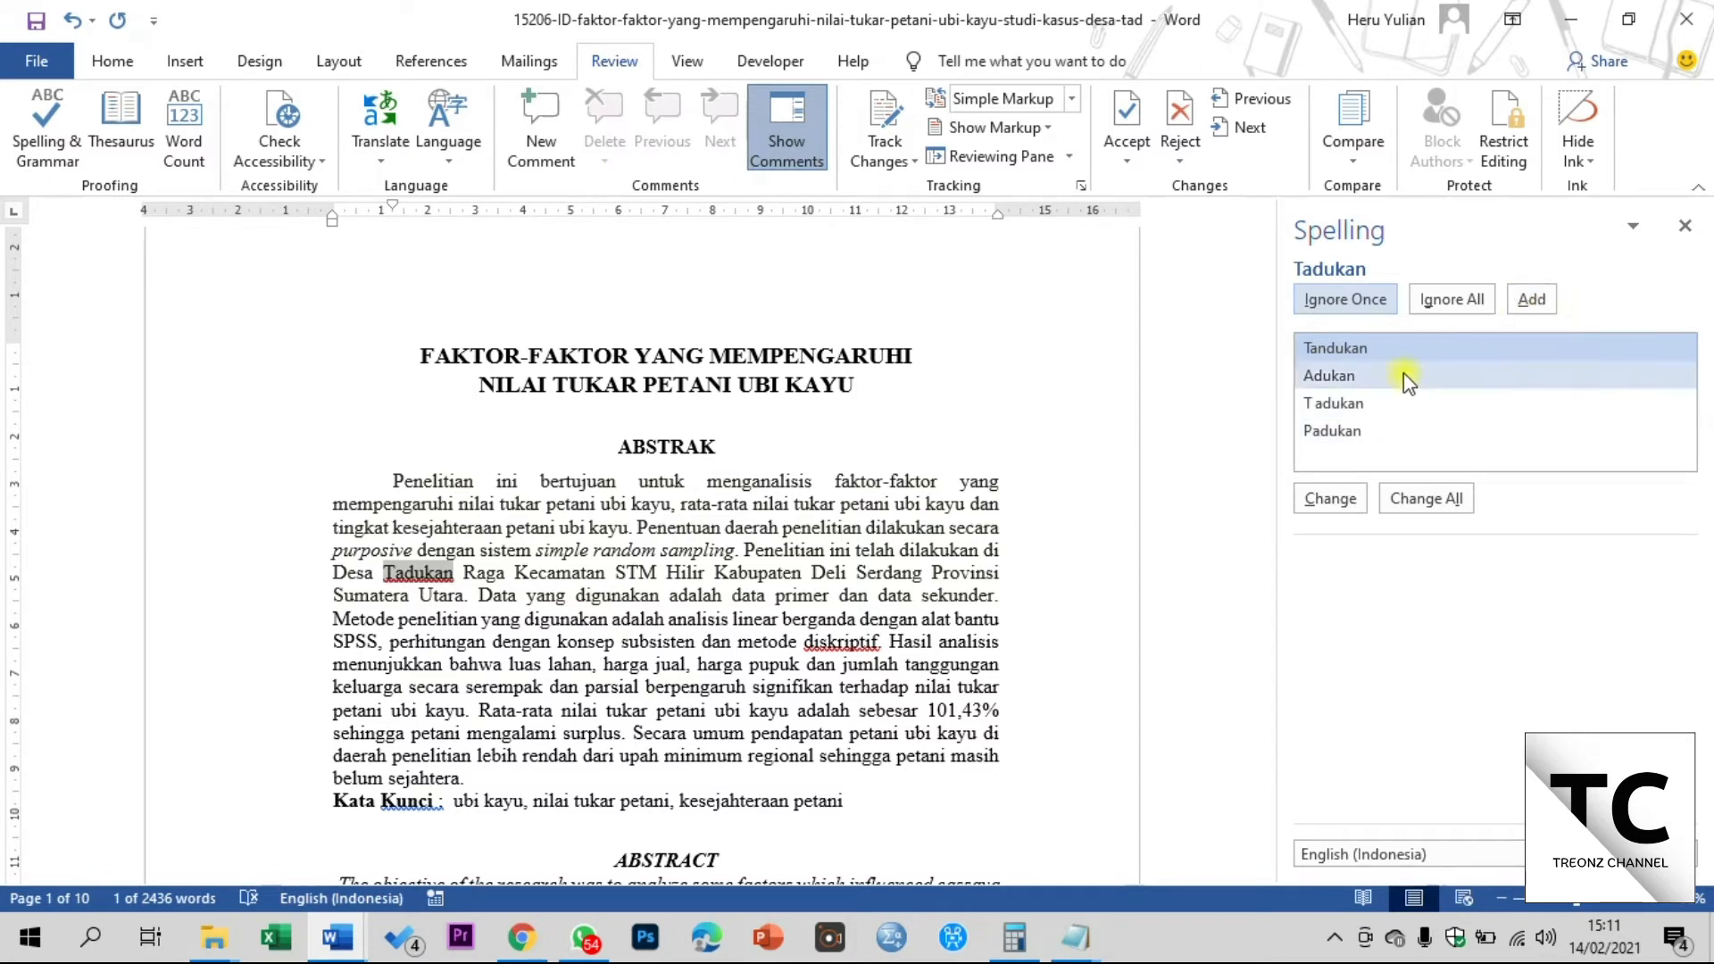
Add "Tadukan" to the dictionary and replace "diskriptif" in the abstract with the suggestion "deskriptif"
click(1532, 300)
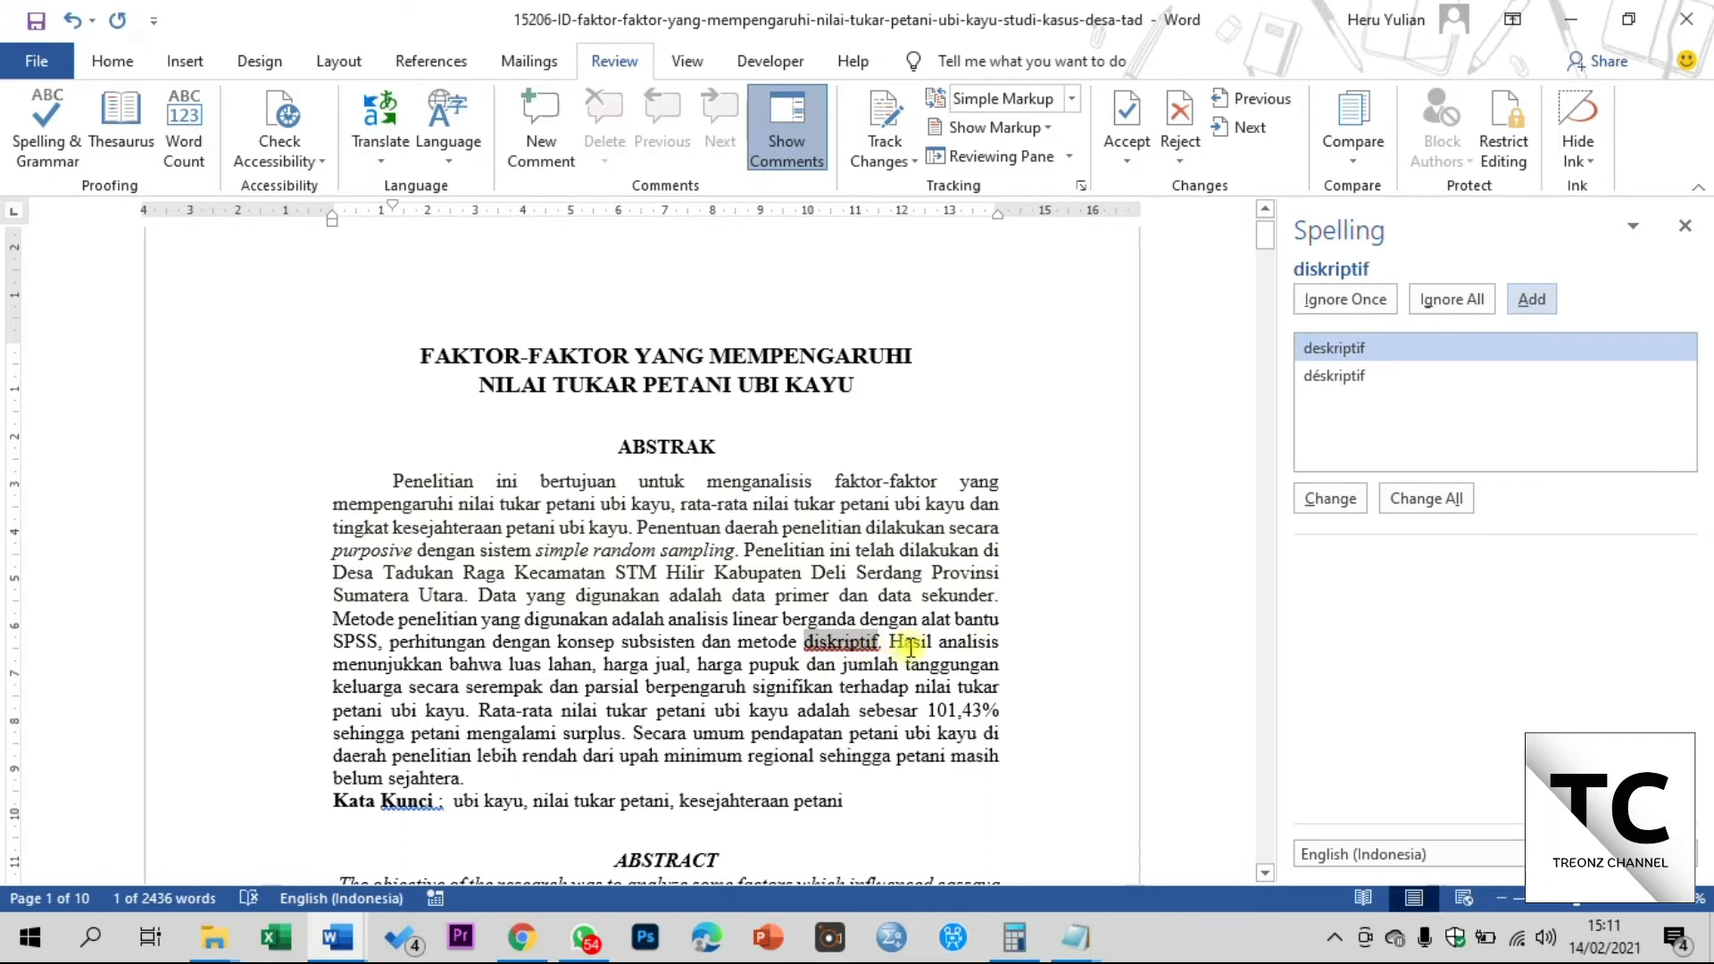
click(1427, 353)
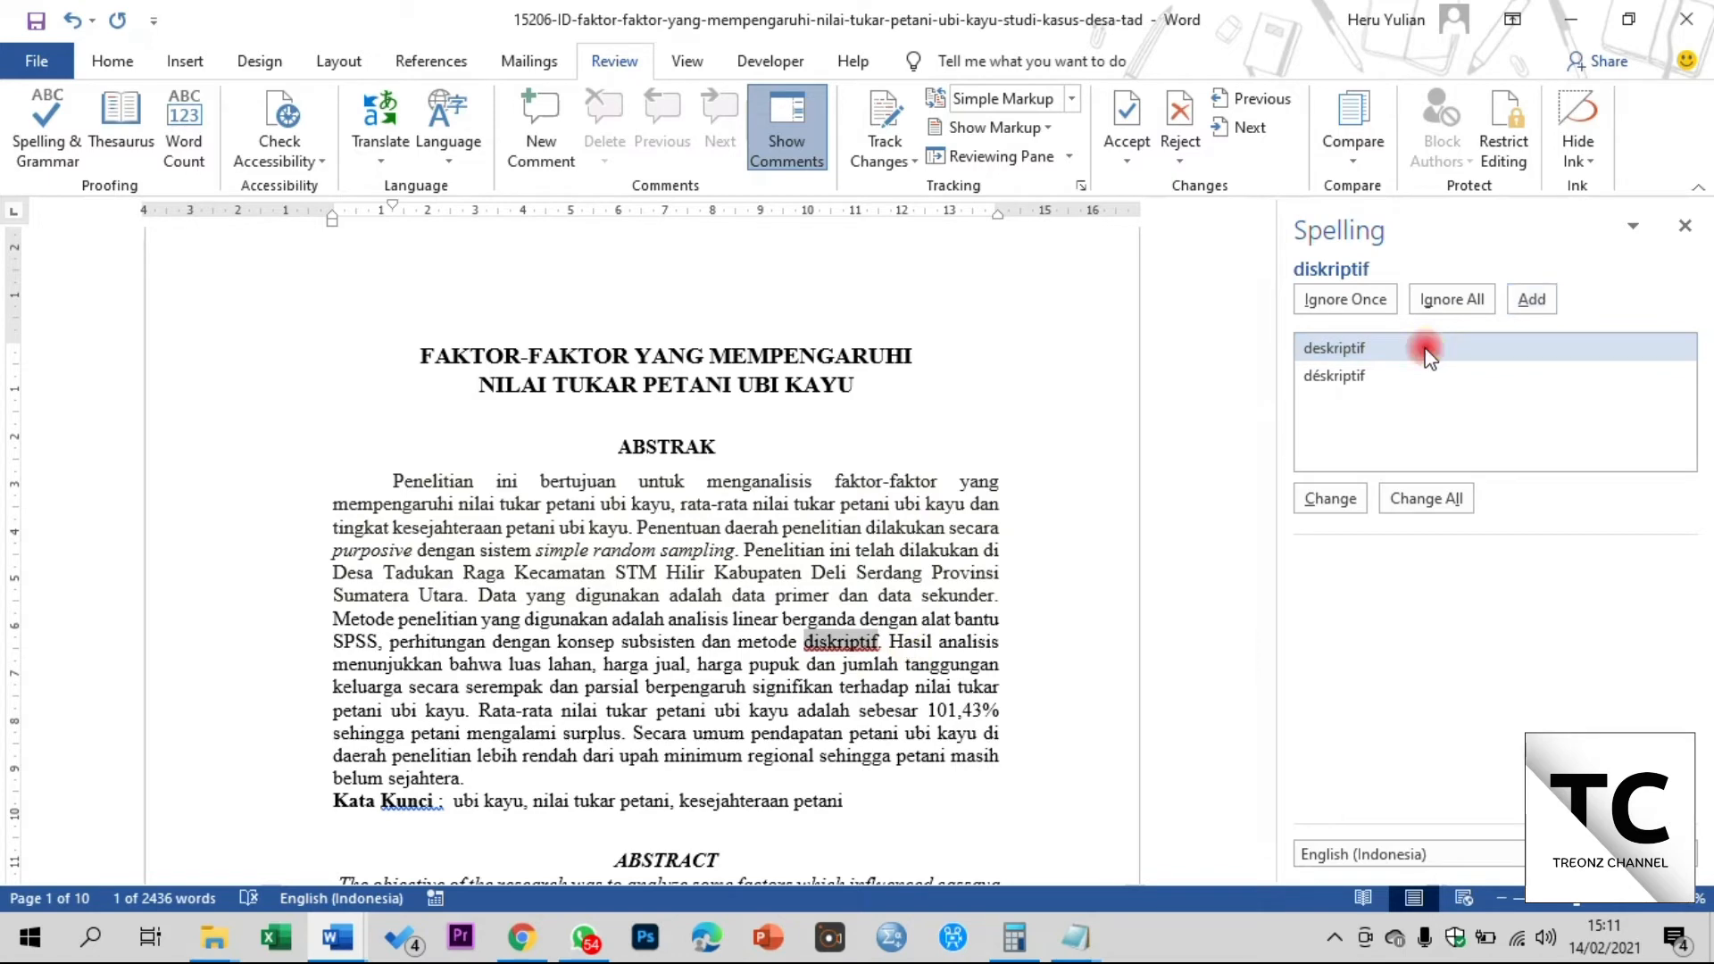
click(1348, 502)
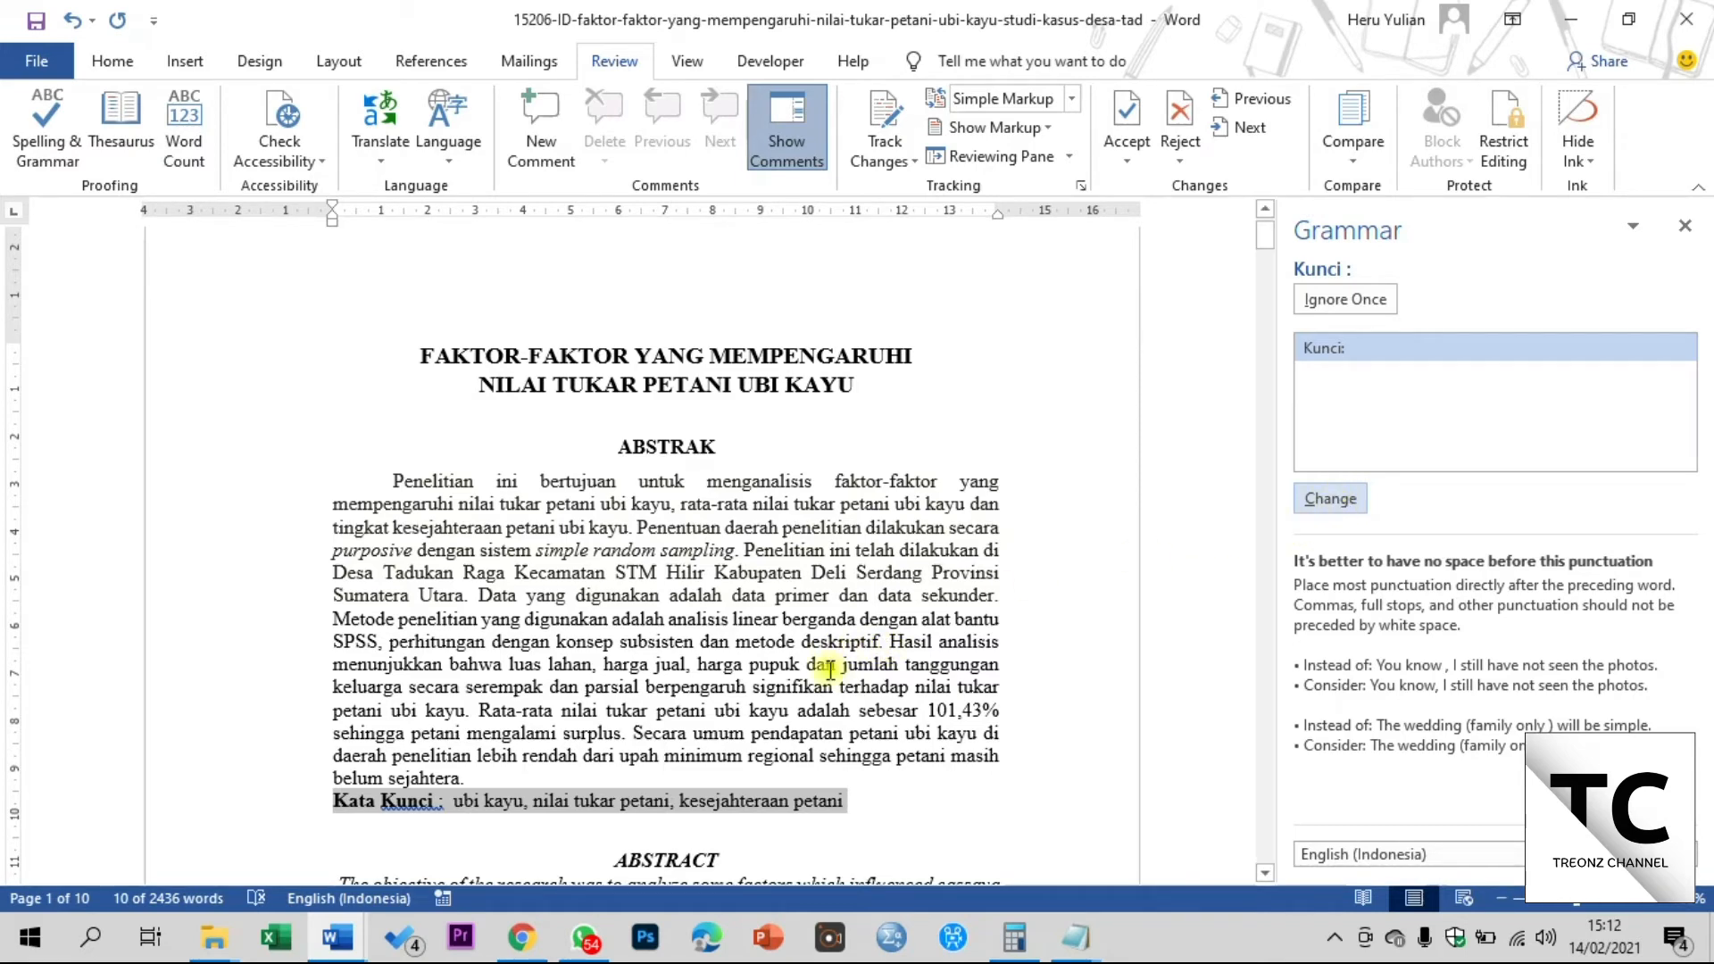
Ignore once each of the flagged items "Kunci :", "analyze", "Diastrict", "analyzed", "average" and "Welfare PENDAHULUAN"
click(1330, 300)
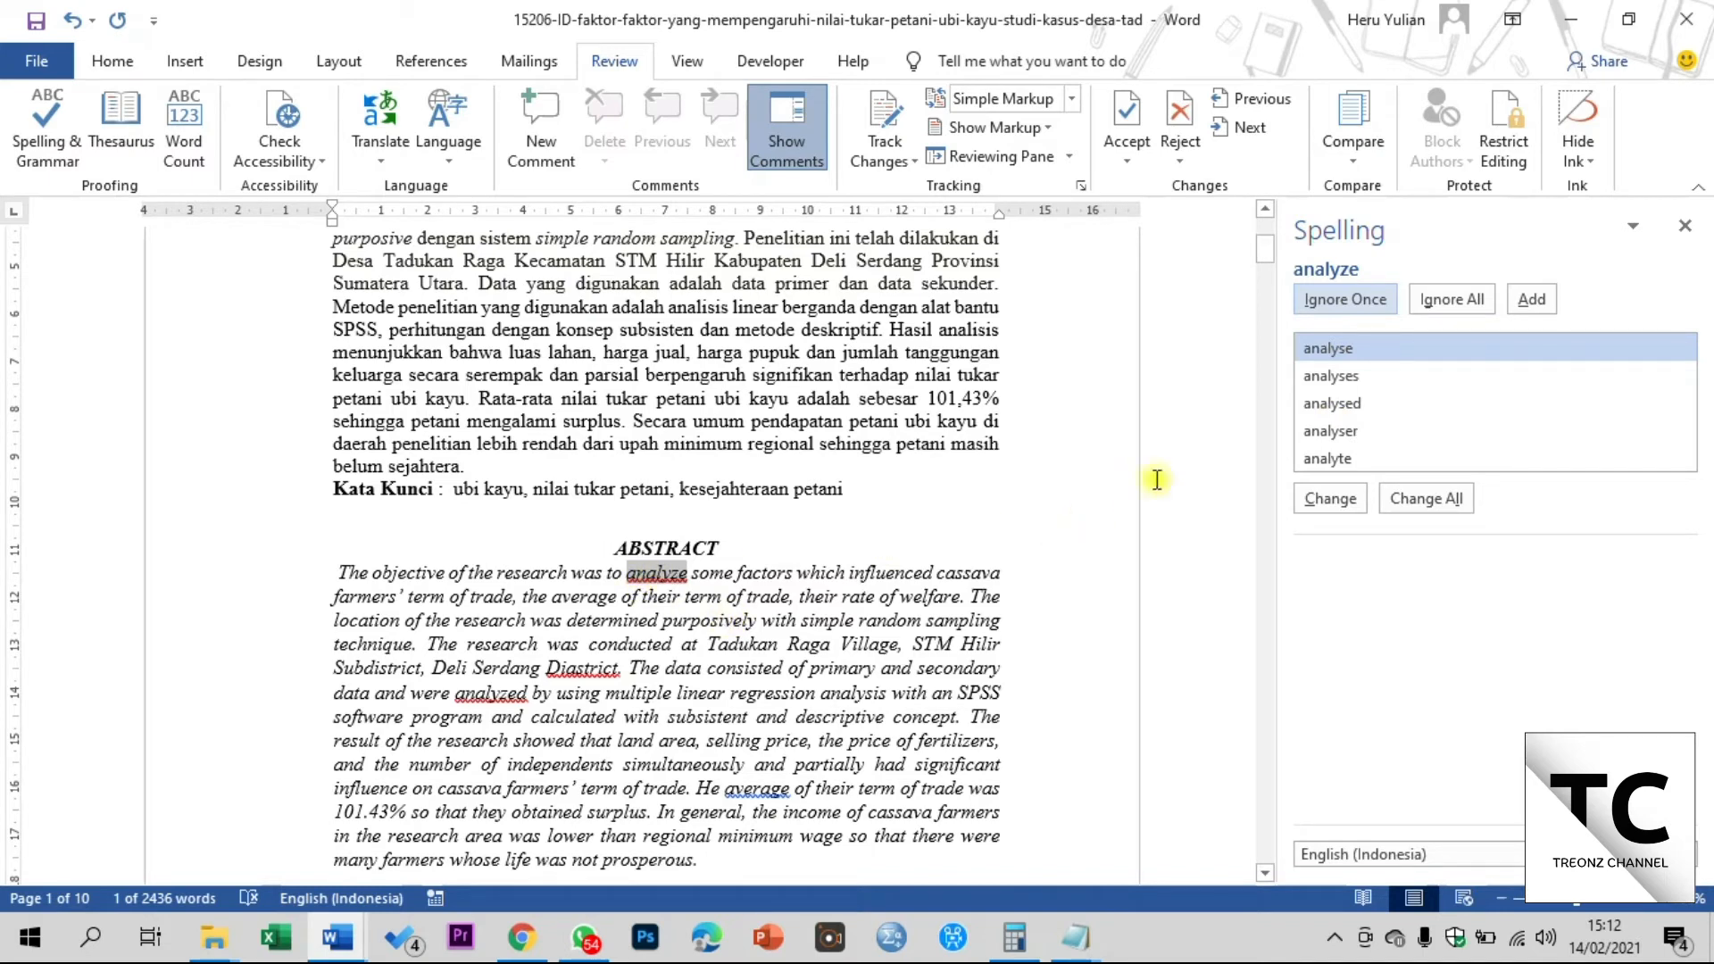
click(1348, 307)
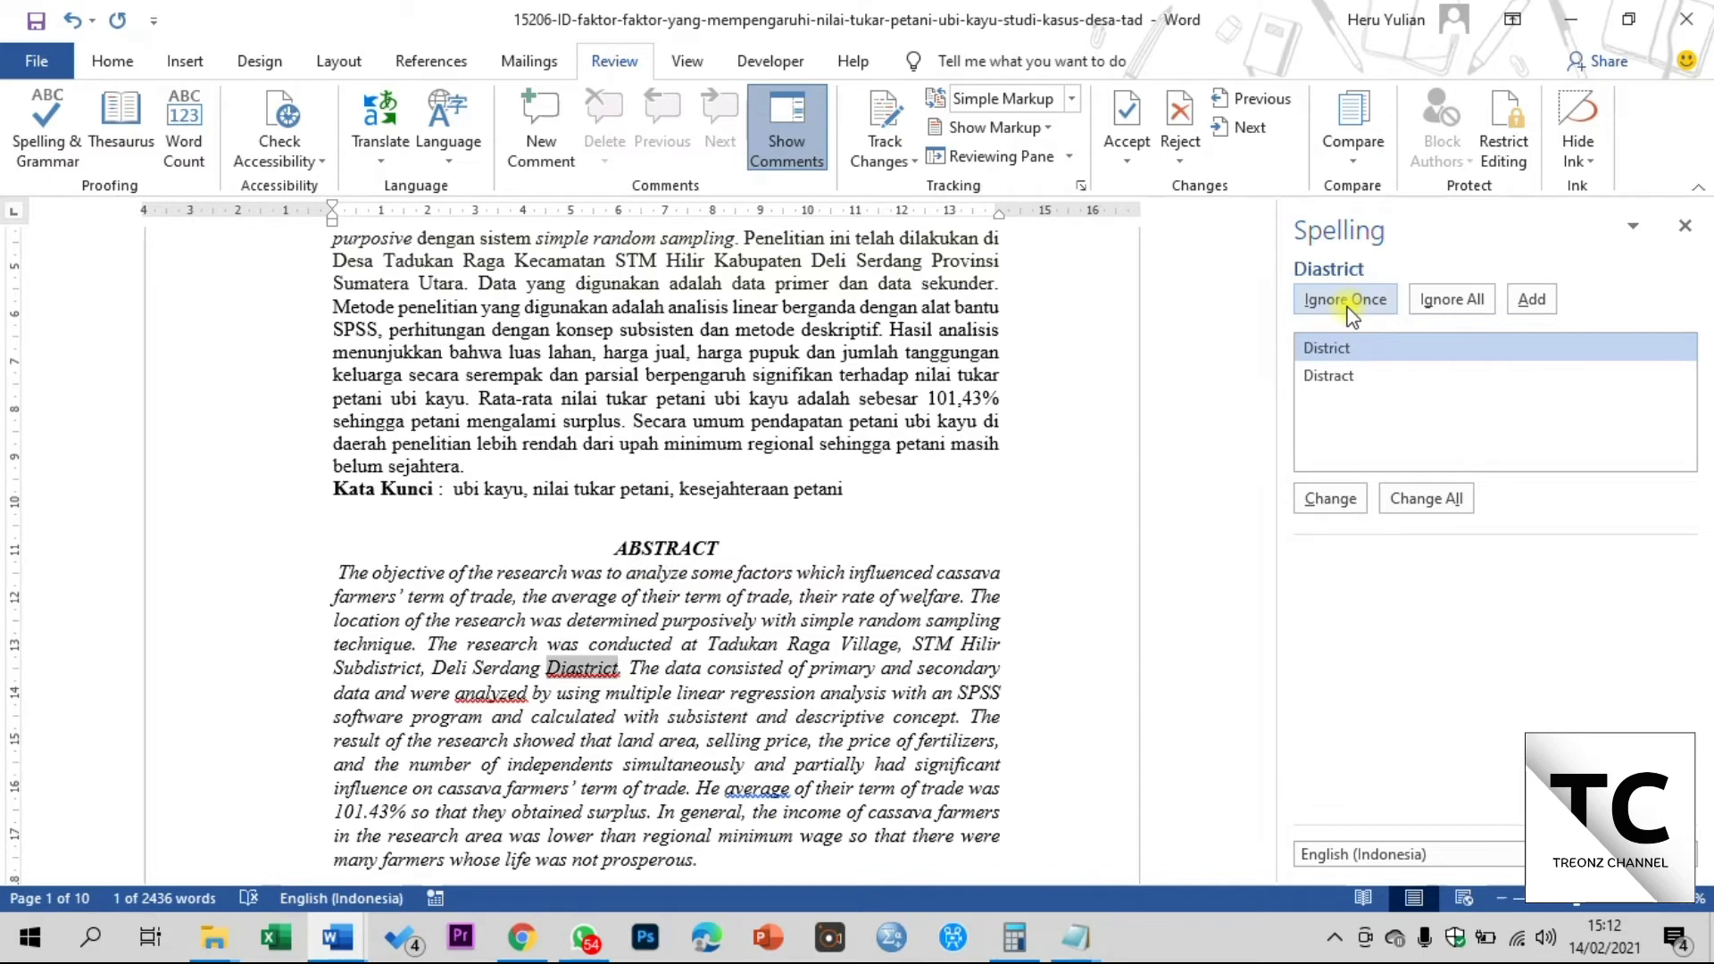
click(1348, 303)
click(1348, 303)
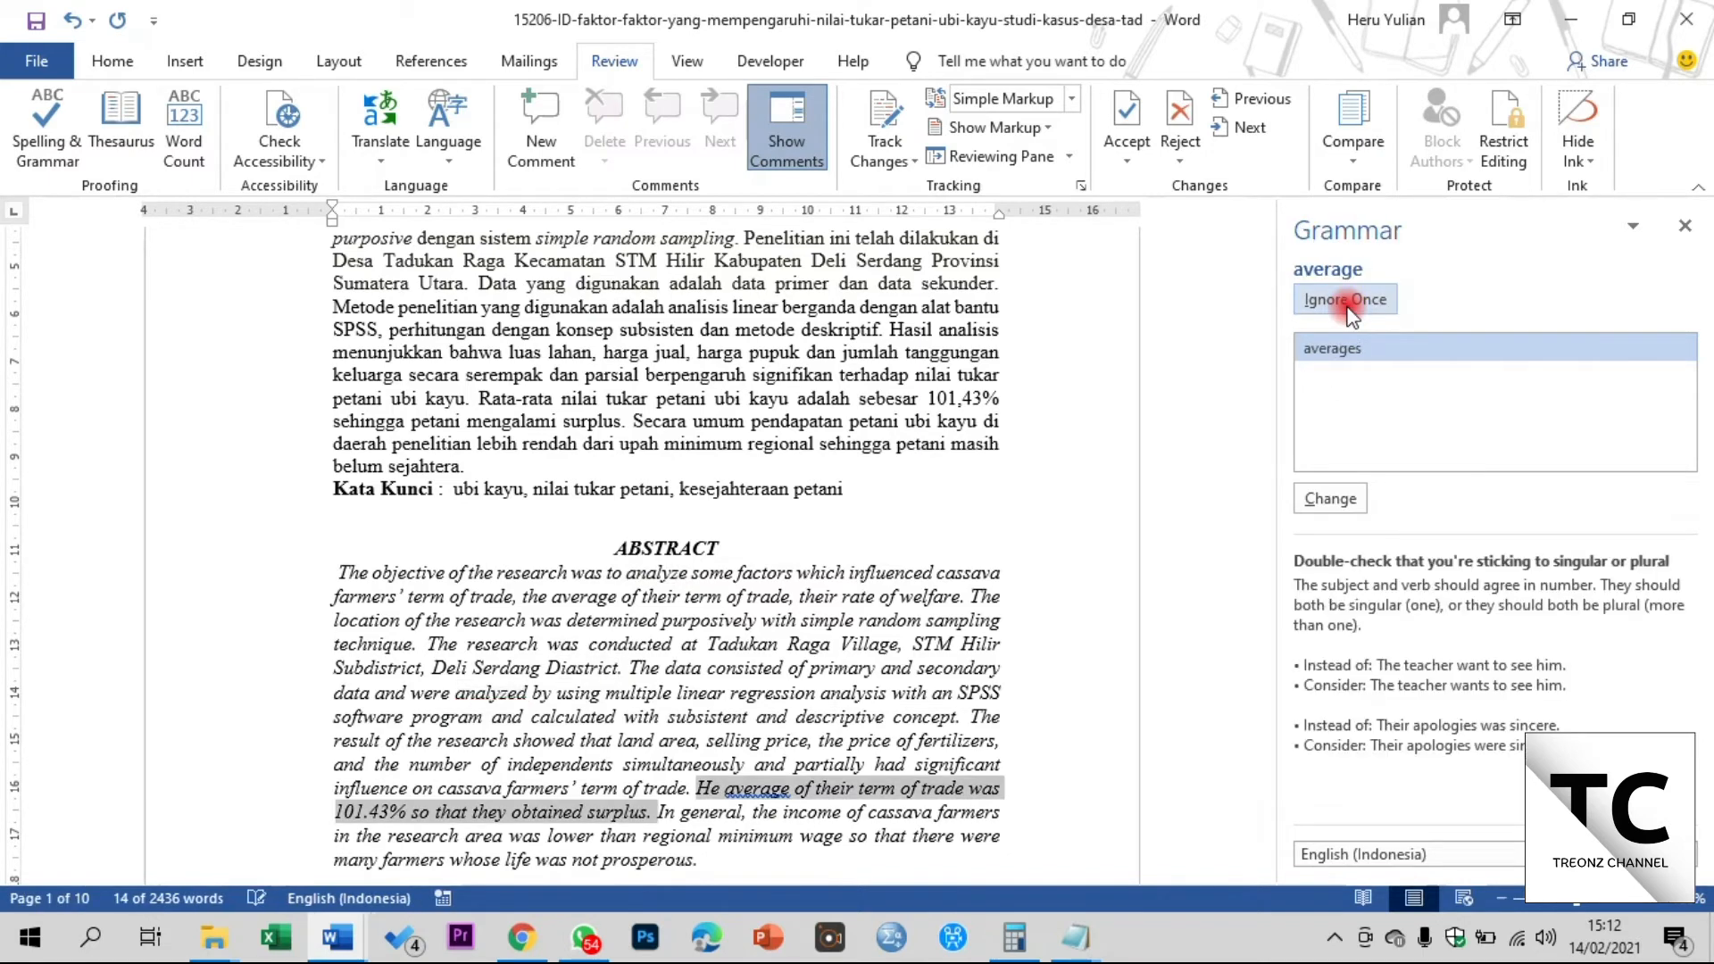
click(1349, 303)
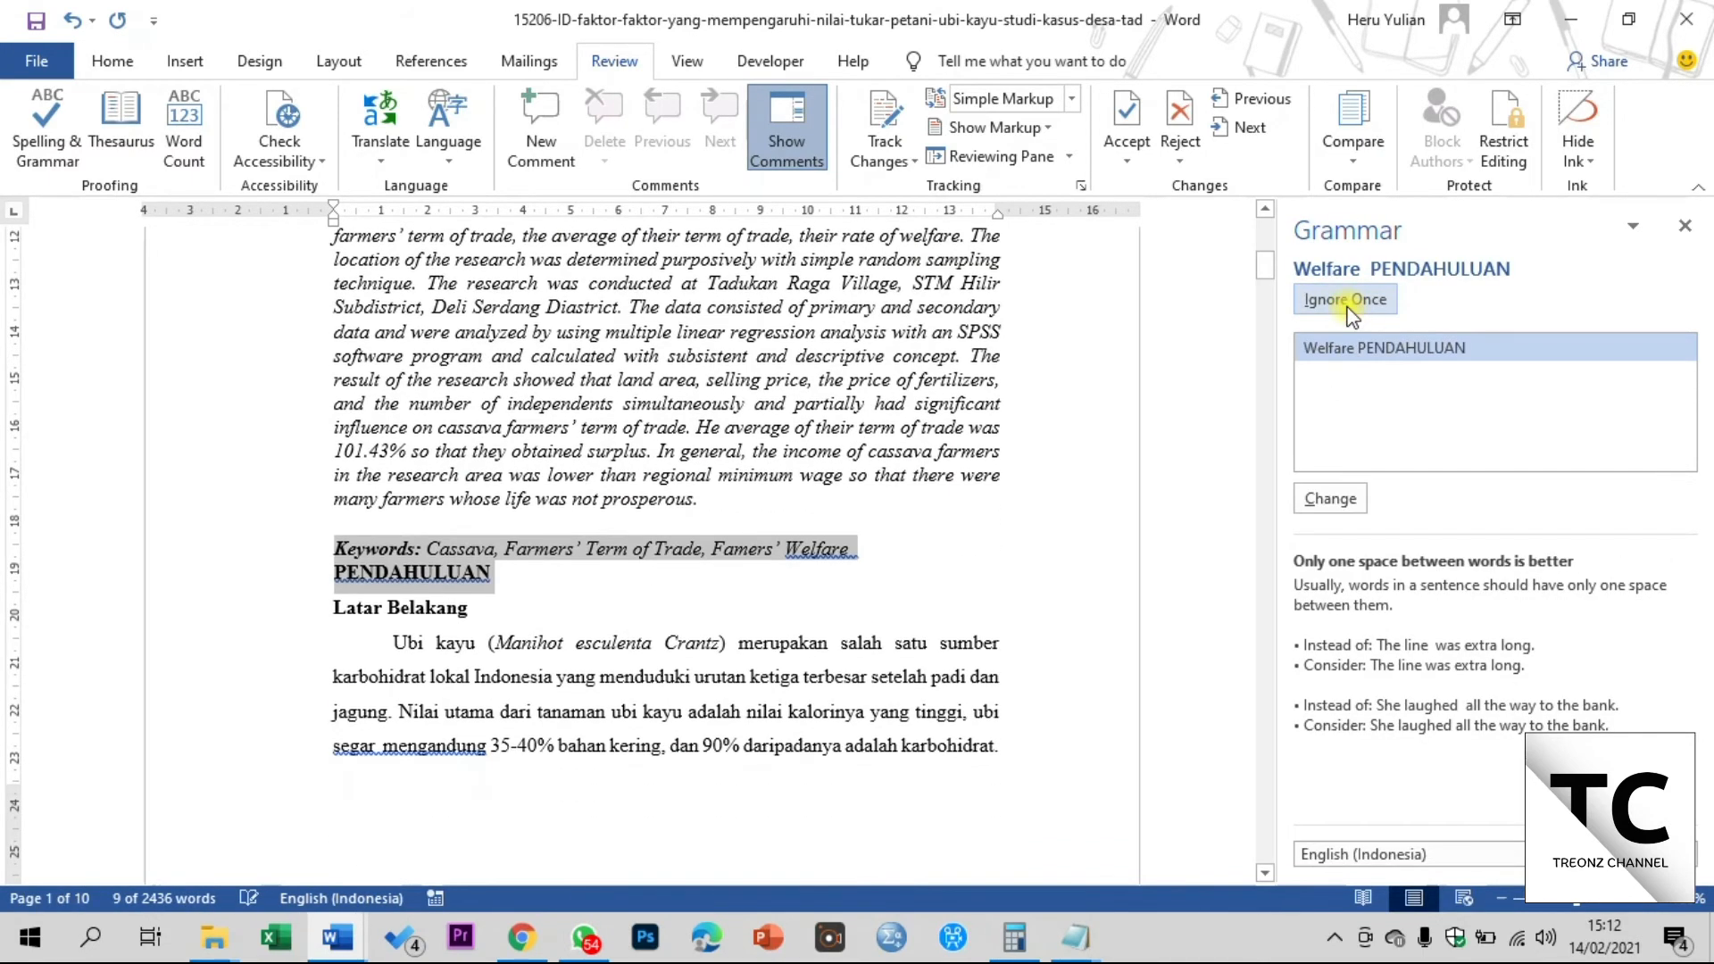
click(1348, 304)
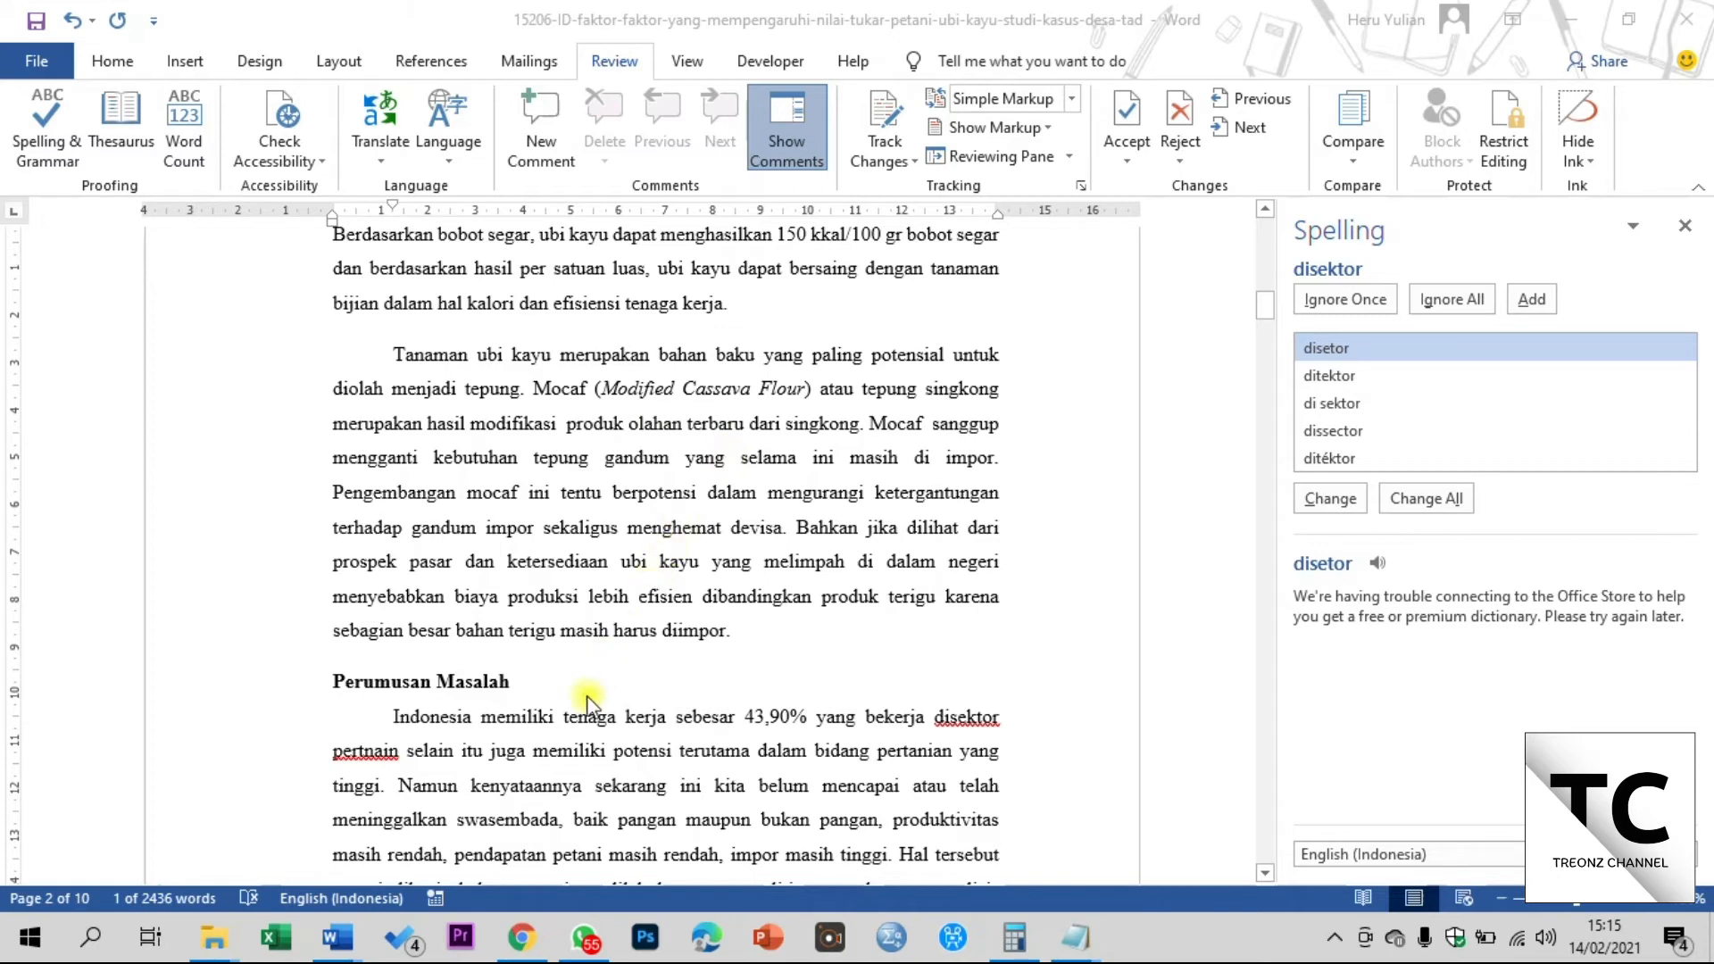
Switch to Chrome and search the web for "typoonline"
click(523, 937)
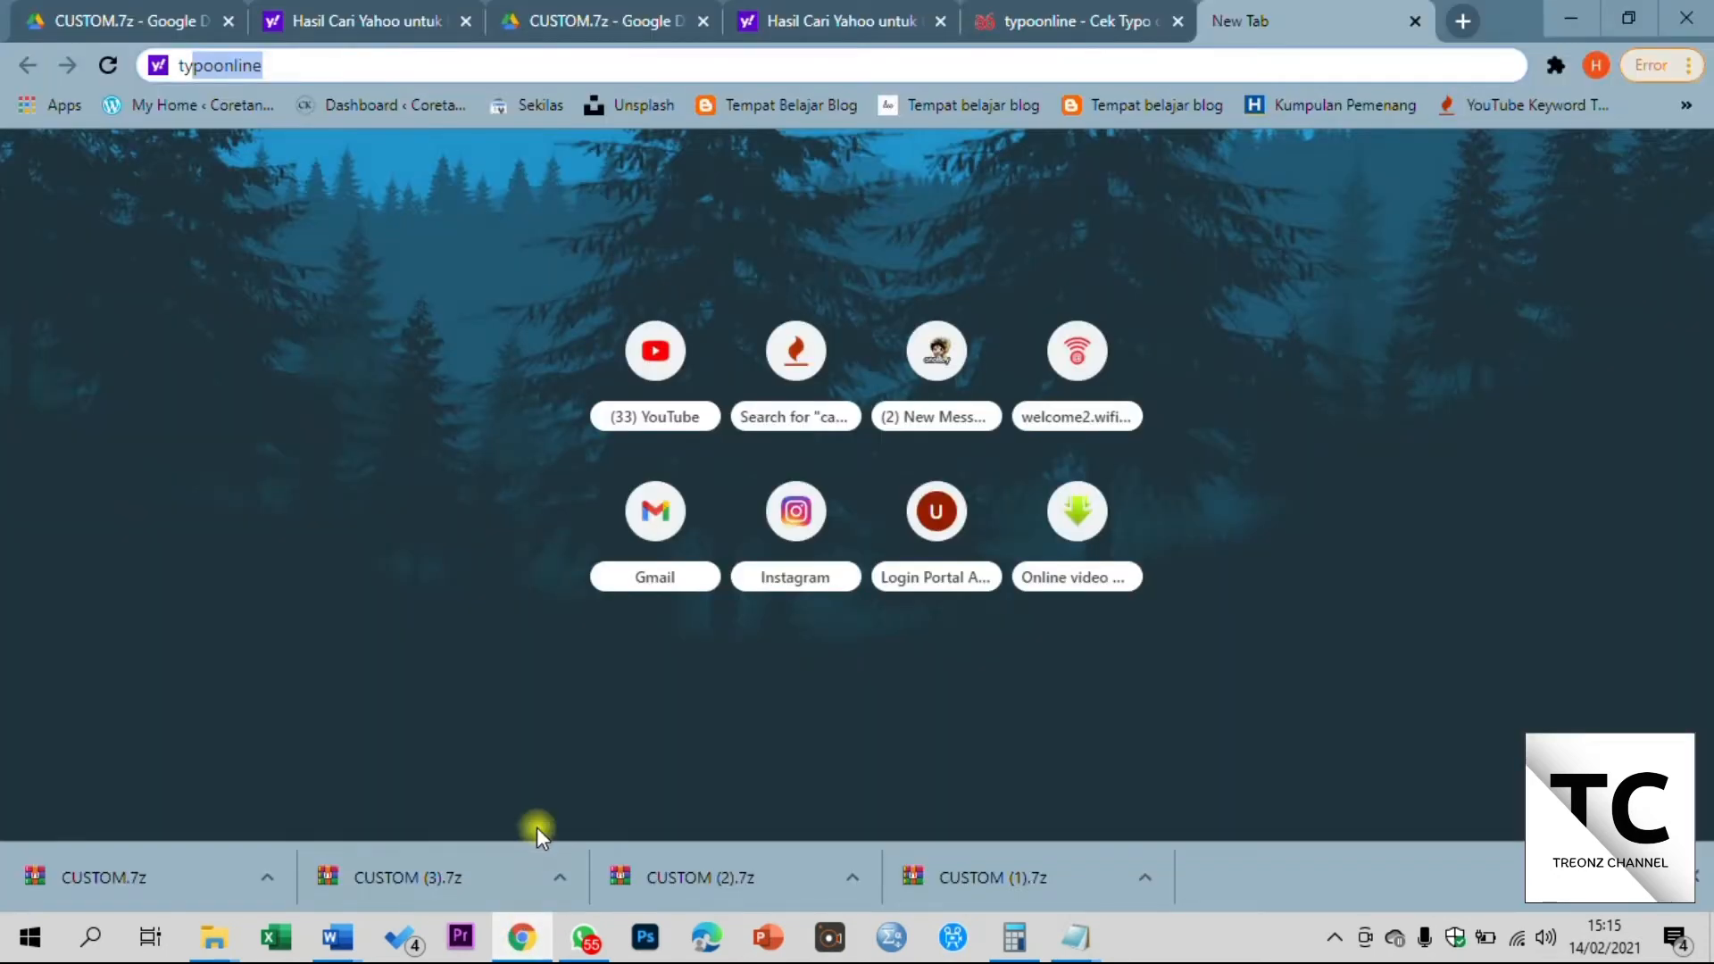
click(441, 64)
key(BackSpace)
key(BackSpace)
key(BackSpace)
key(BackSpace)
key(BackSpace)
key(BackSpace)
key(BackSpace)
key(BackSpace)
key(BackSpace)
key(BackSpace)
text(ty)
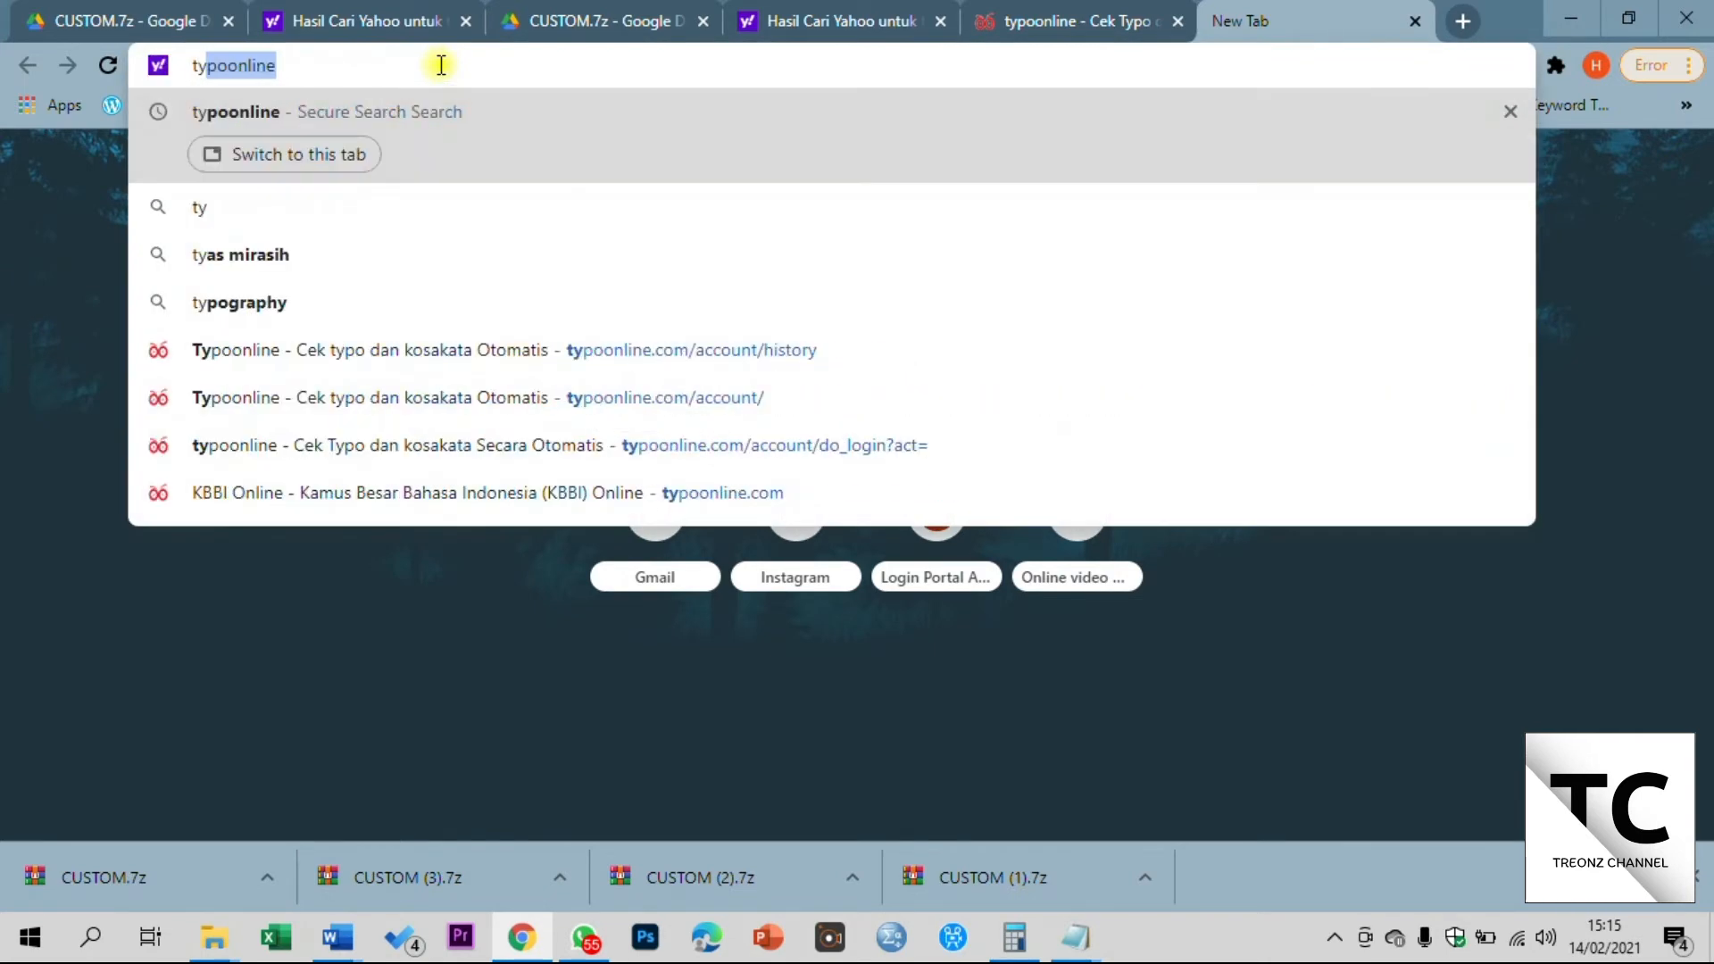
text(po)
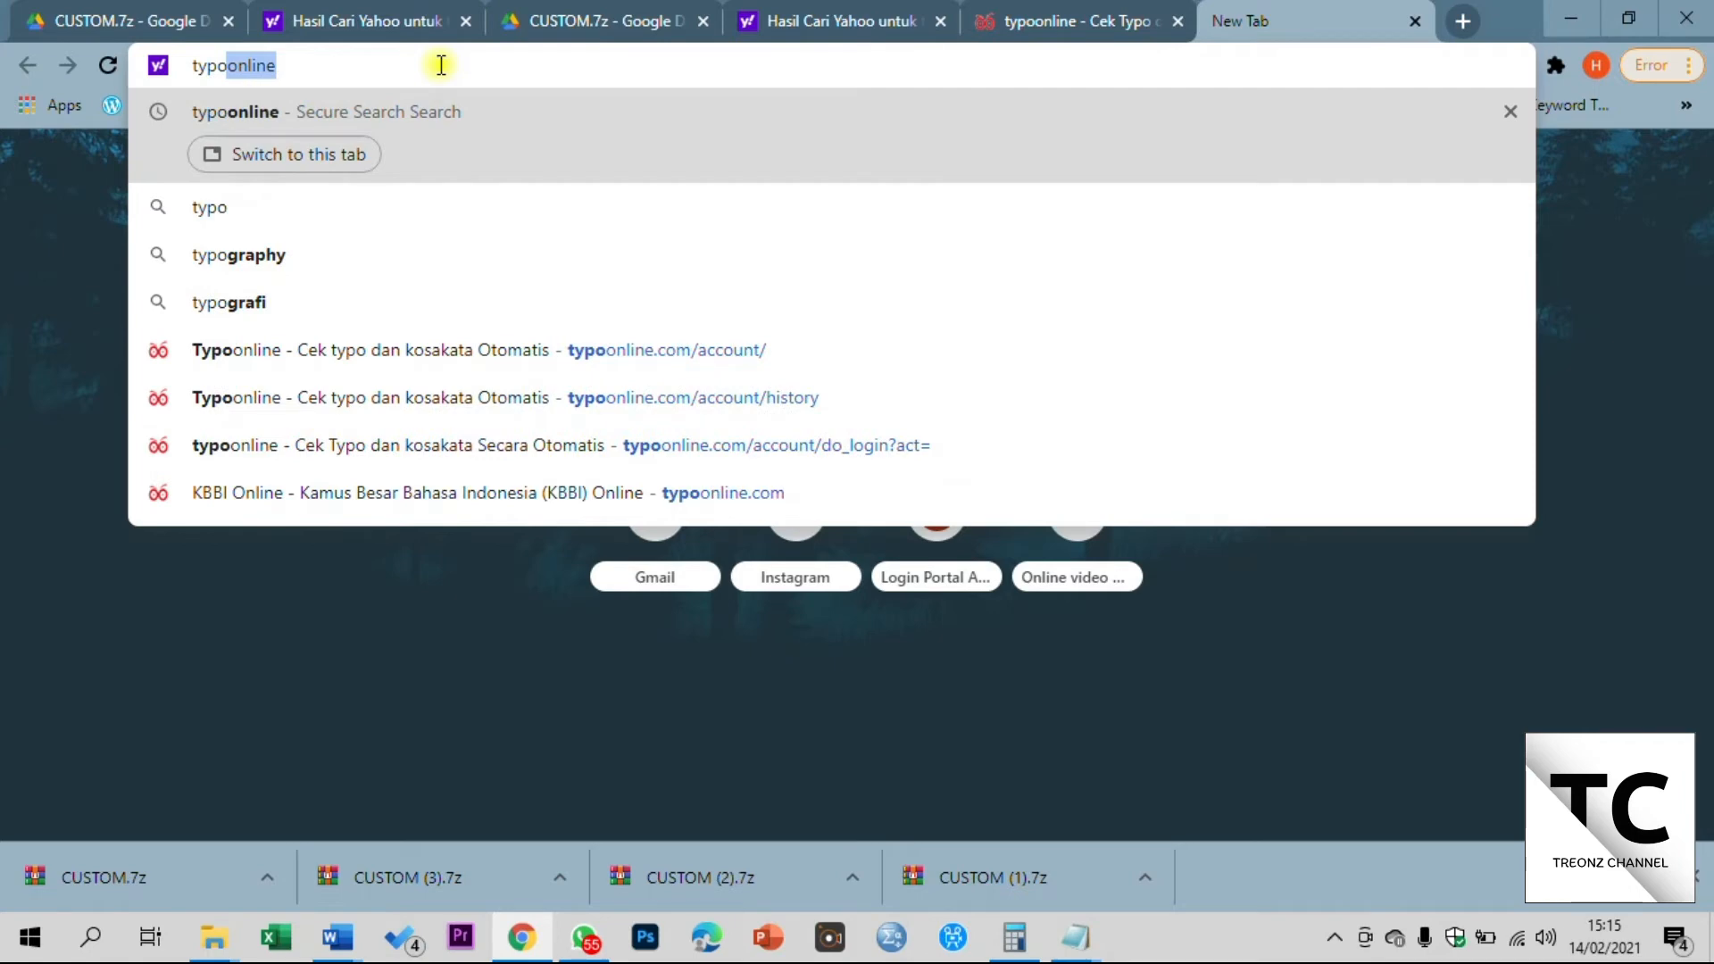
text(on)
text(e)
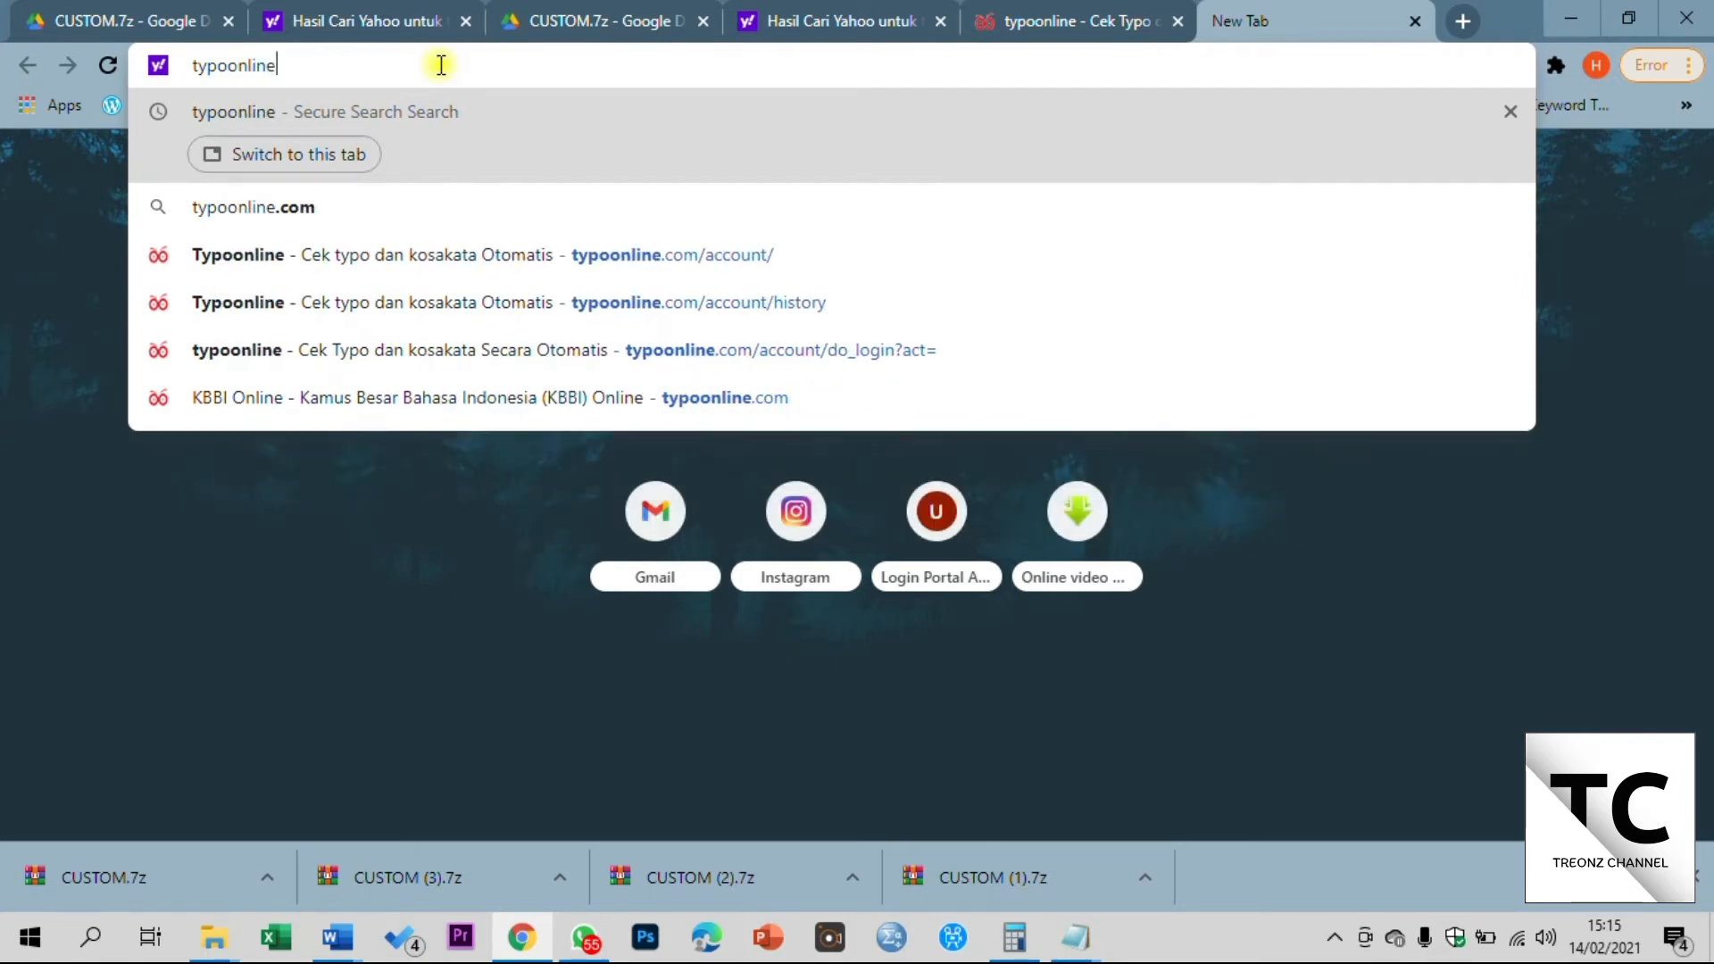
key(Return)
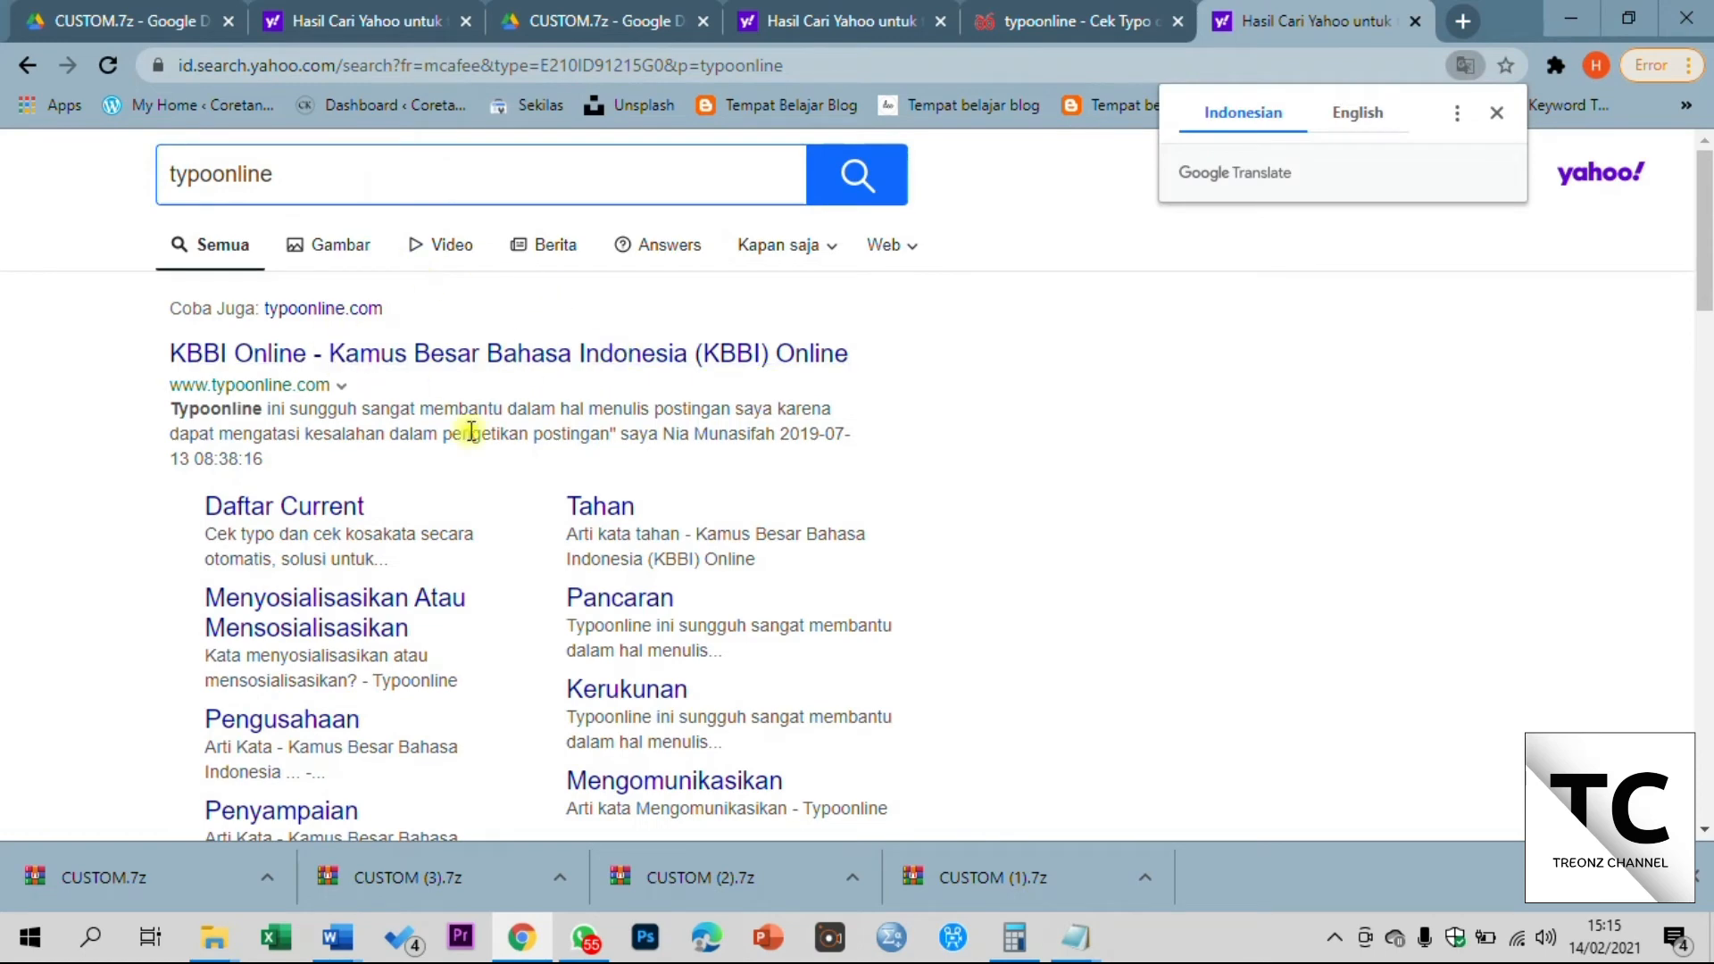
scroll(469, 428, down, 1)
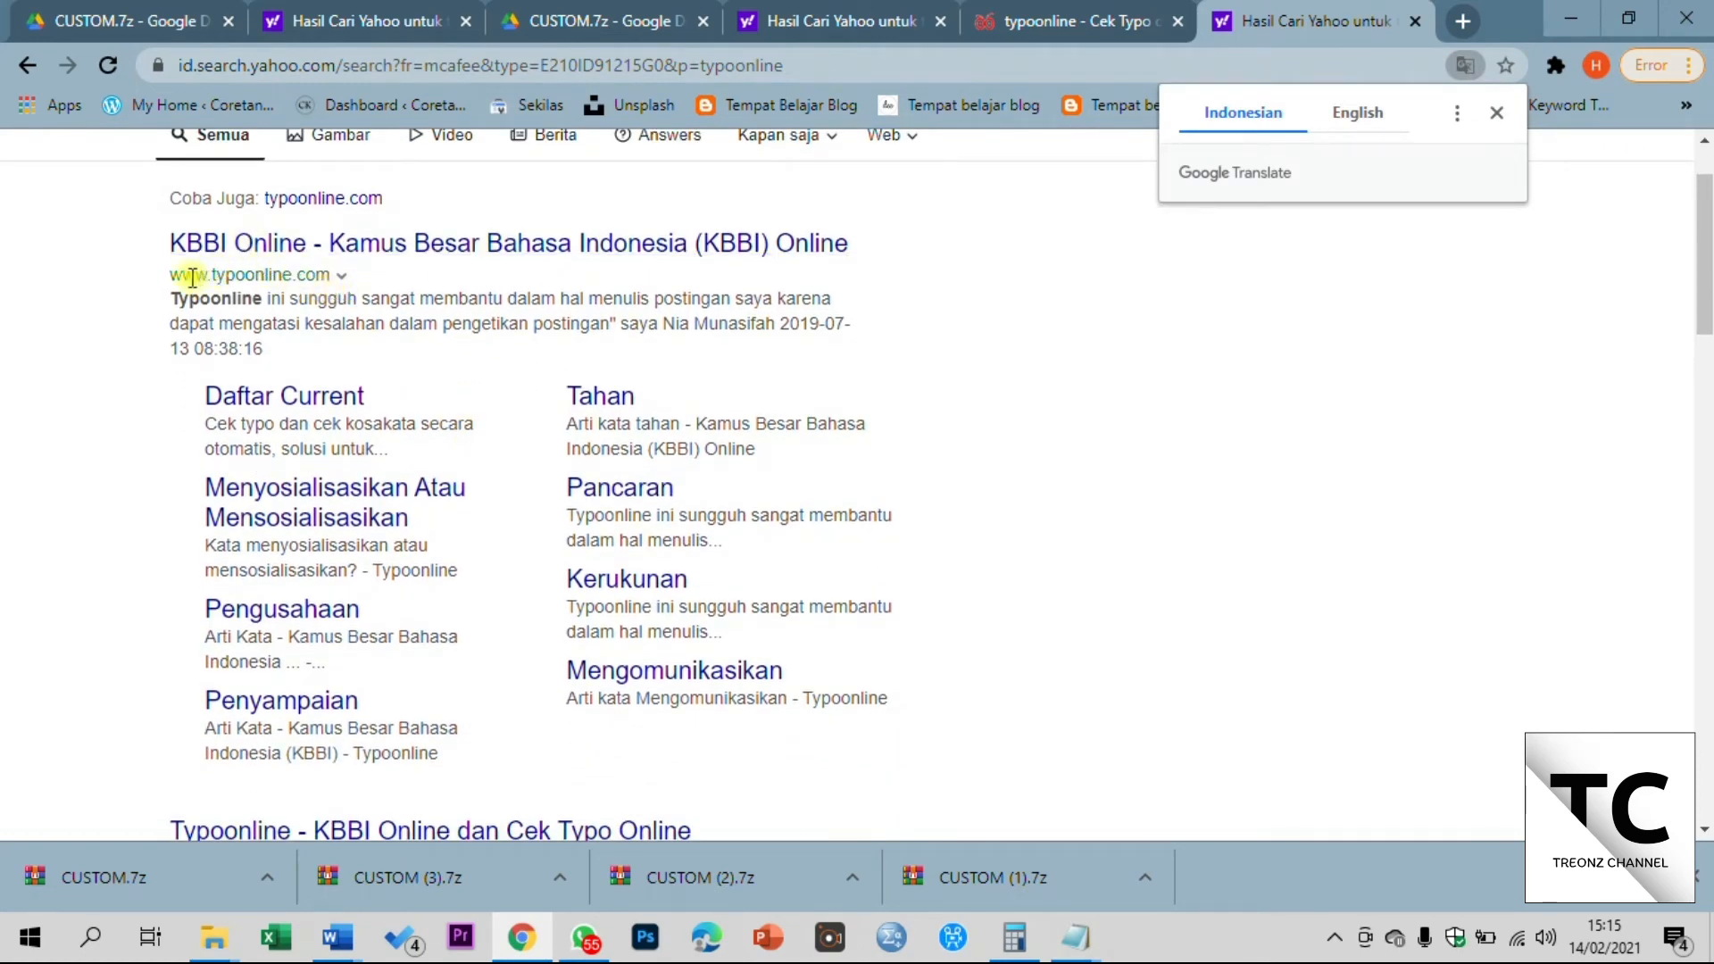
click(301, 244)
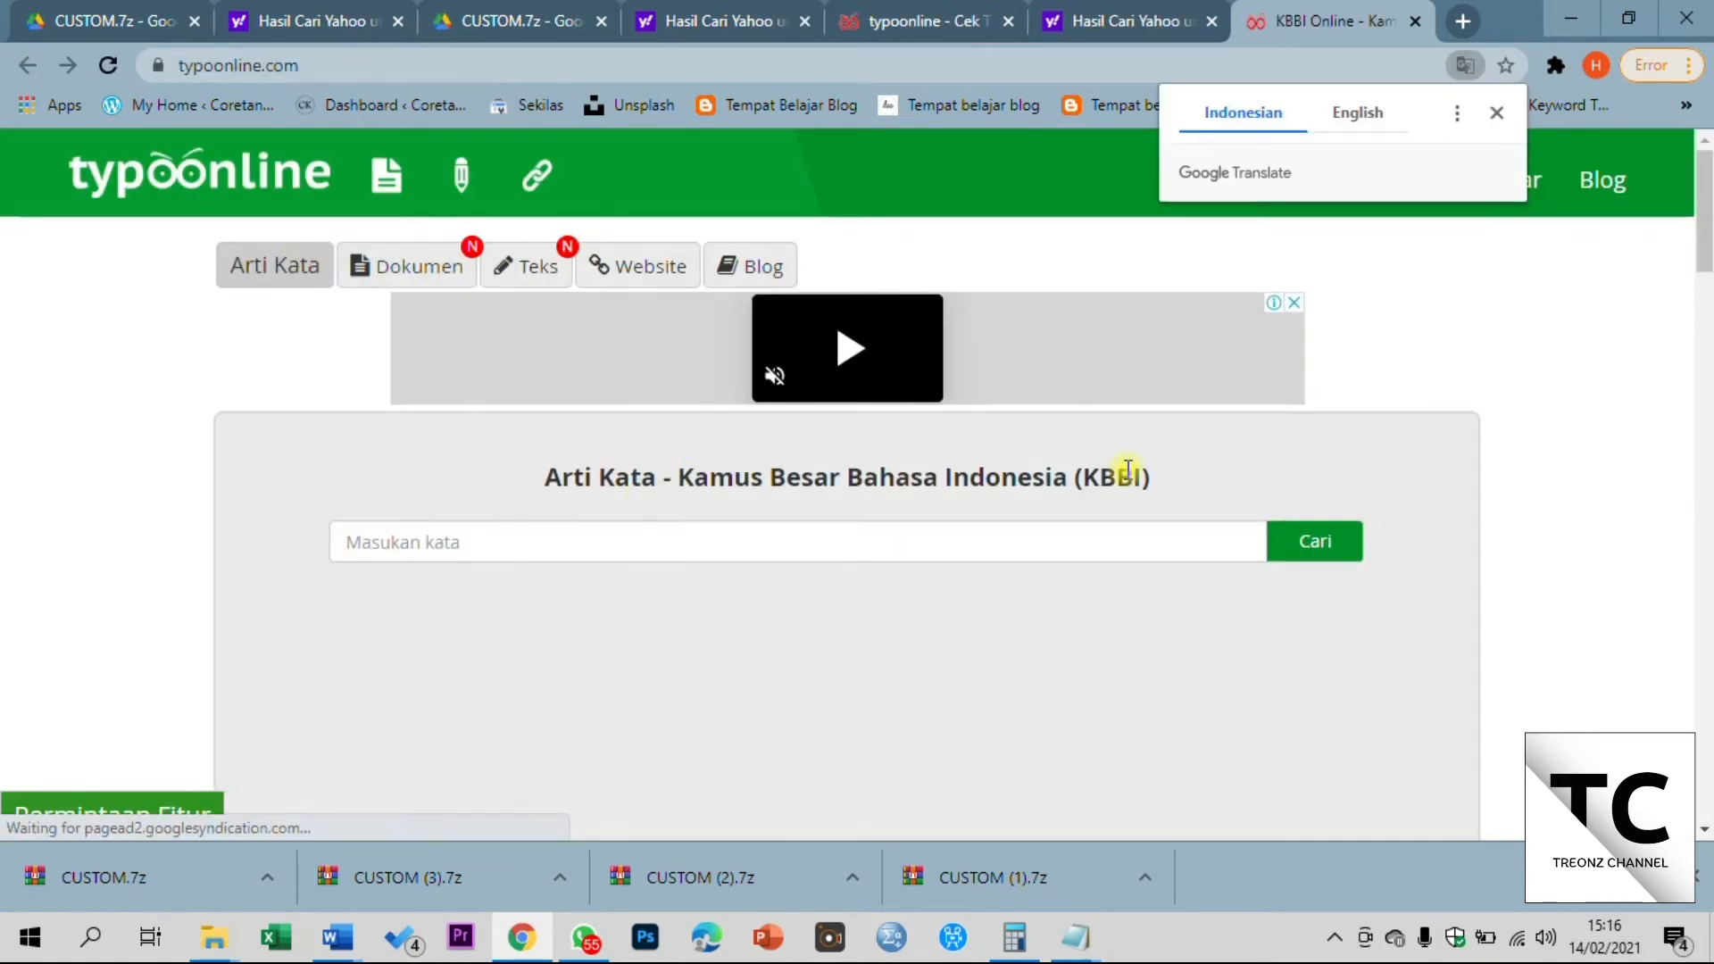
click(1500, 115)
scroll(1339, 382, down, 2)
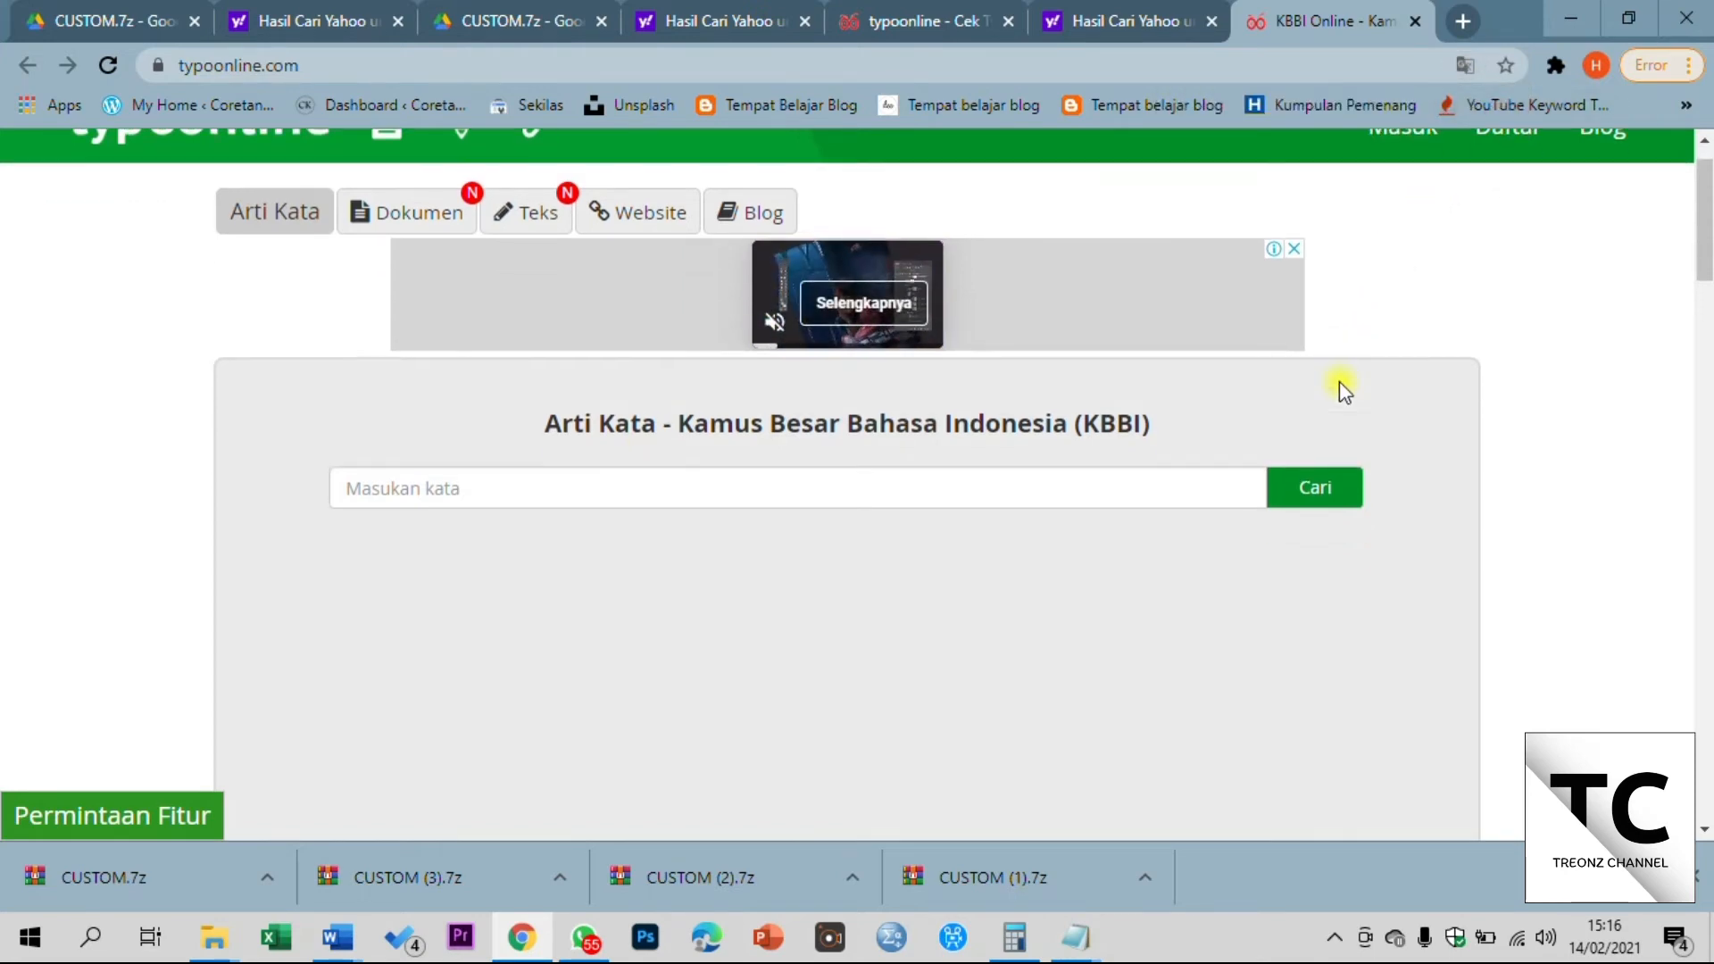
scroll(1339, 382, up, 1)
scroll(1339, 382, up, 1)
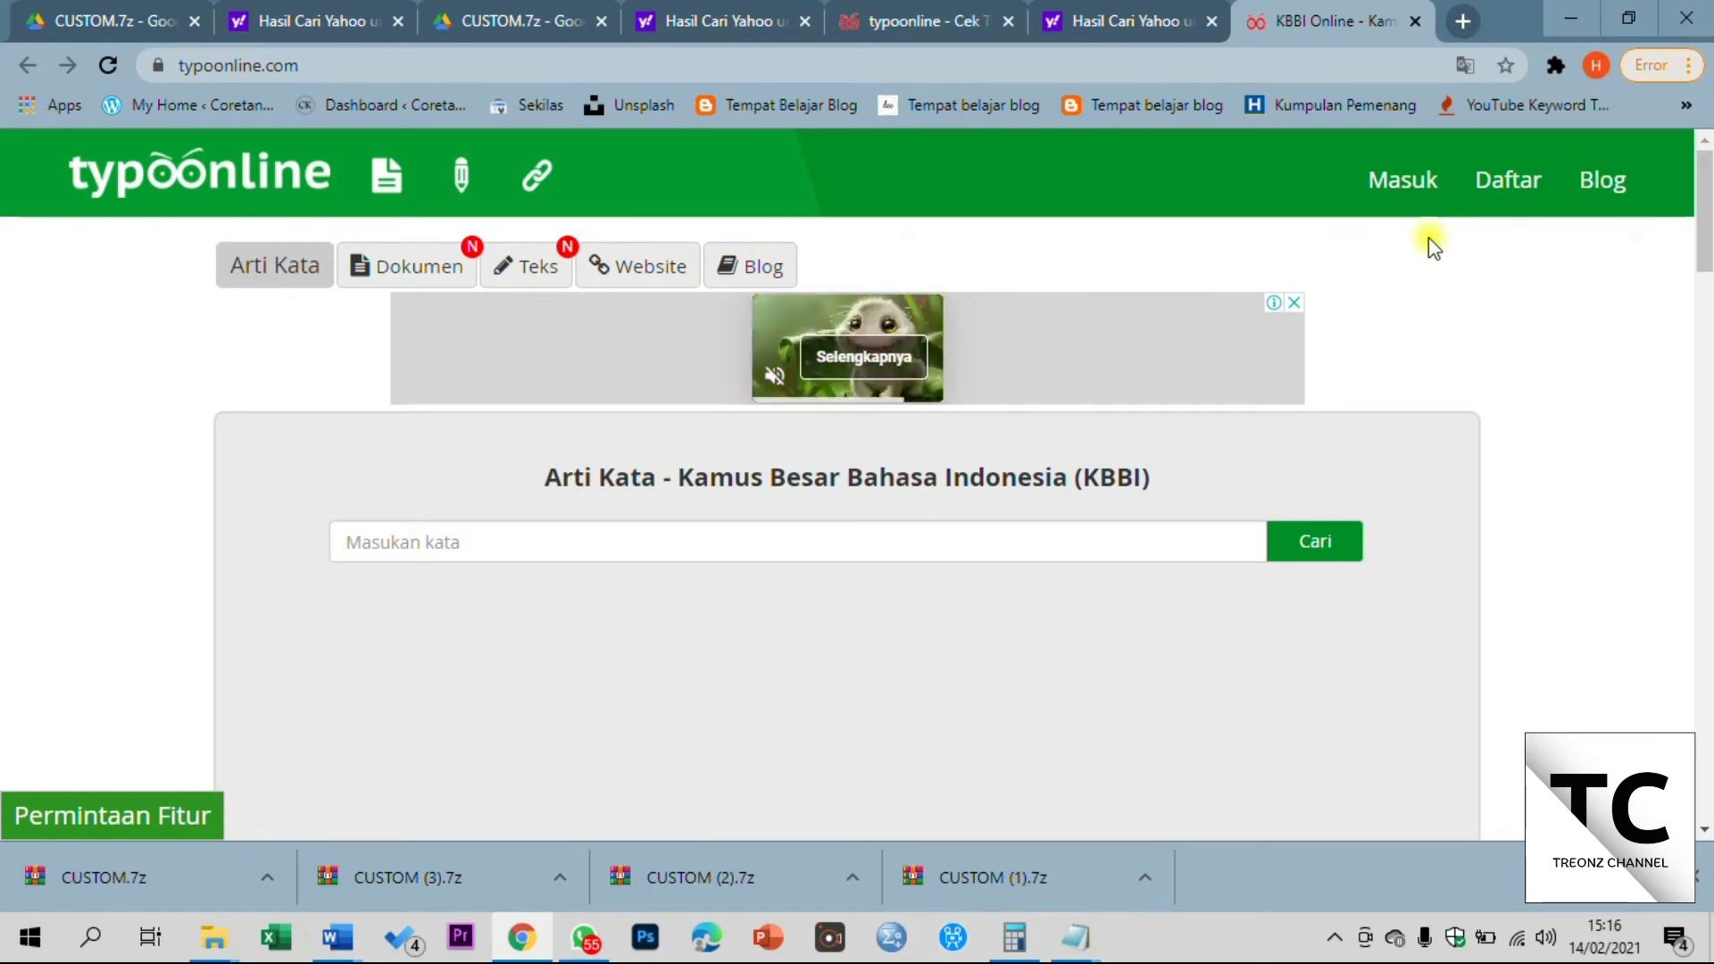
Sign up for typoonline with the channel's Google account and dismiss the translation prompt
click(1523, 185)
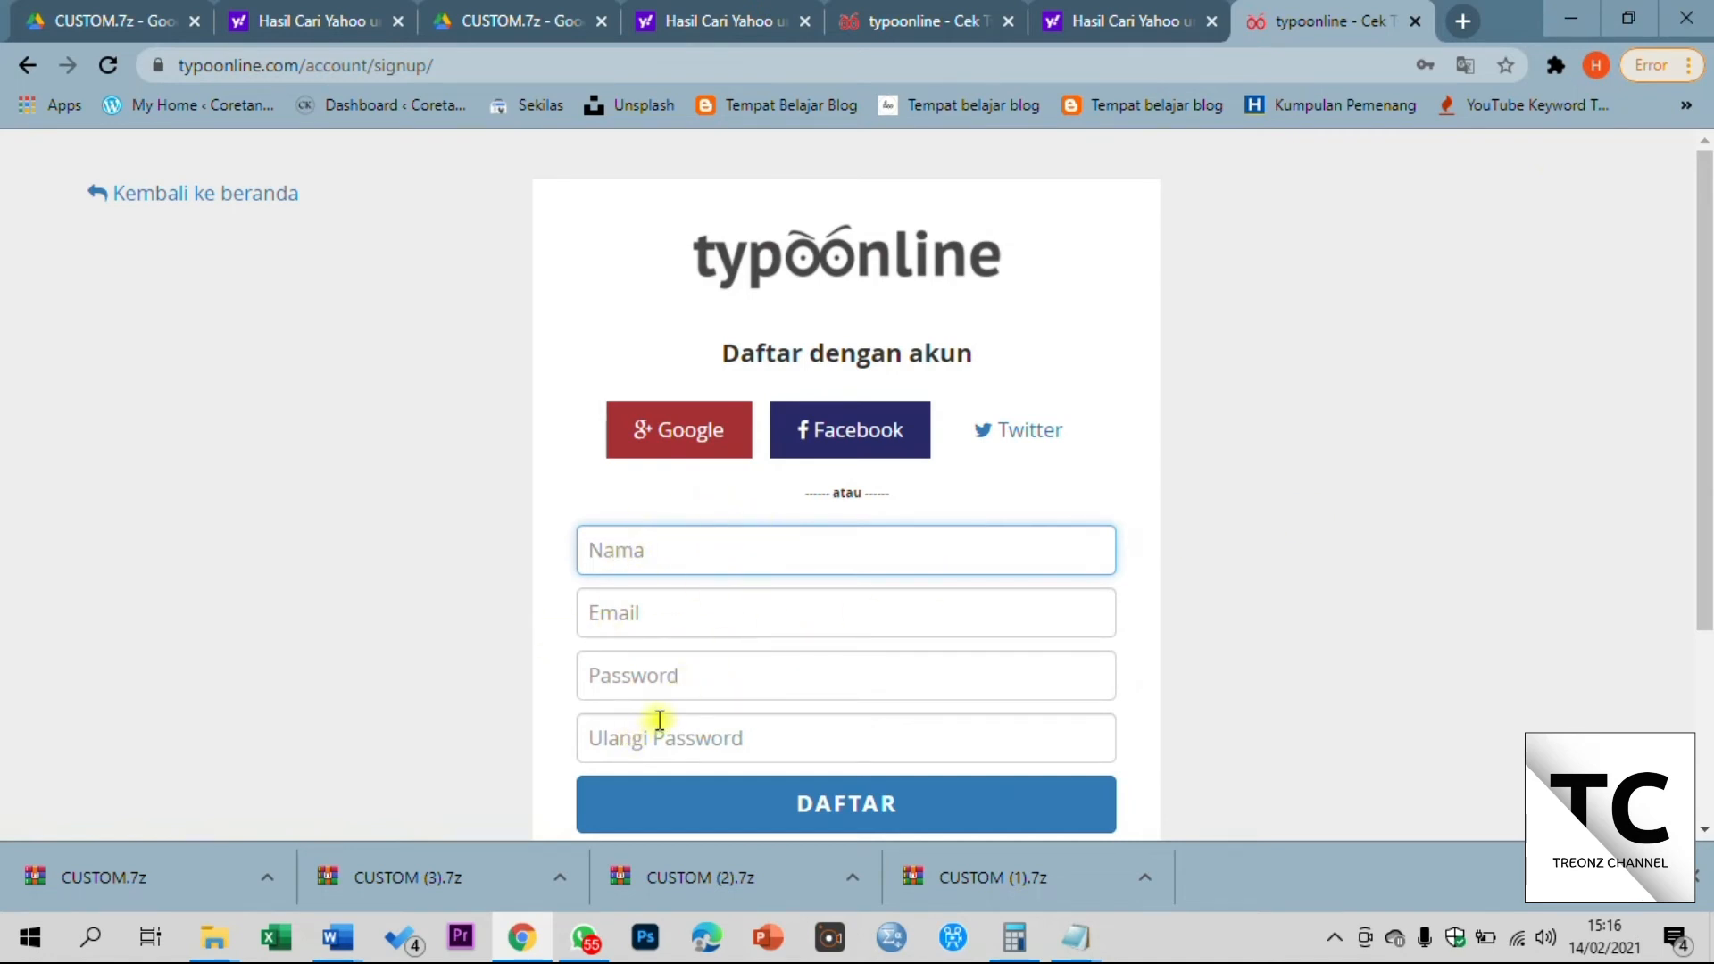
scroll(659, 720, down, 1)
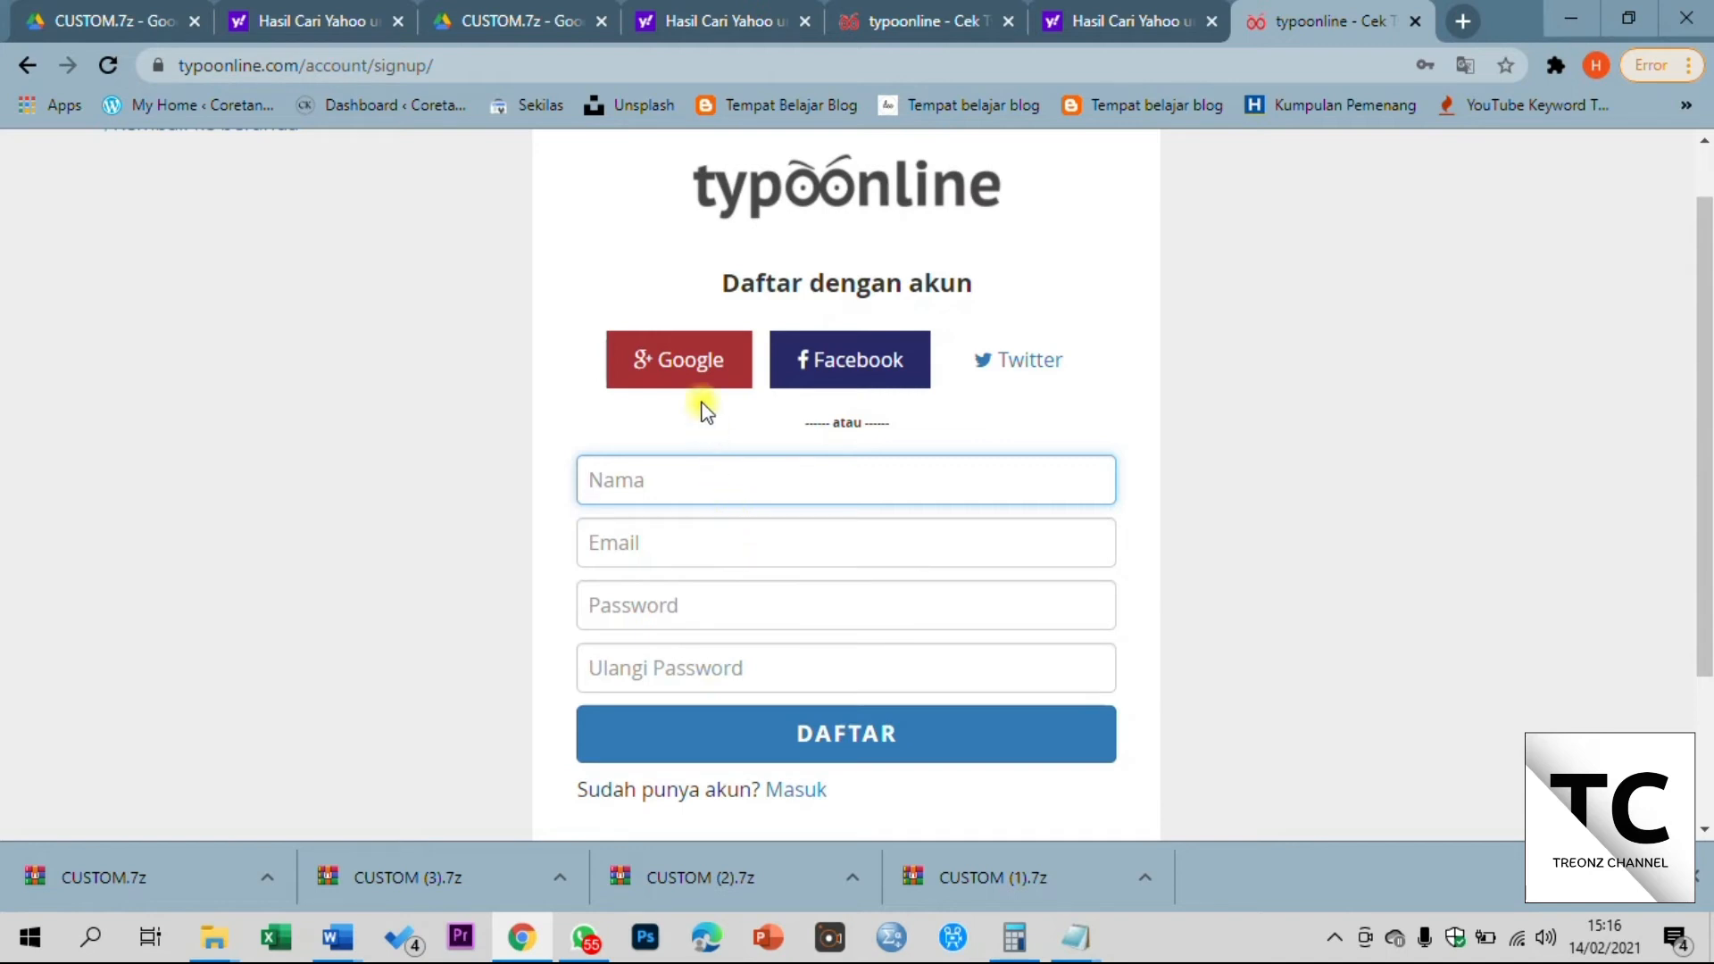
click(693, 367)
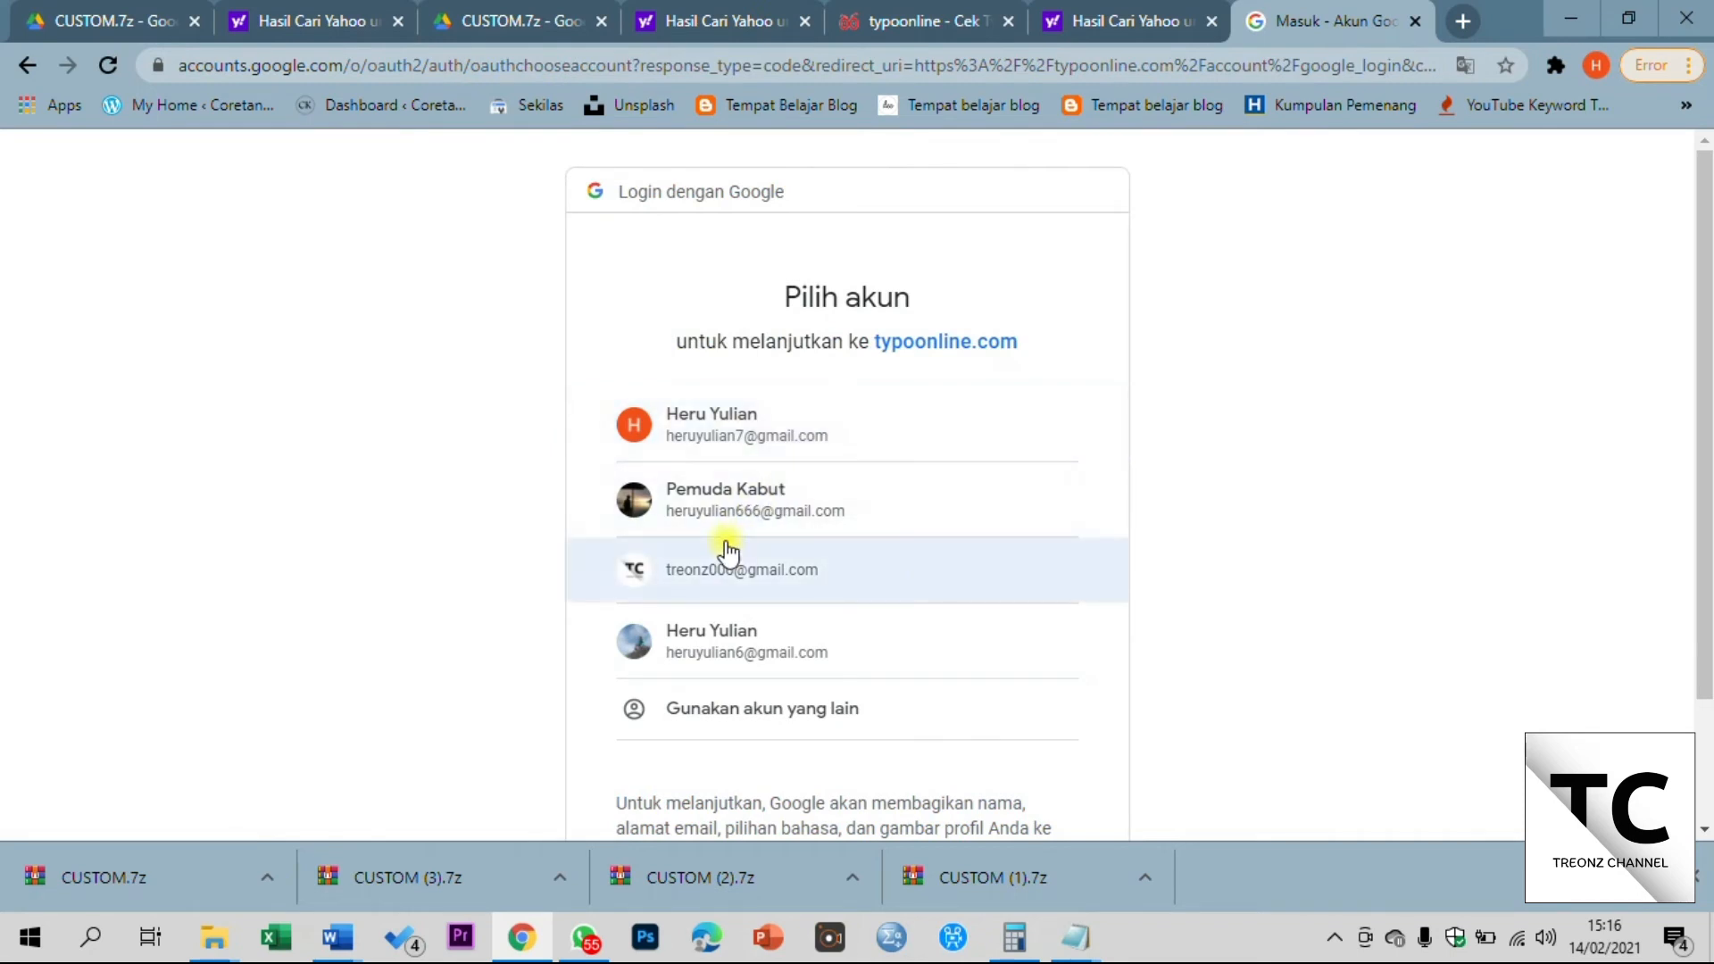
scroll(728, 549, down, 1)
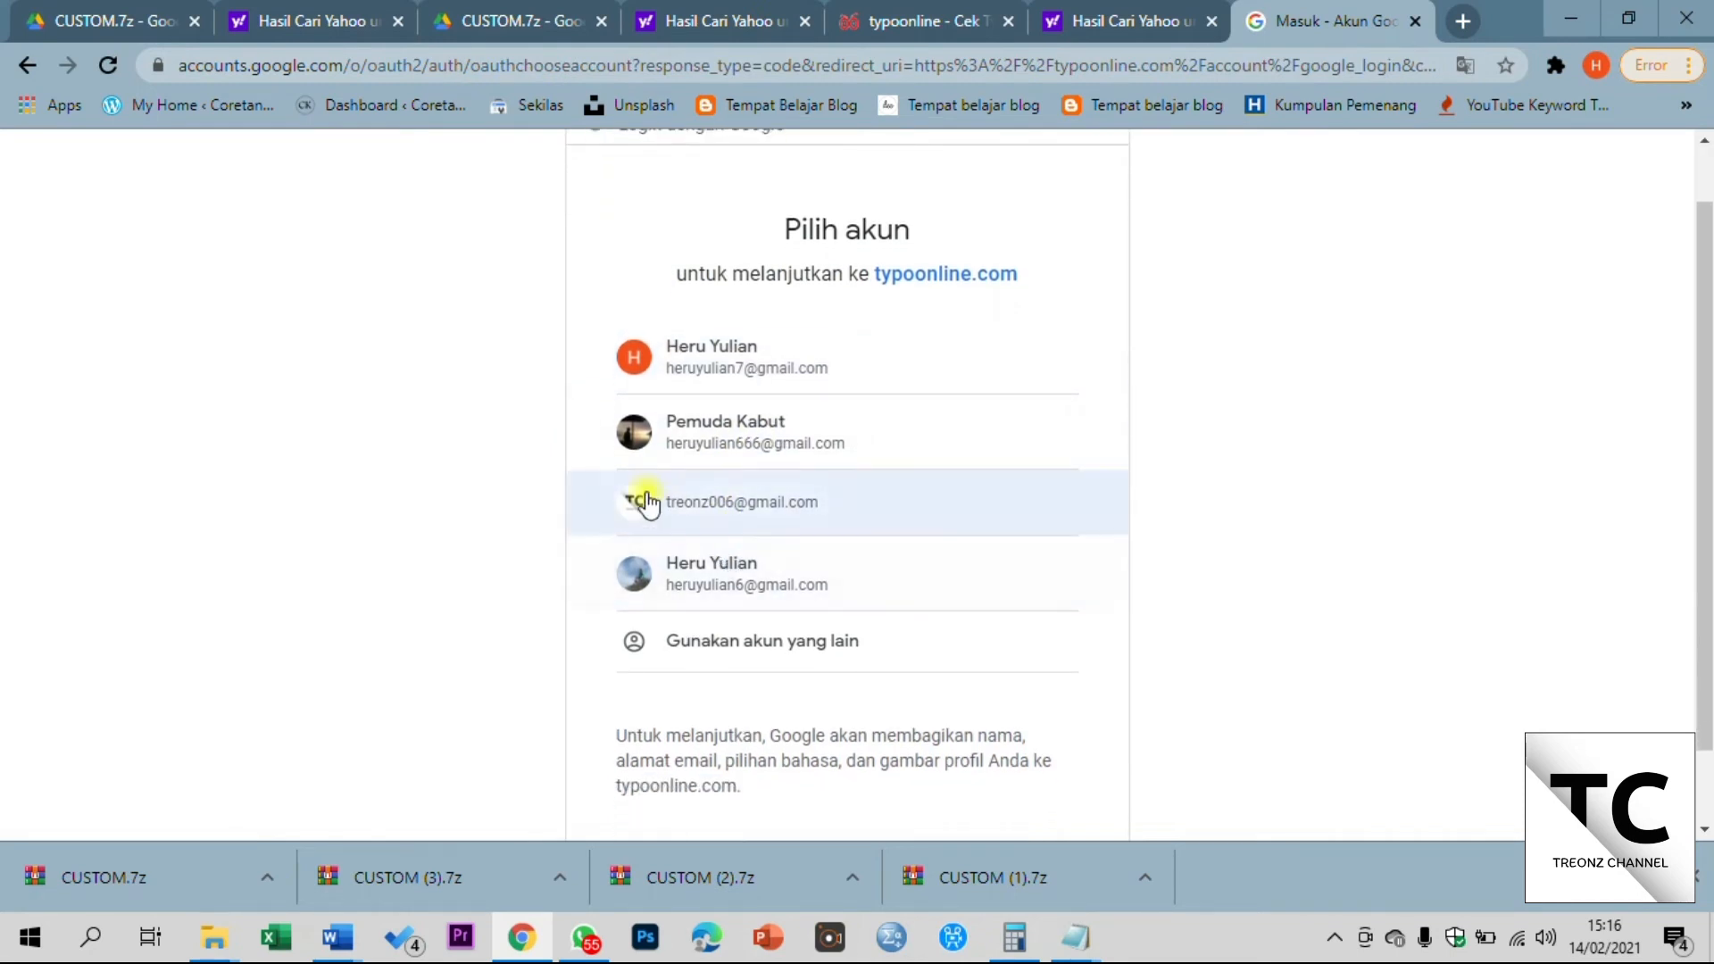
click(755, 500)
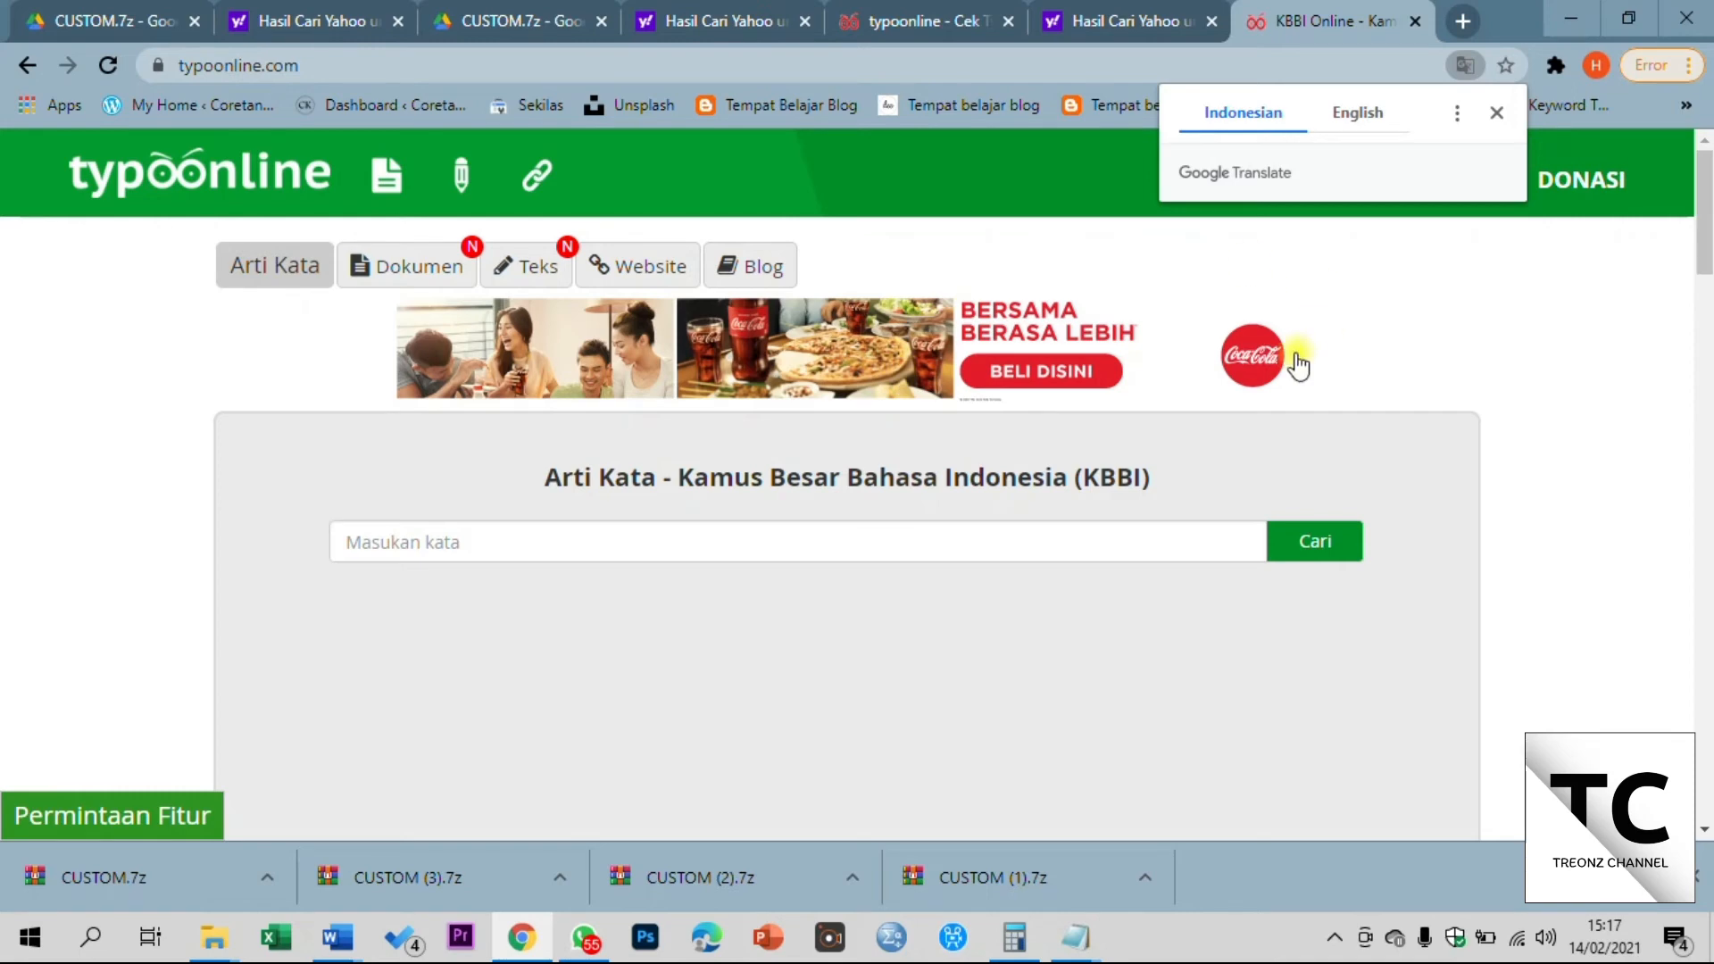
click(1497, 116)
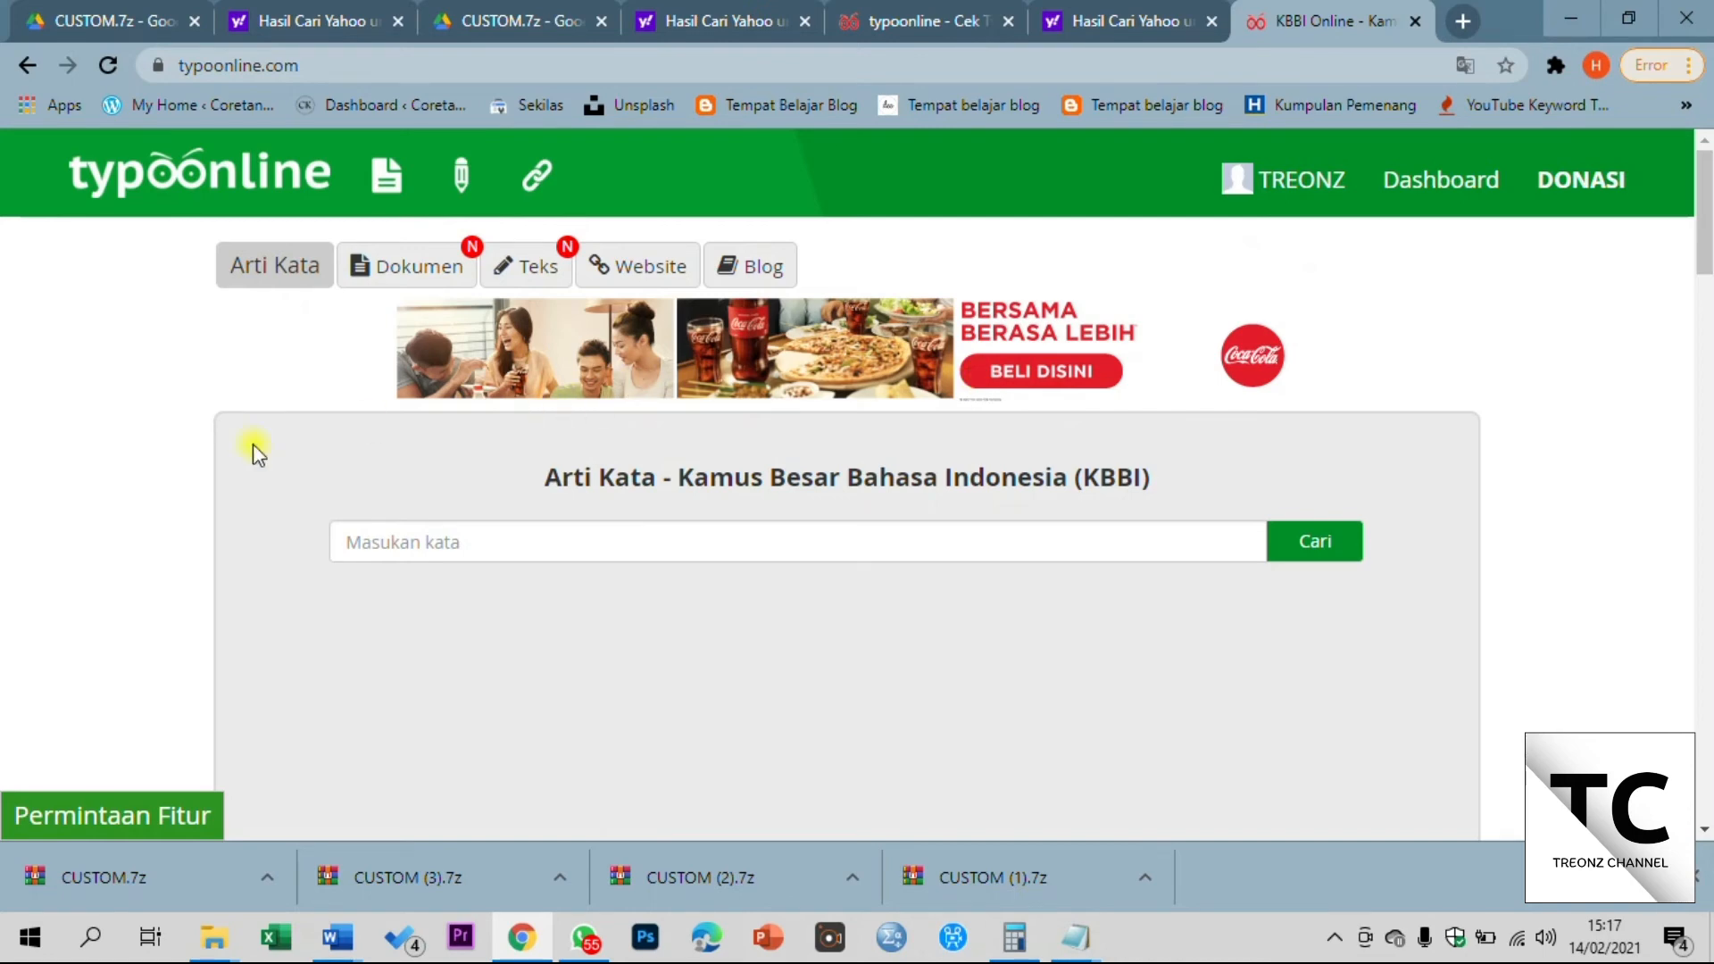
Open typoonline's Dokumen check and upload the 15206-ID-faktor-faktor Word document from the Skripsi folder
click(448, 284)
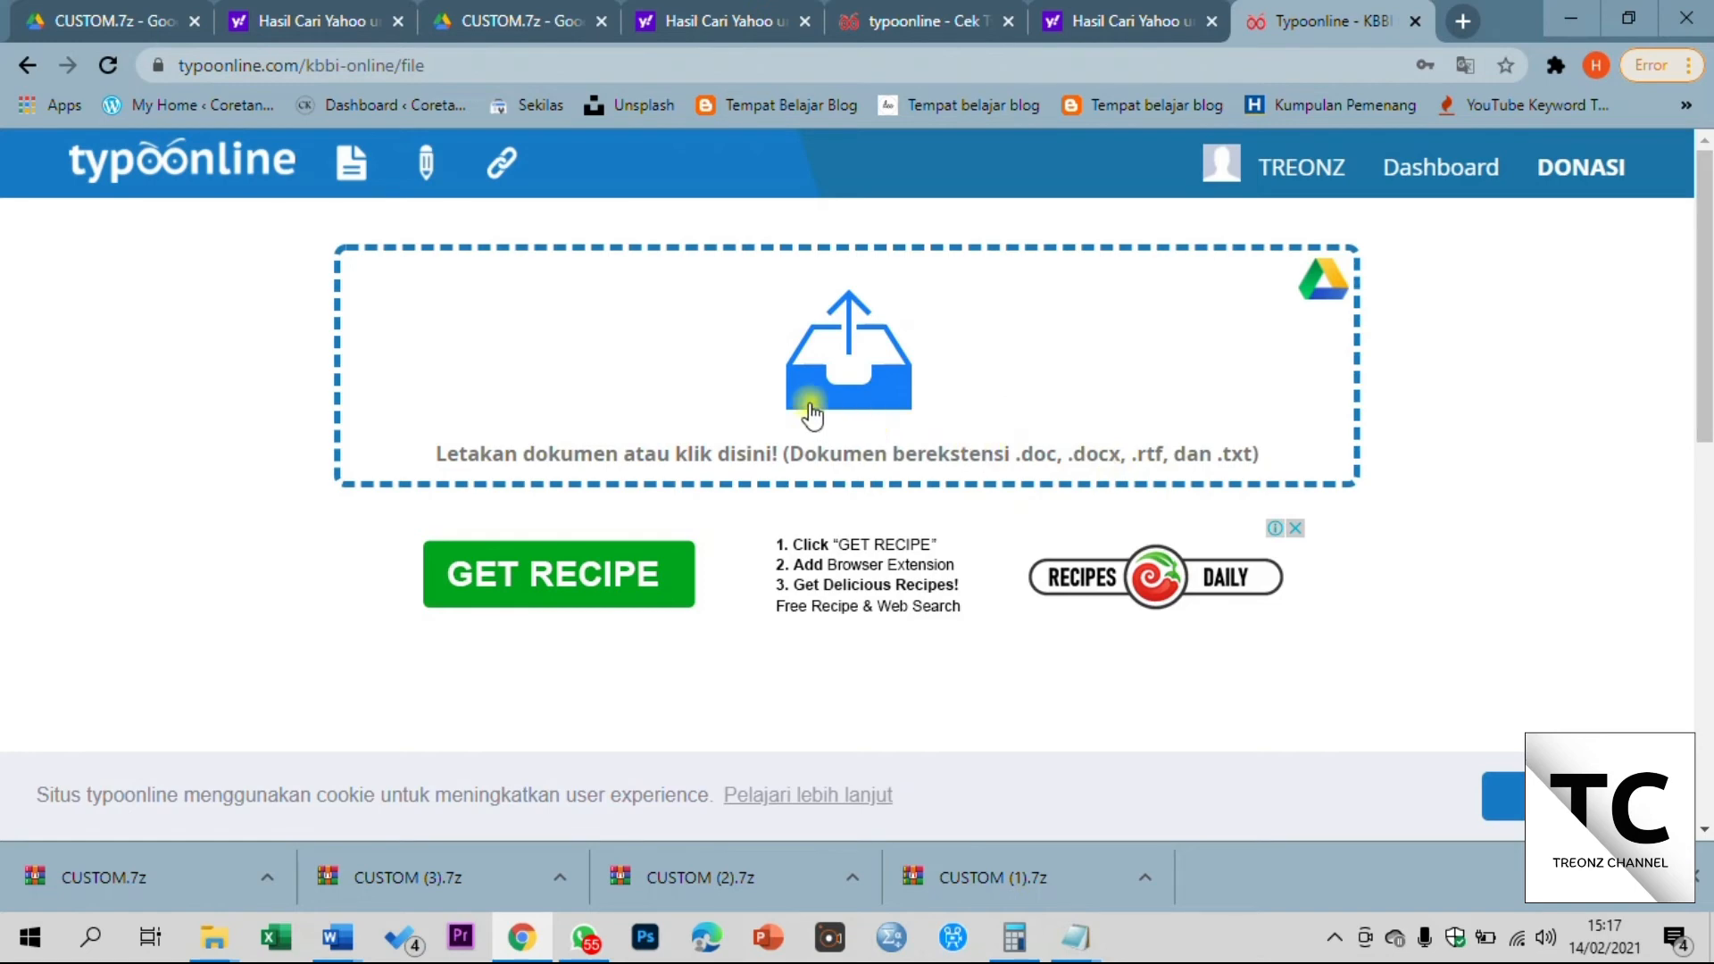
click(861, 377)
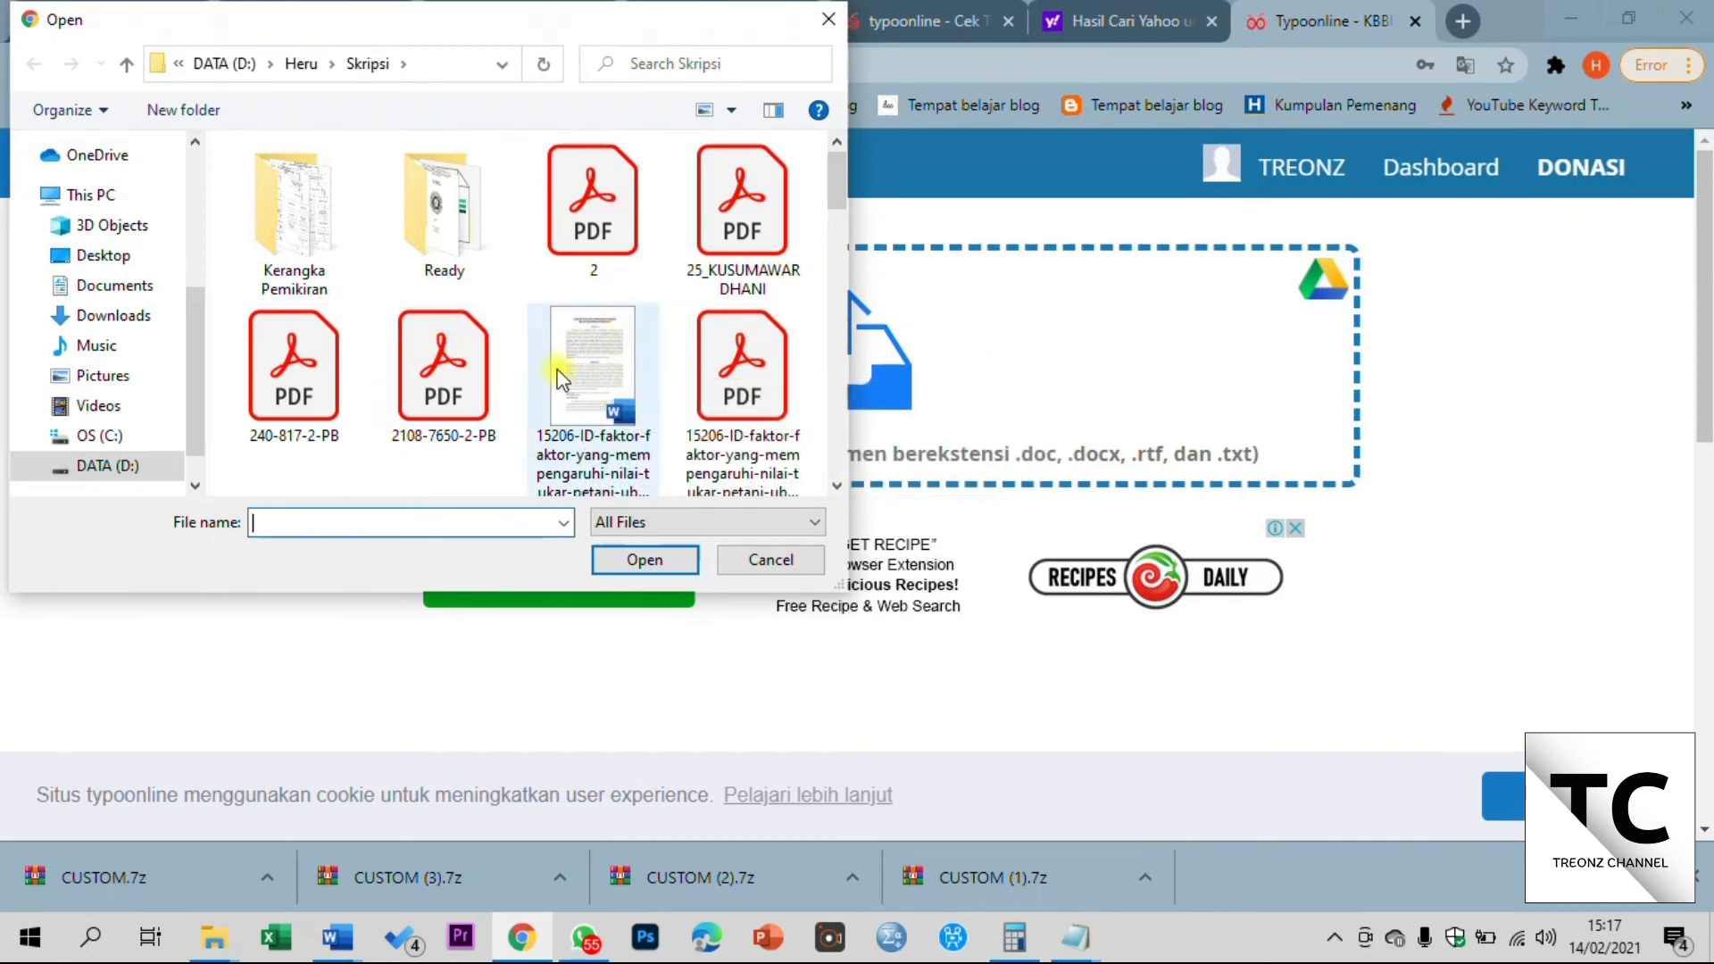
click(614, 370)
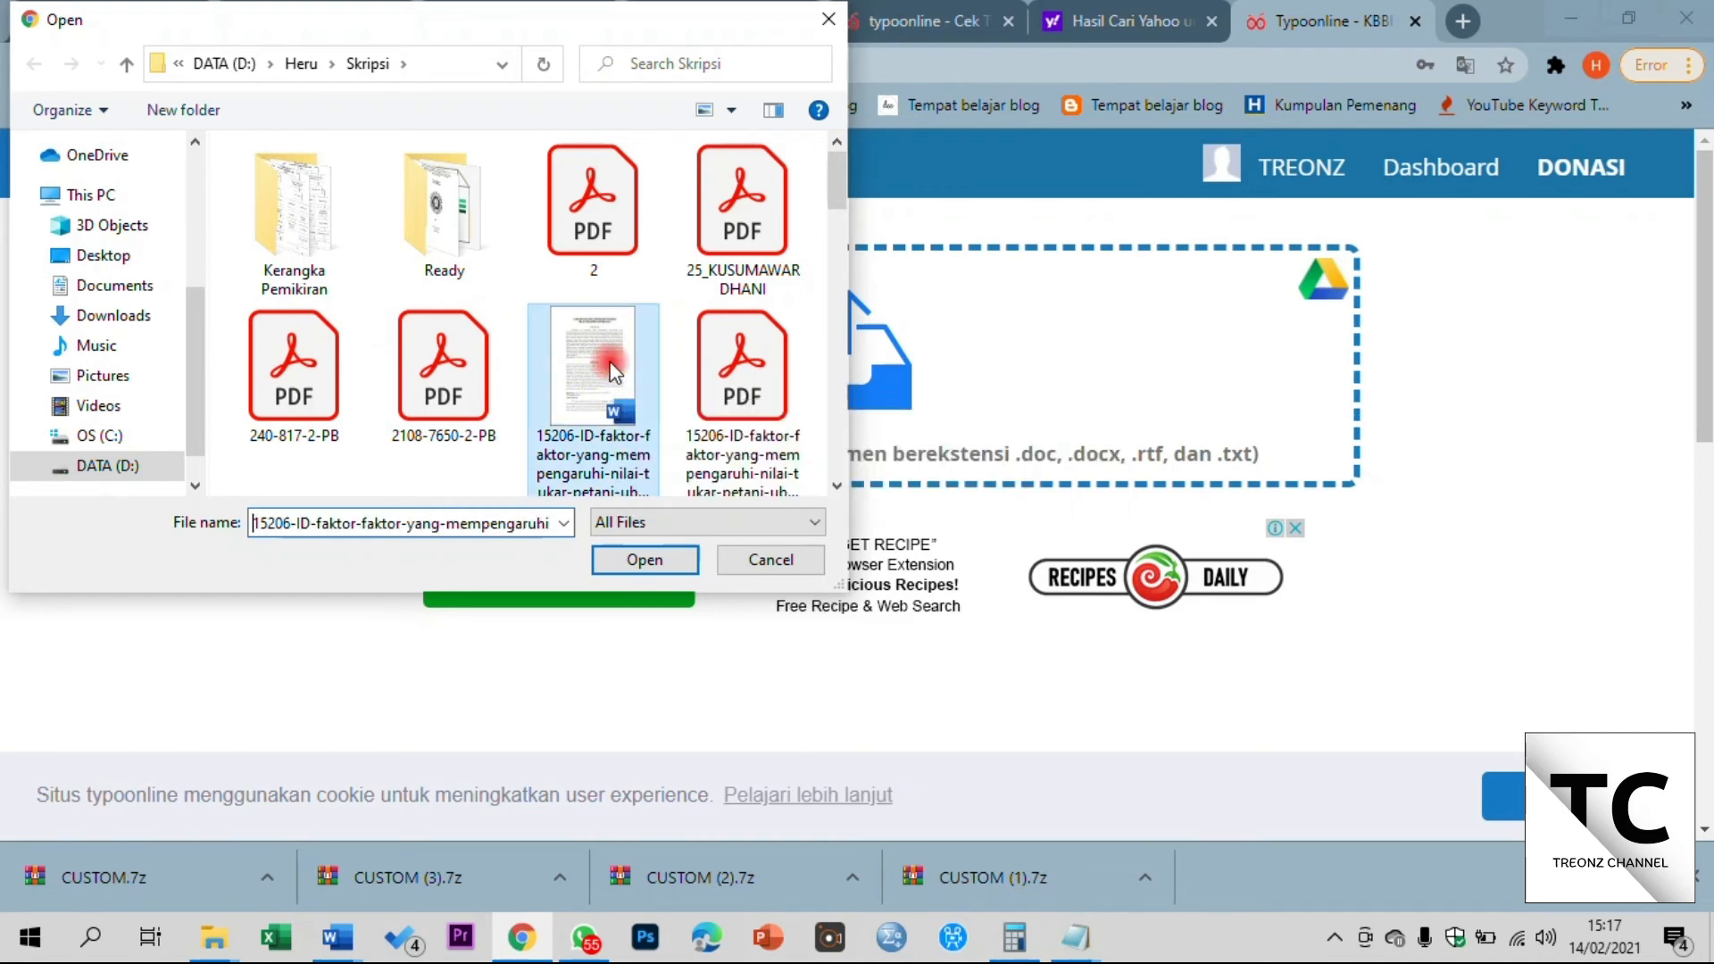
click(644, 560)
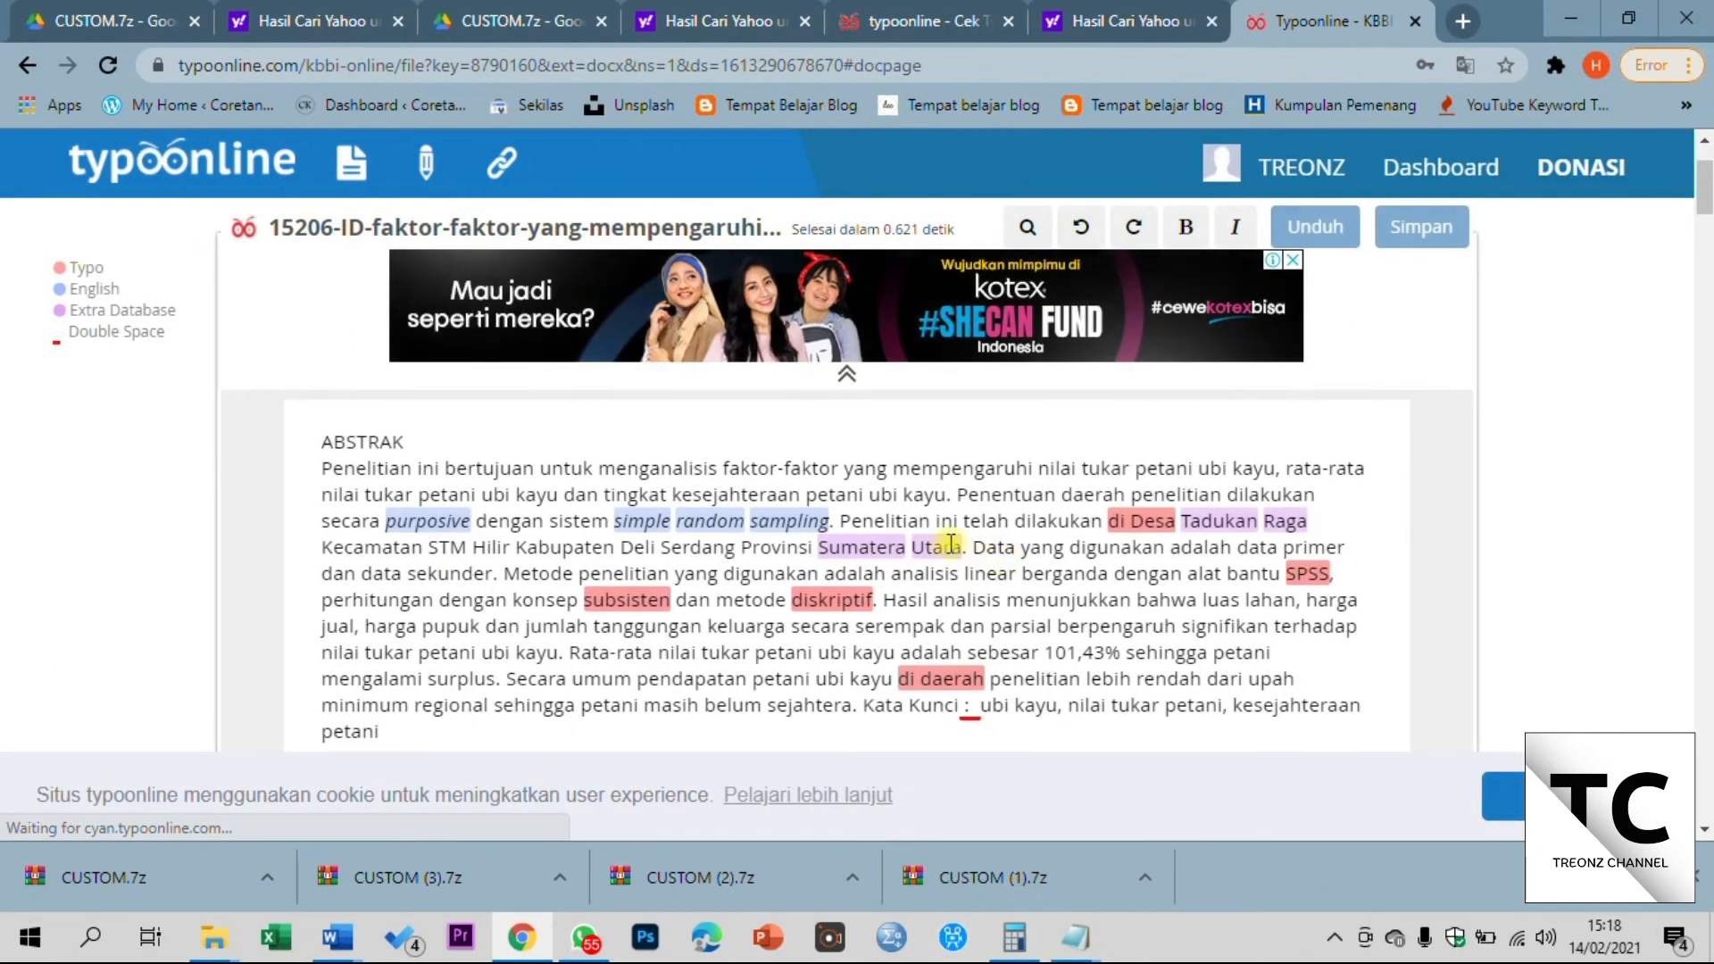
Close the advertisement above the checked document and postpone the Typoonline Donation request with "Nanti saja"
mouse_move(949, 542)
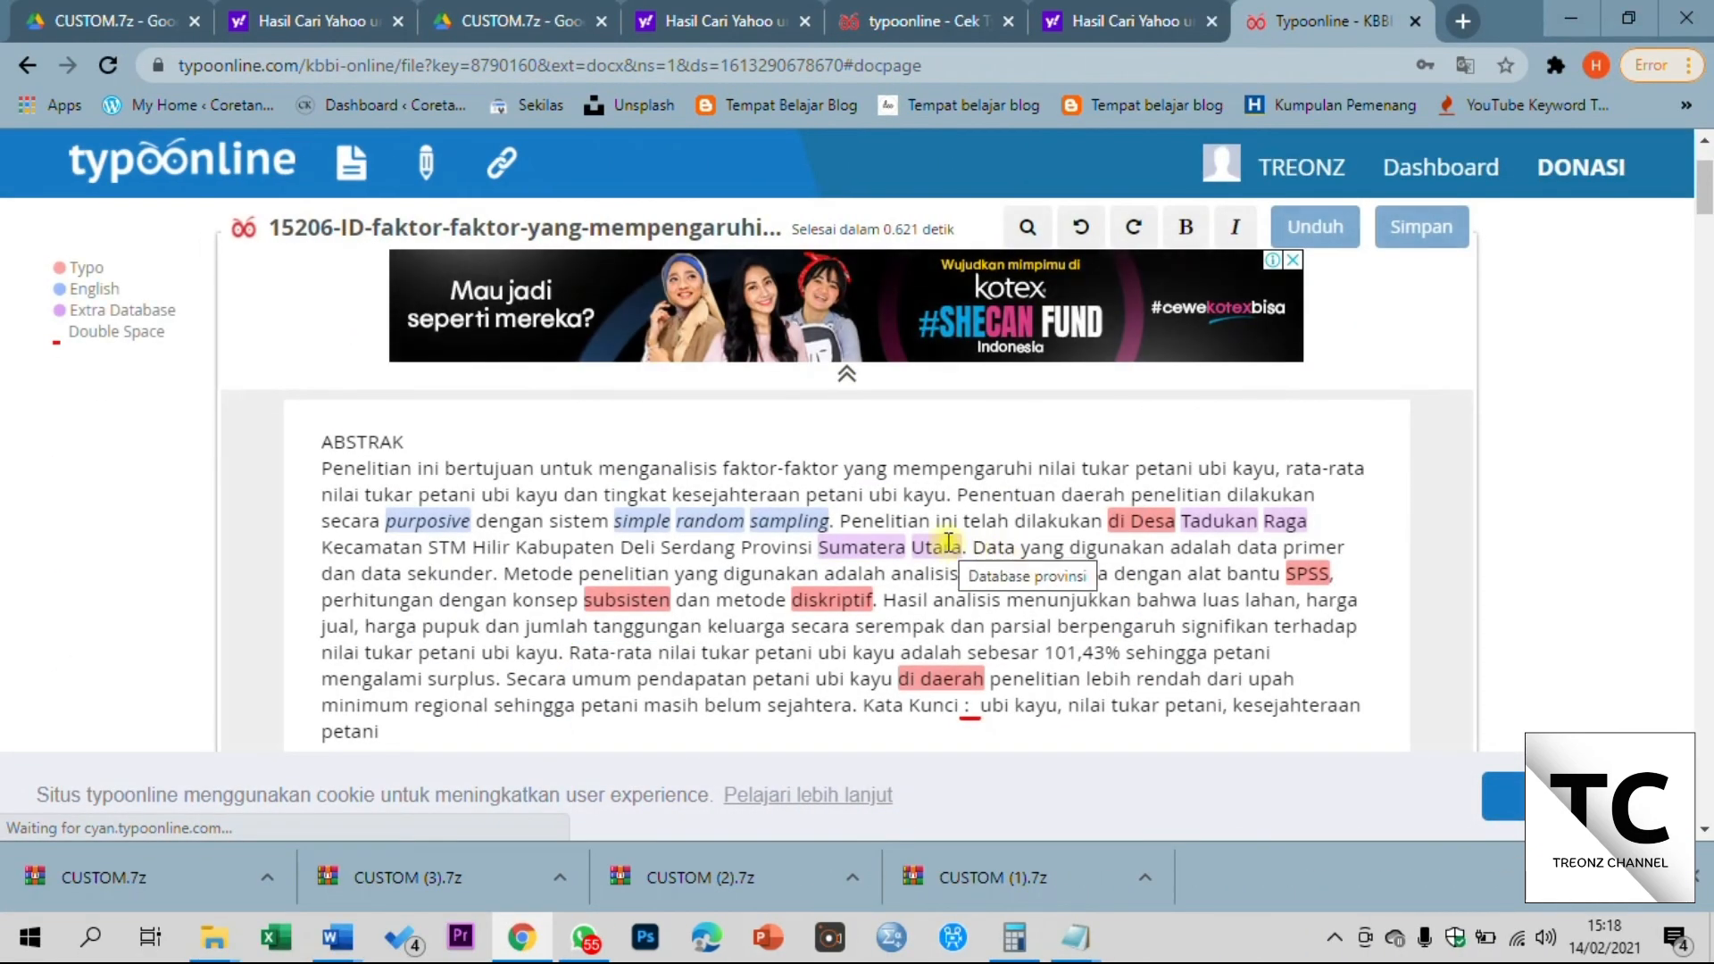
mouse_move(1709, 191)
mouse_down()
mouse_move(1709, 221)
mouse_move(1709, 168)
mouse_up()
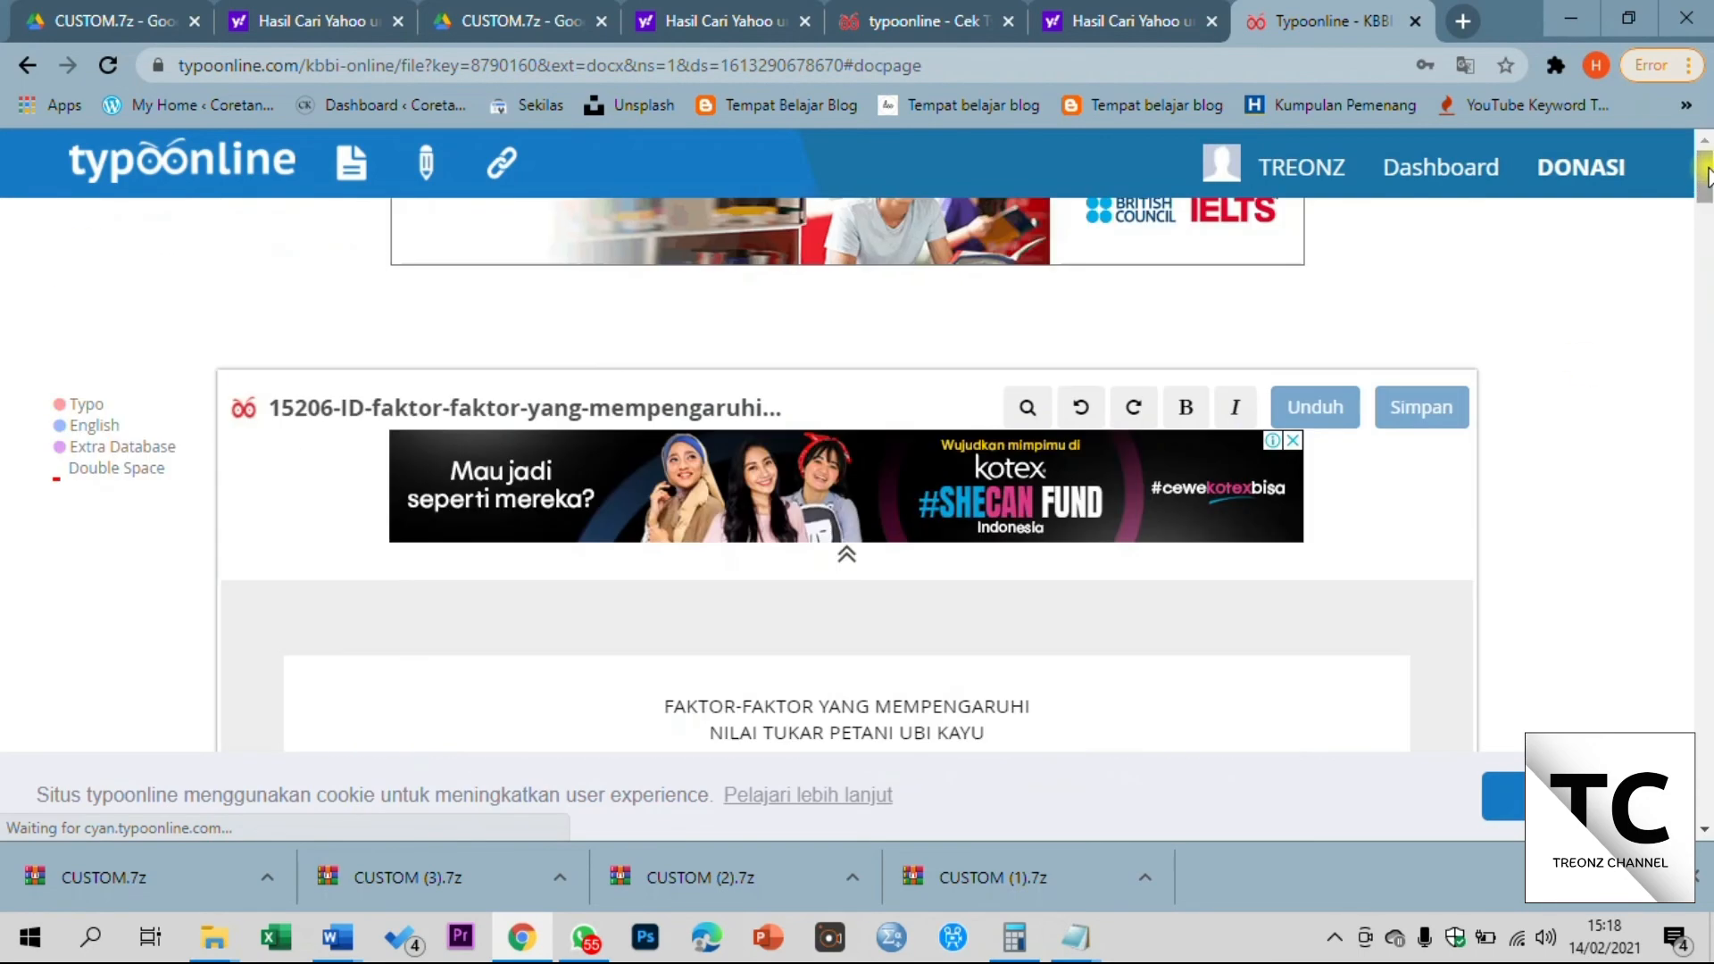
click(1293, 441)
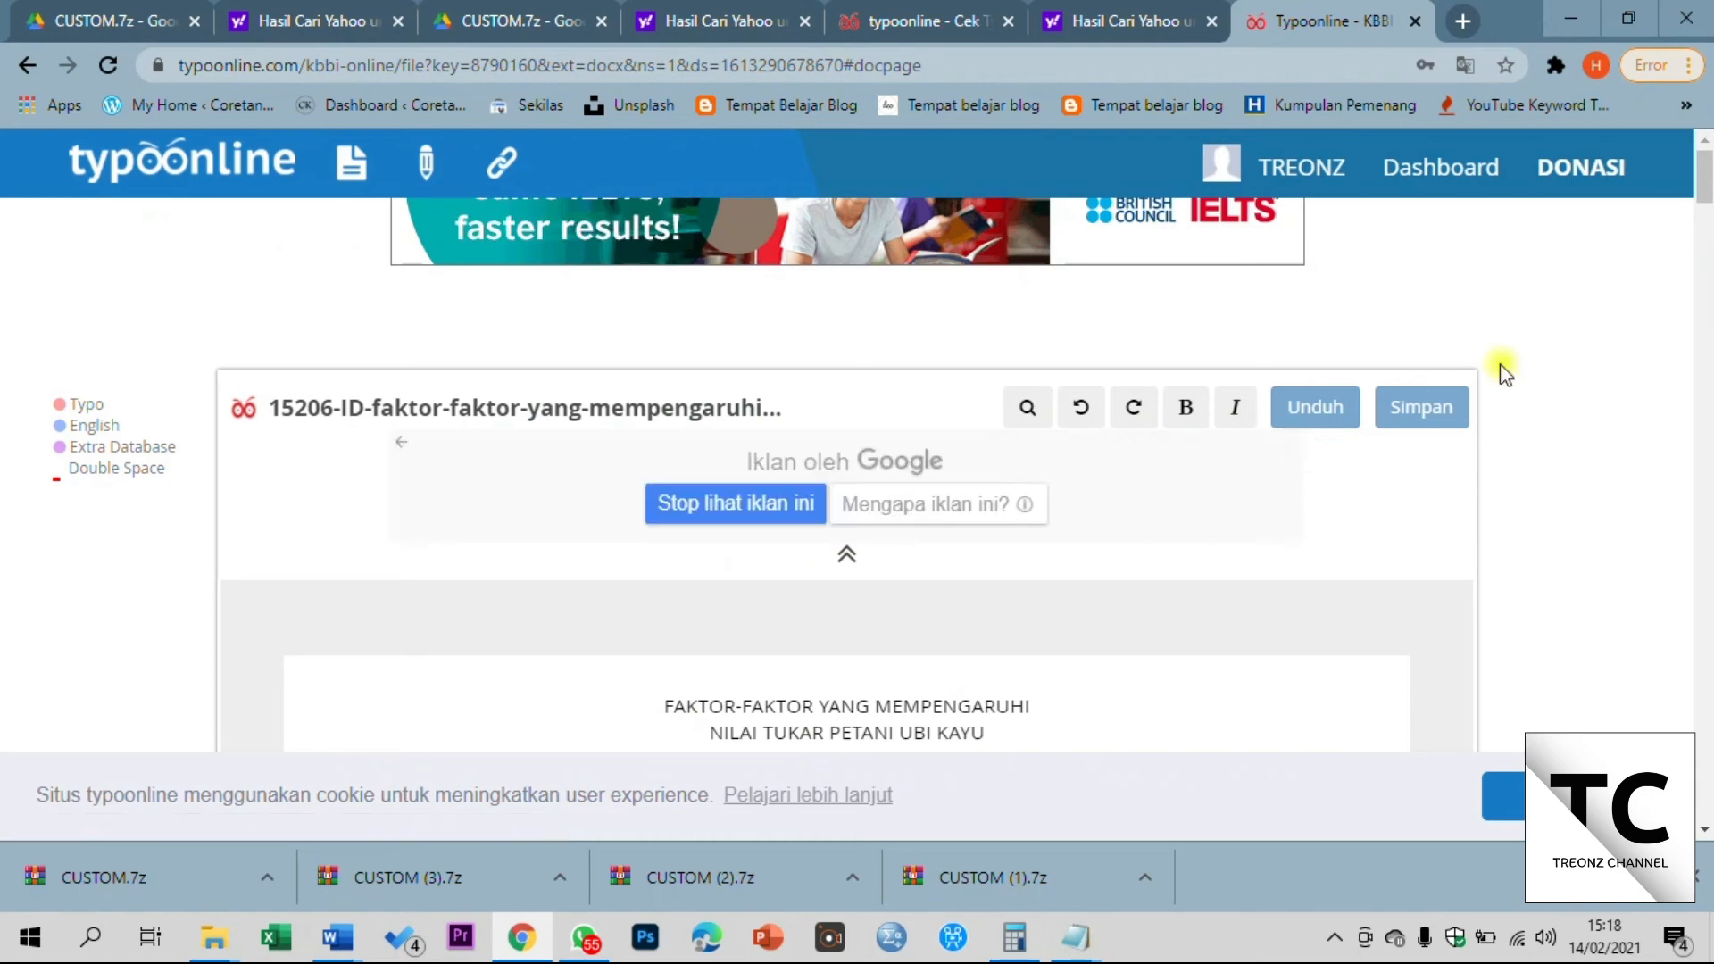
drag(1701, 202, 1703, 241)
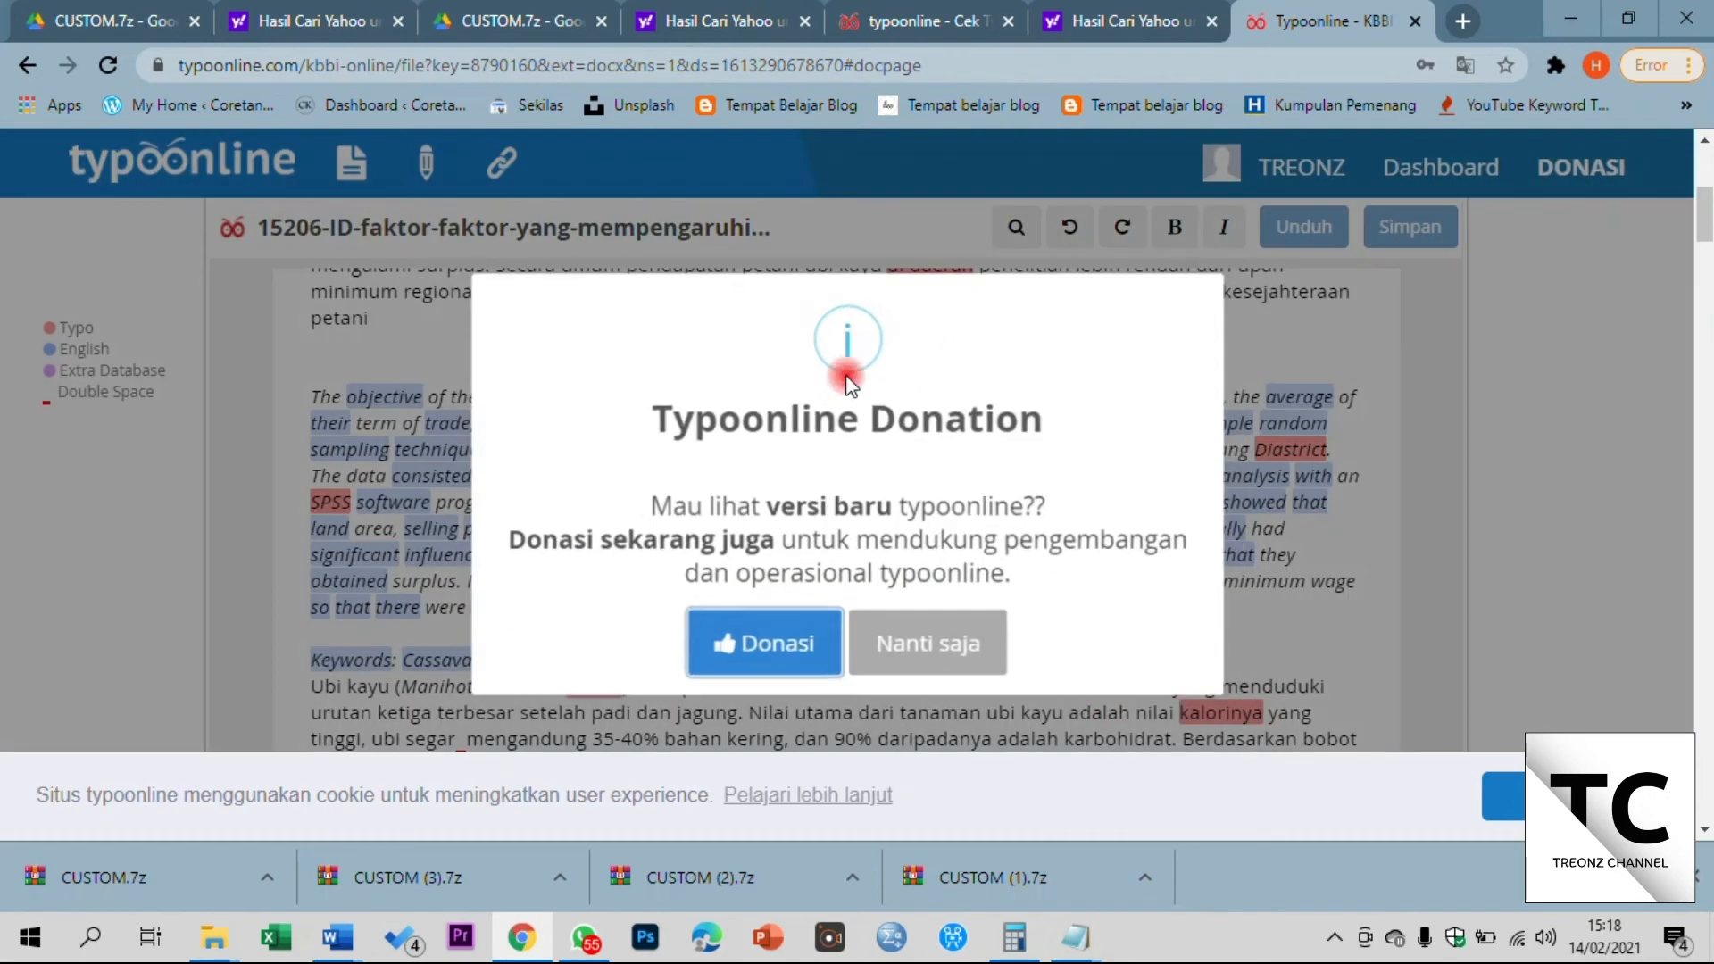
click(846, 375)
click(890, 649)
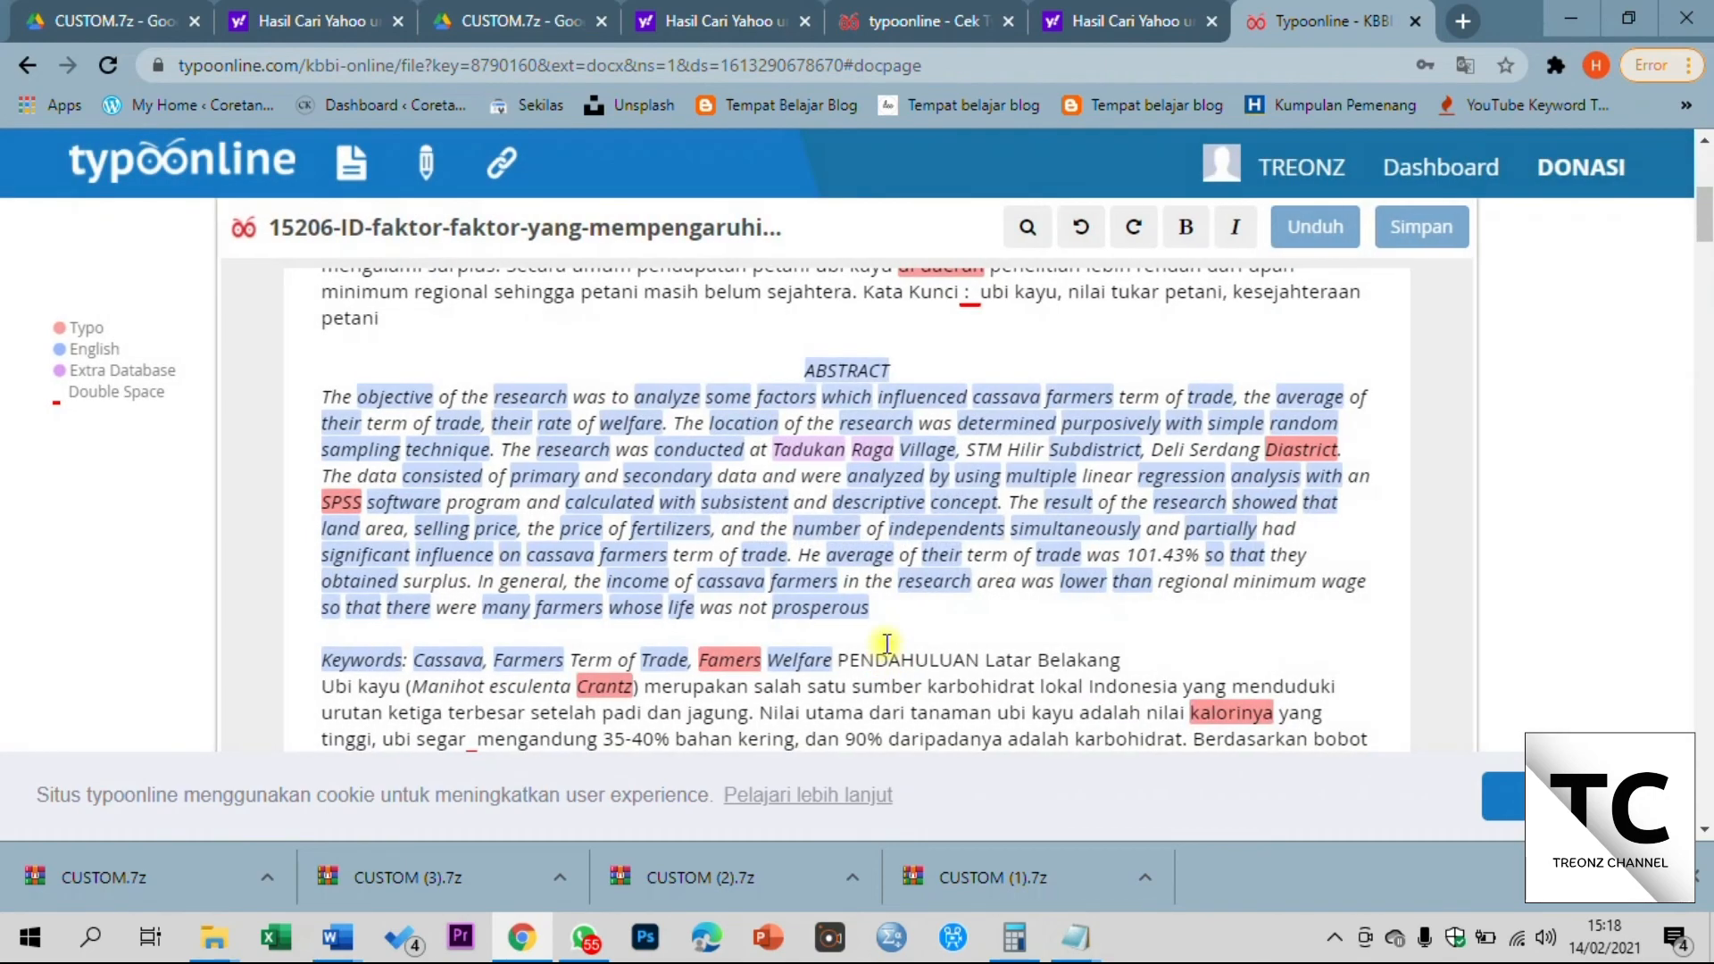
Examine the checked document's highlights against the Typo, English, Extra Database and Double Space legend, from the ABSTRAK to Tujuan Penelitian
mouse_move(1706, 243)
mouse_down()
mouse_move(1709, 301)
mouse_move(1695, 219)
mouse_up()
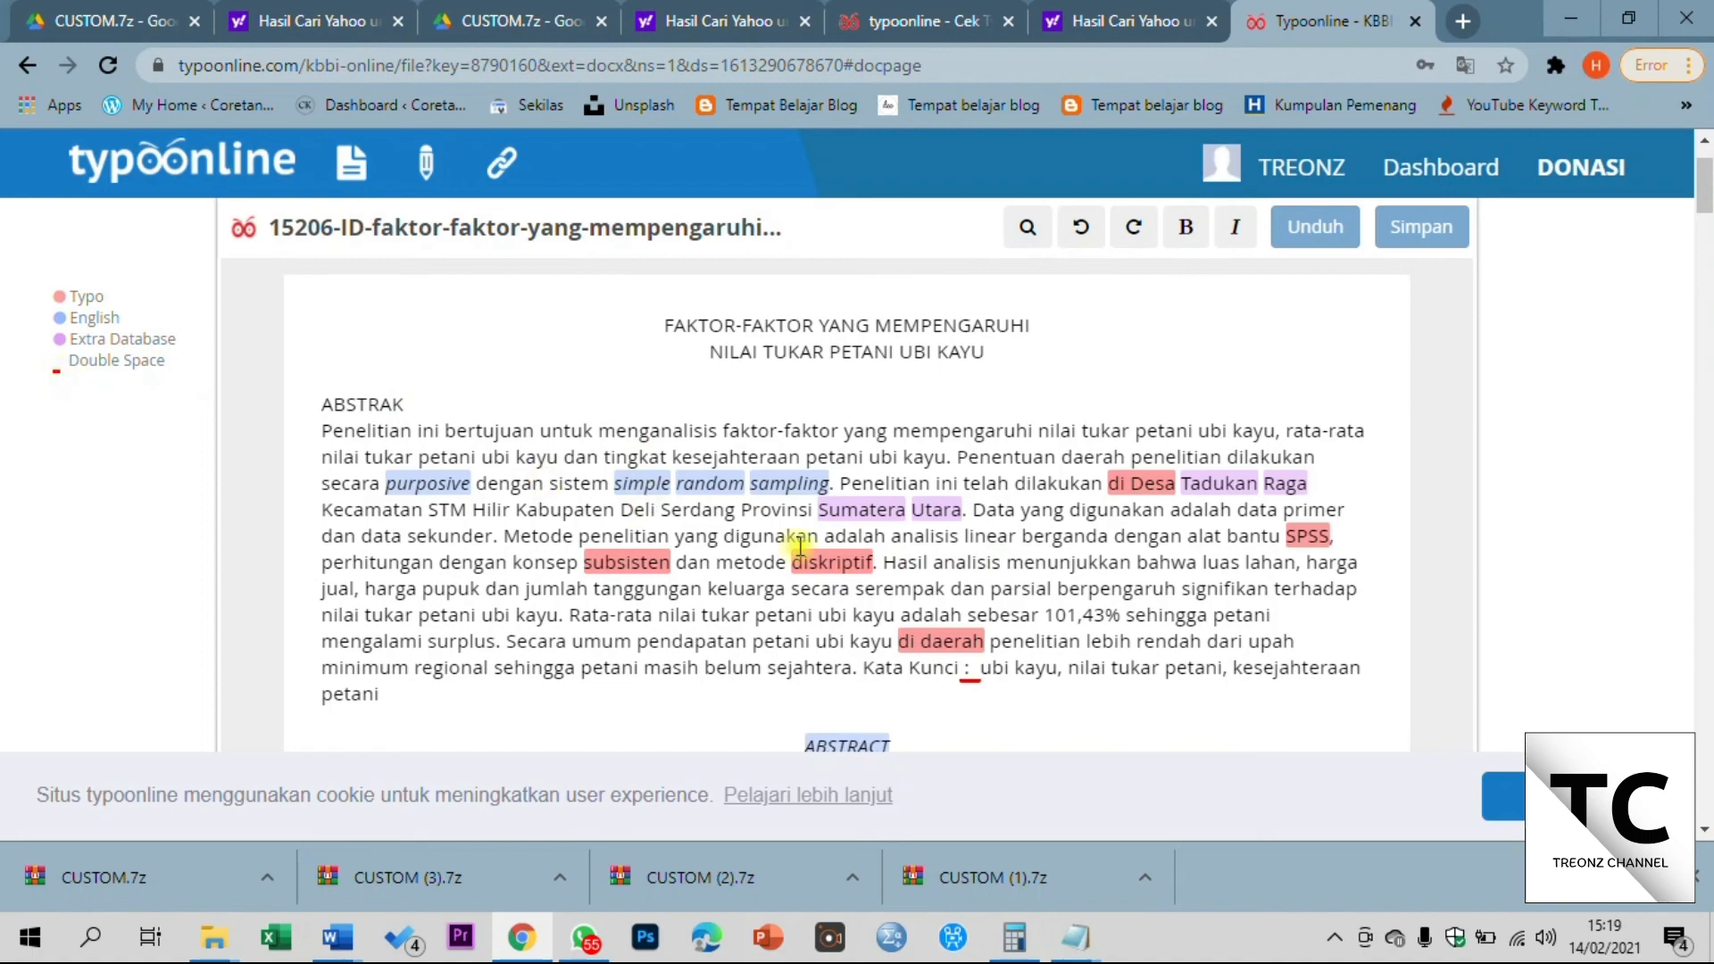
scroll(801, 546, down, 5)
scroll(801, 547, down, 5)
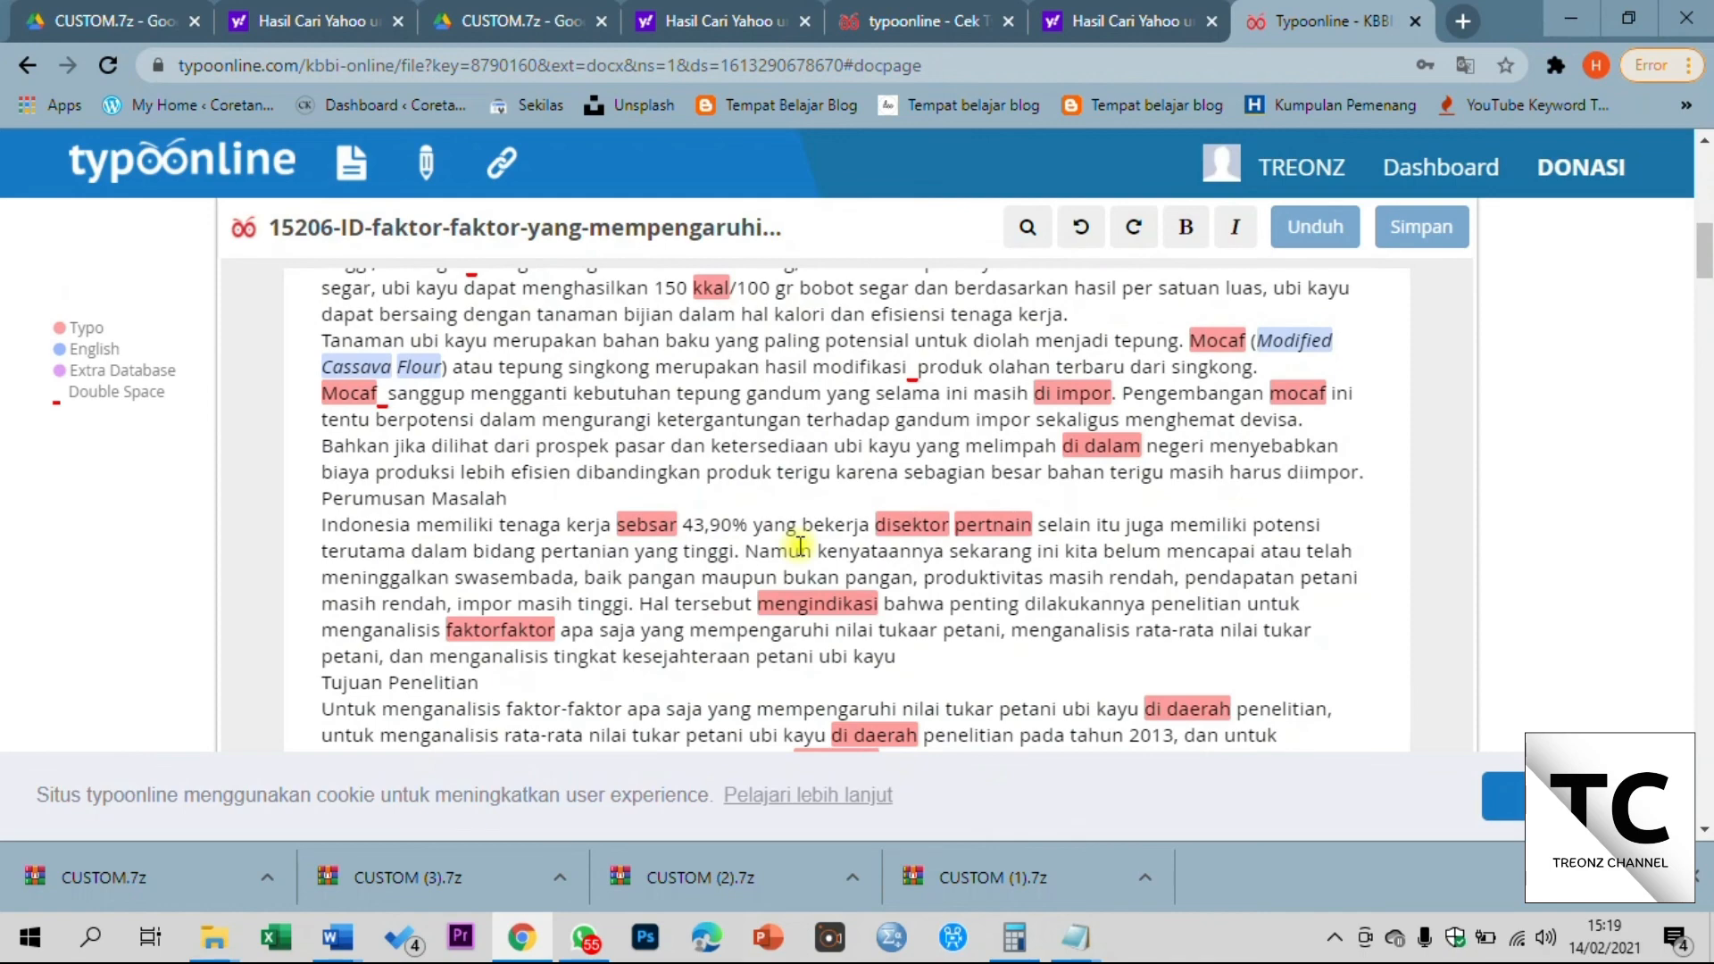
scroll(801, 546, down, 1)
scroll(801, 546, up, 2)
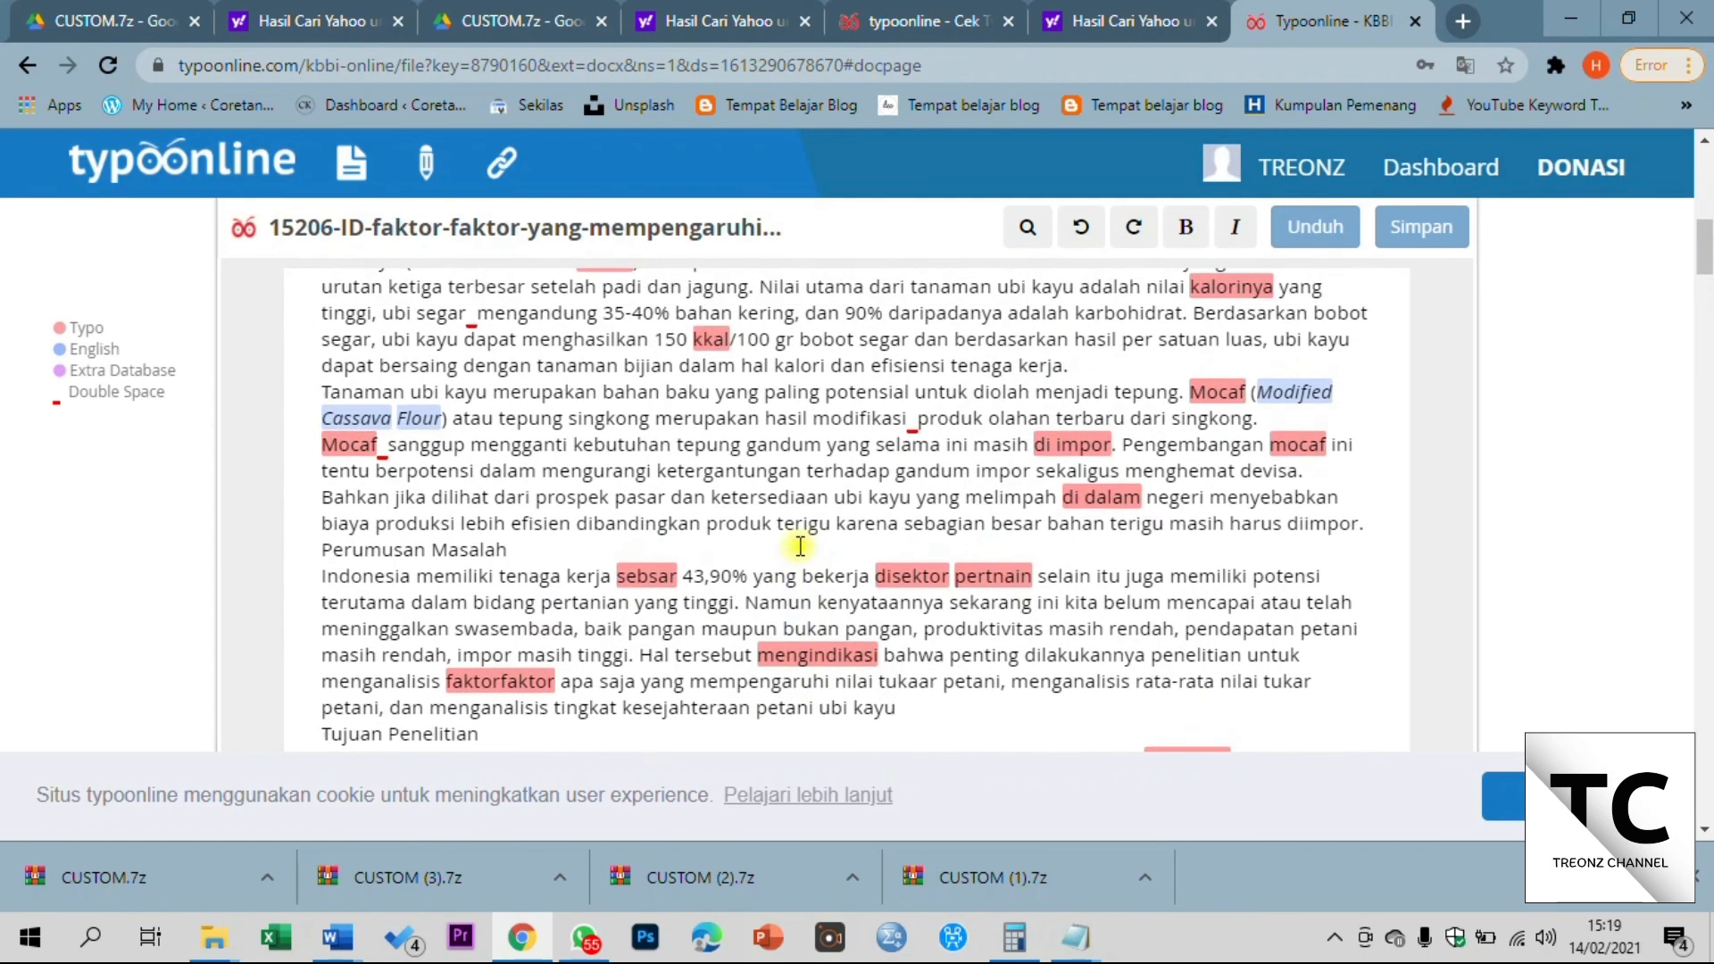
scroll(803, 527, up, 3)
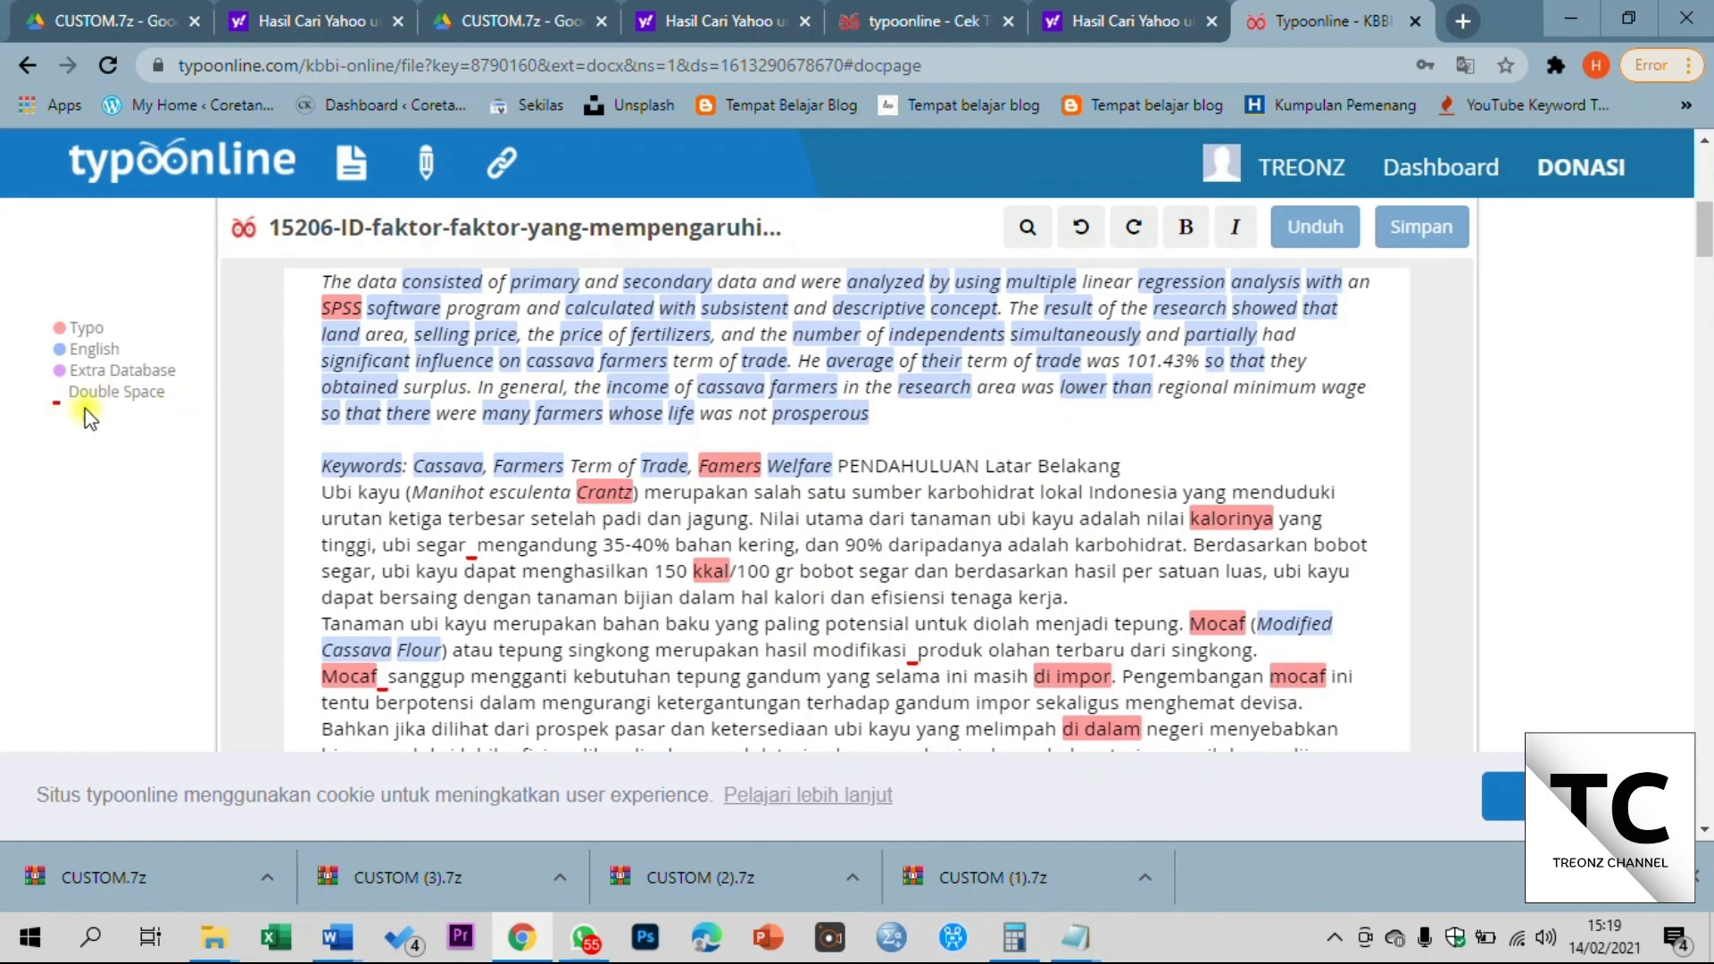
scroll(593, 679, down, 1)
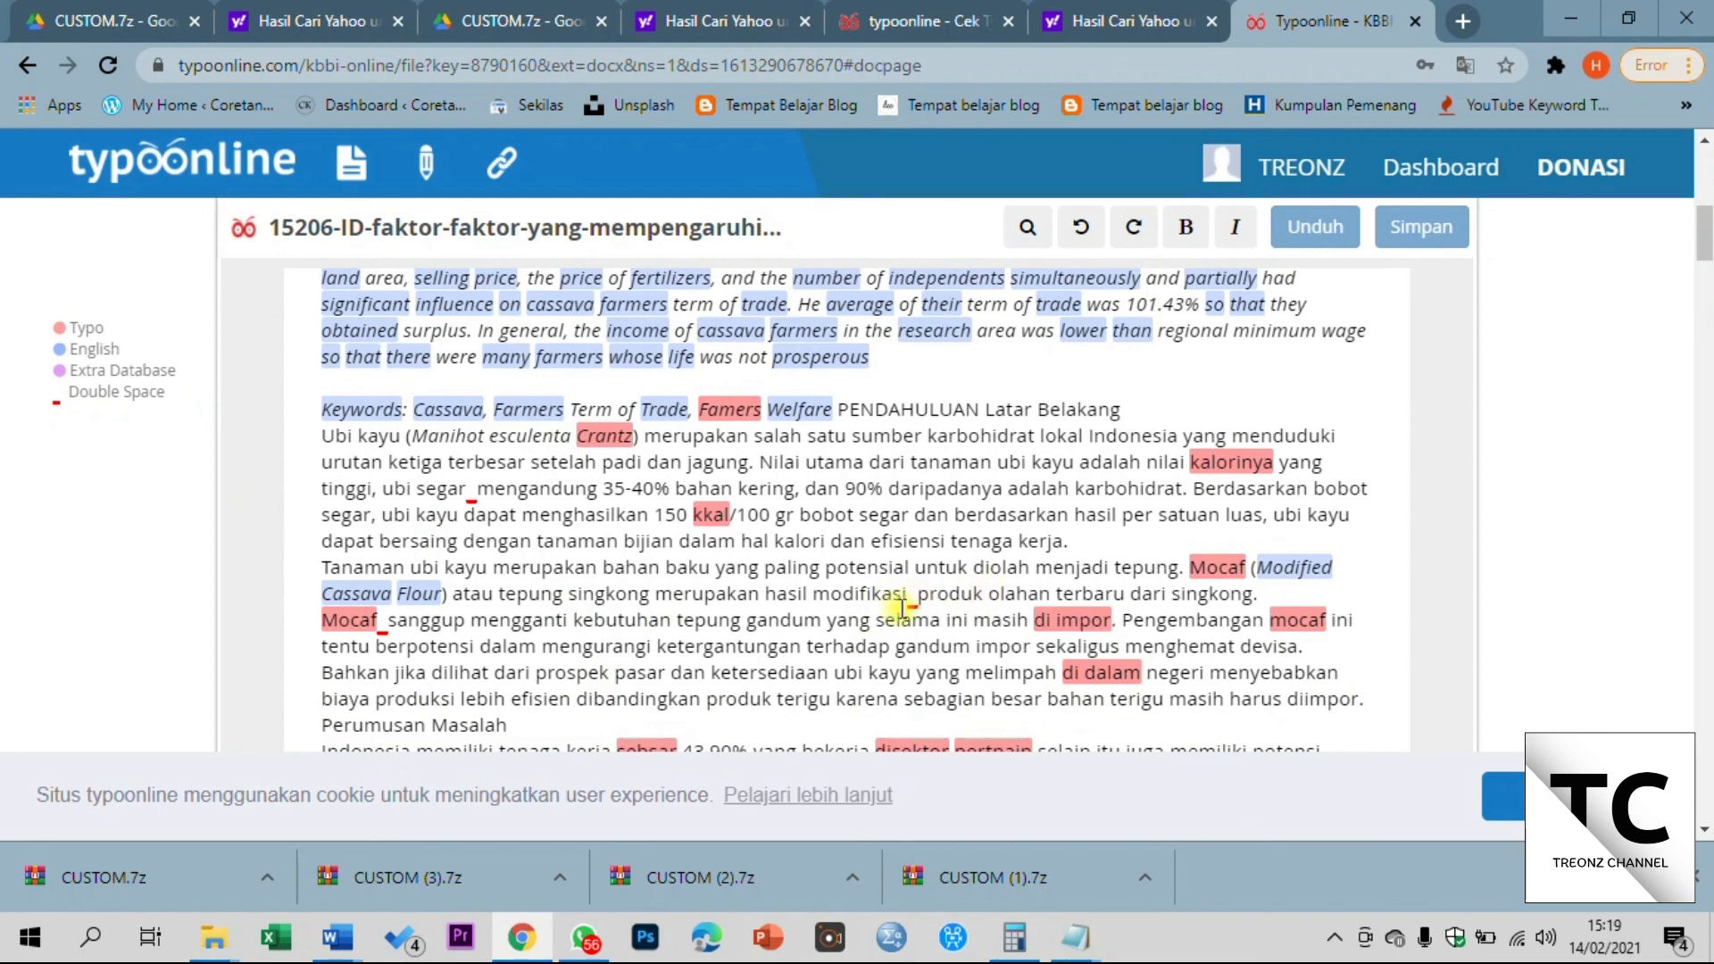
scroll(870, 597, up, 1)
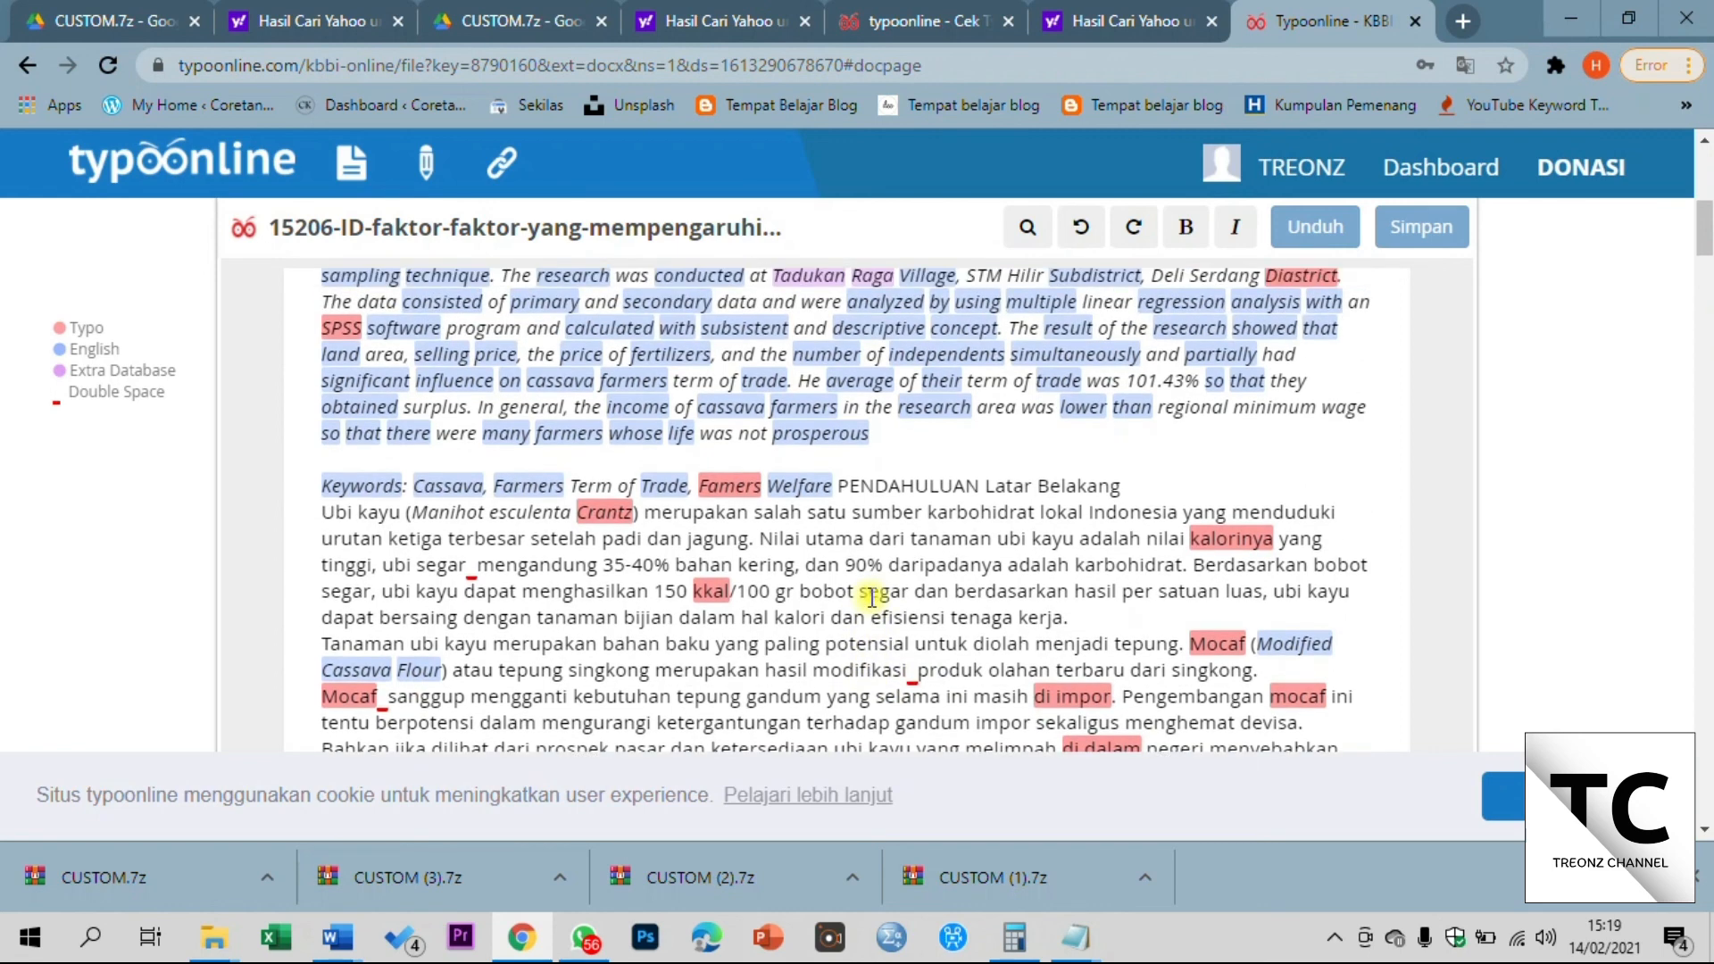
scroll(871, 598, down, 1)
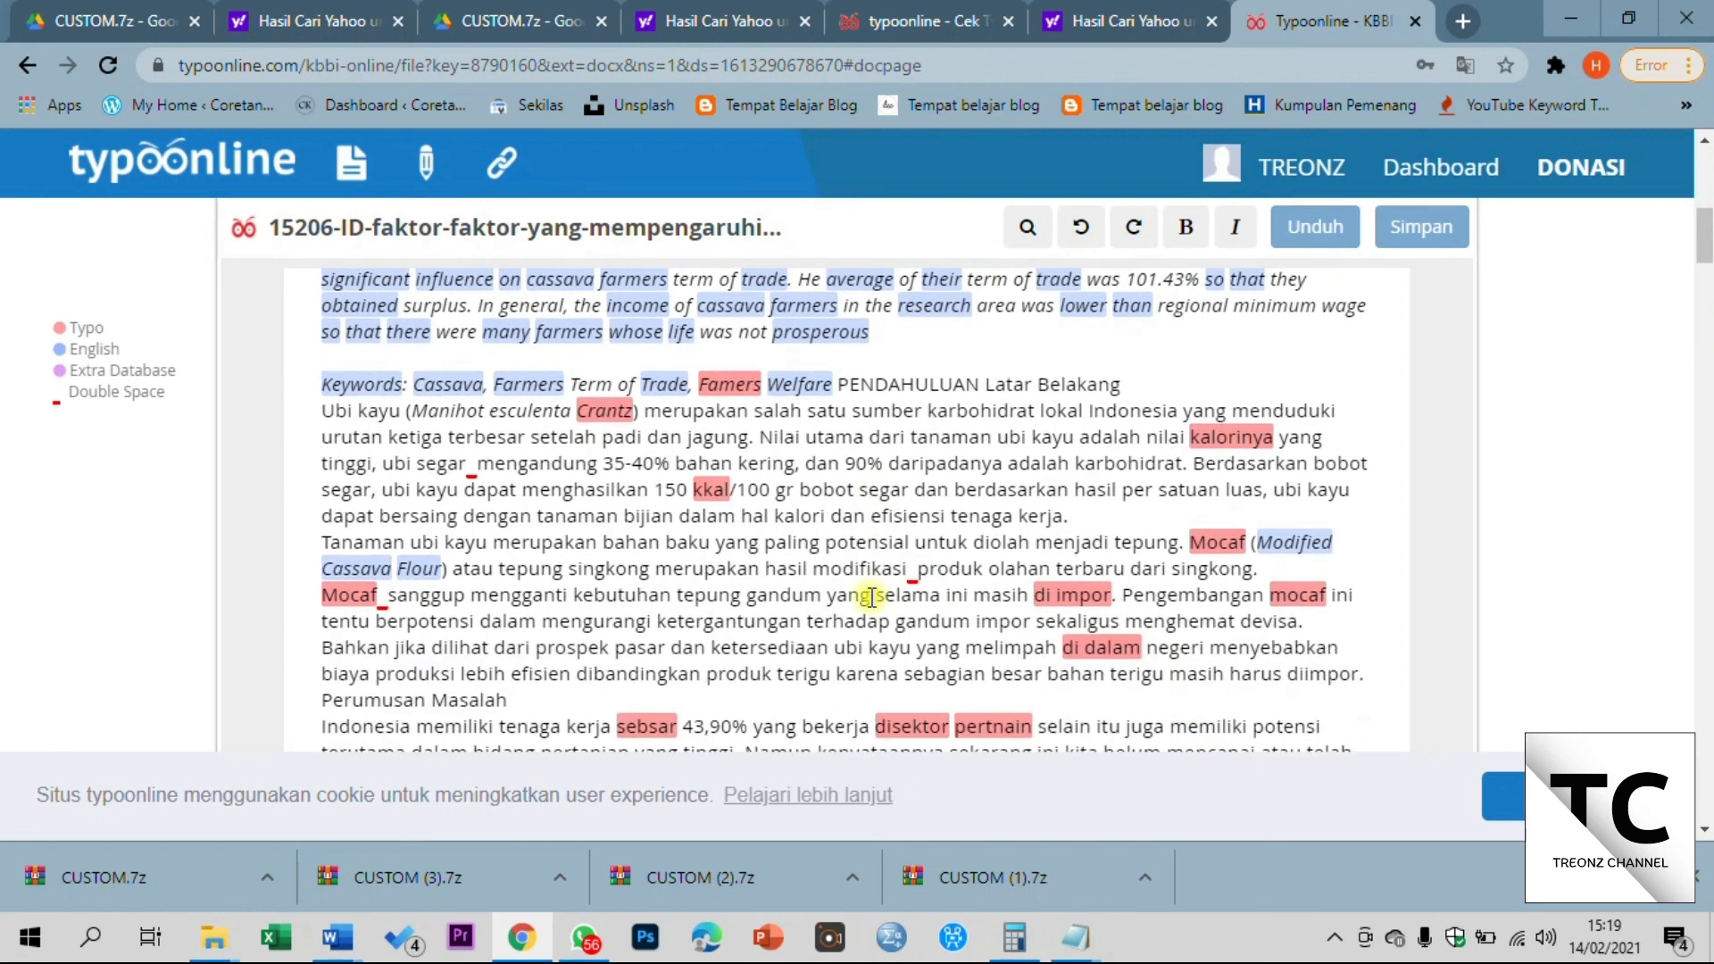
scroll(870, 596, up, 2)
scroll(870, 596, up, 5)
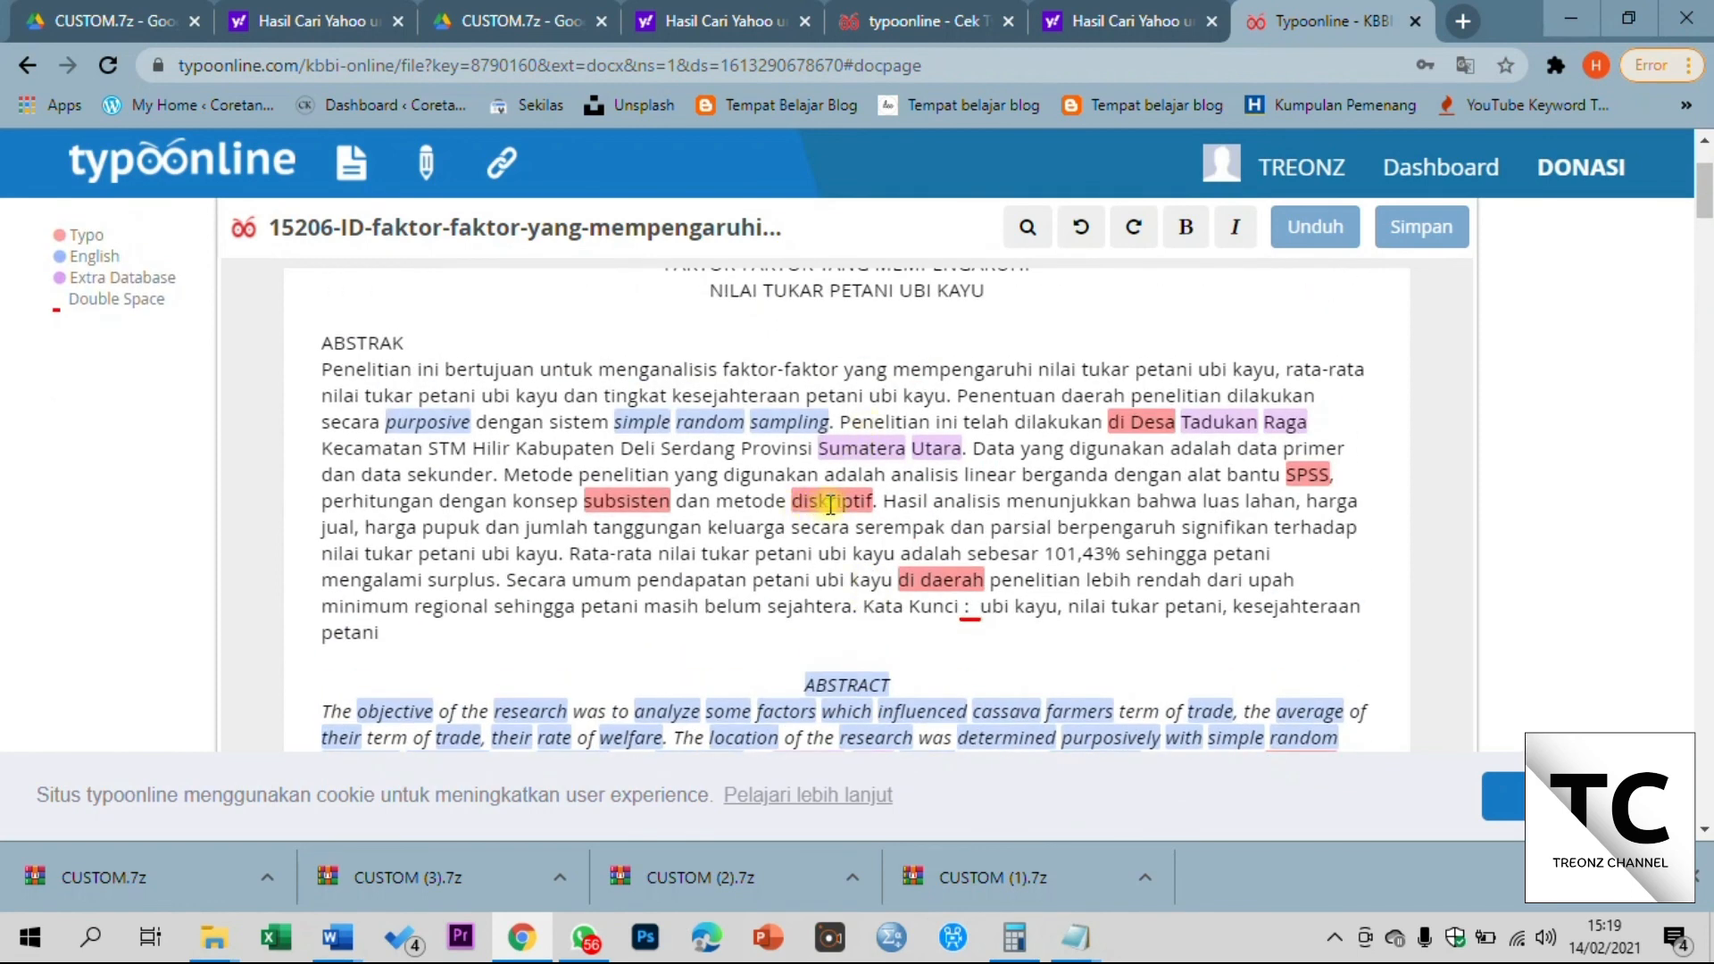
Replace "diskriptif" in the ABSTRAK paragraph with the suggestion "deskriptif" and look over the marked words in the following sections
click(830, 505)
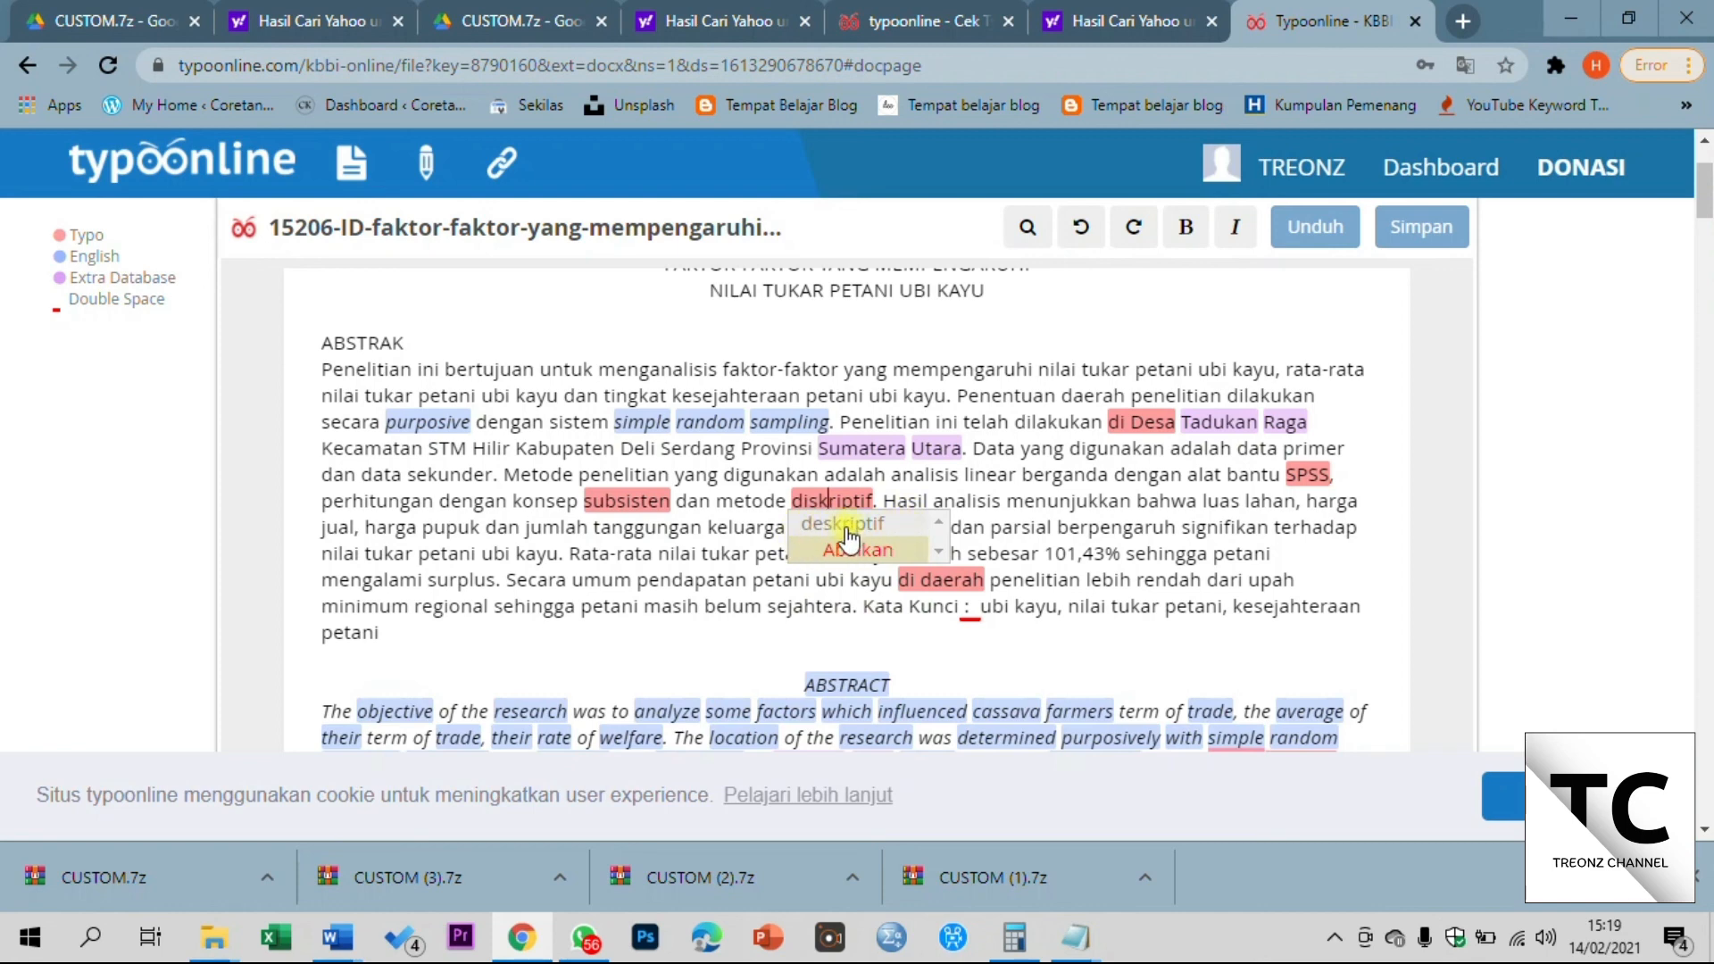
click(845, 527)
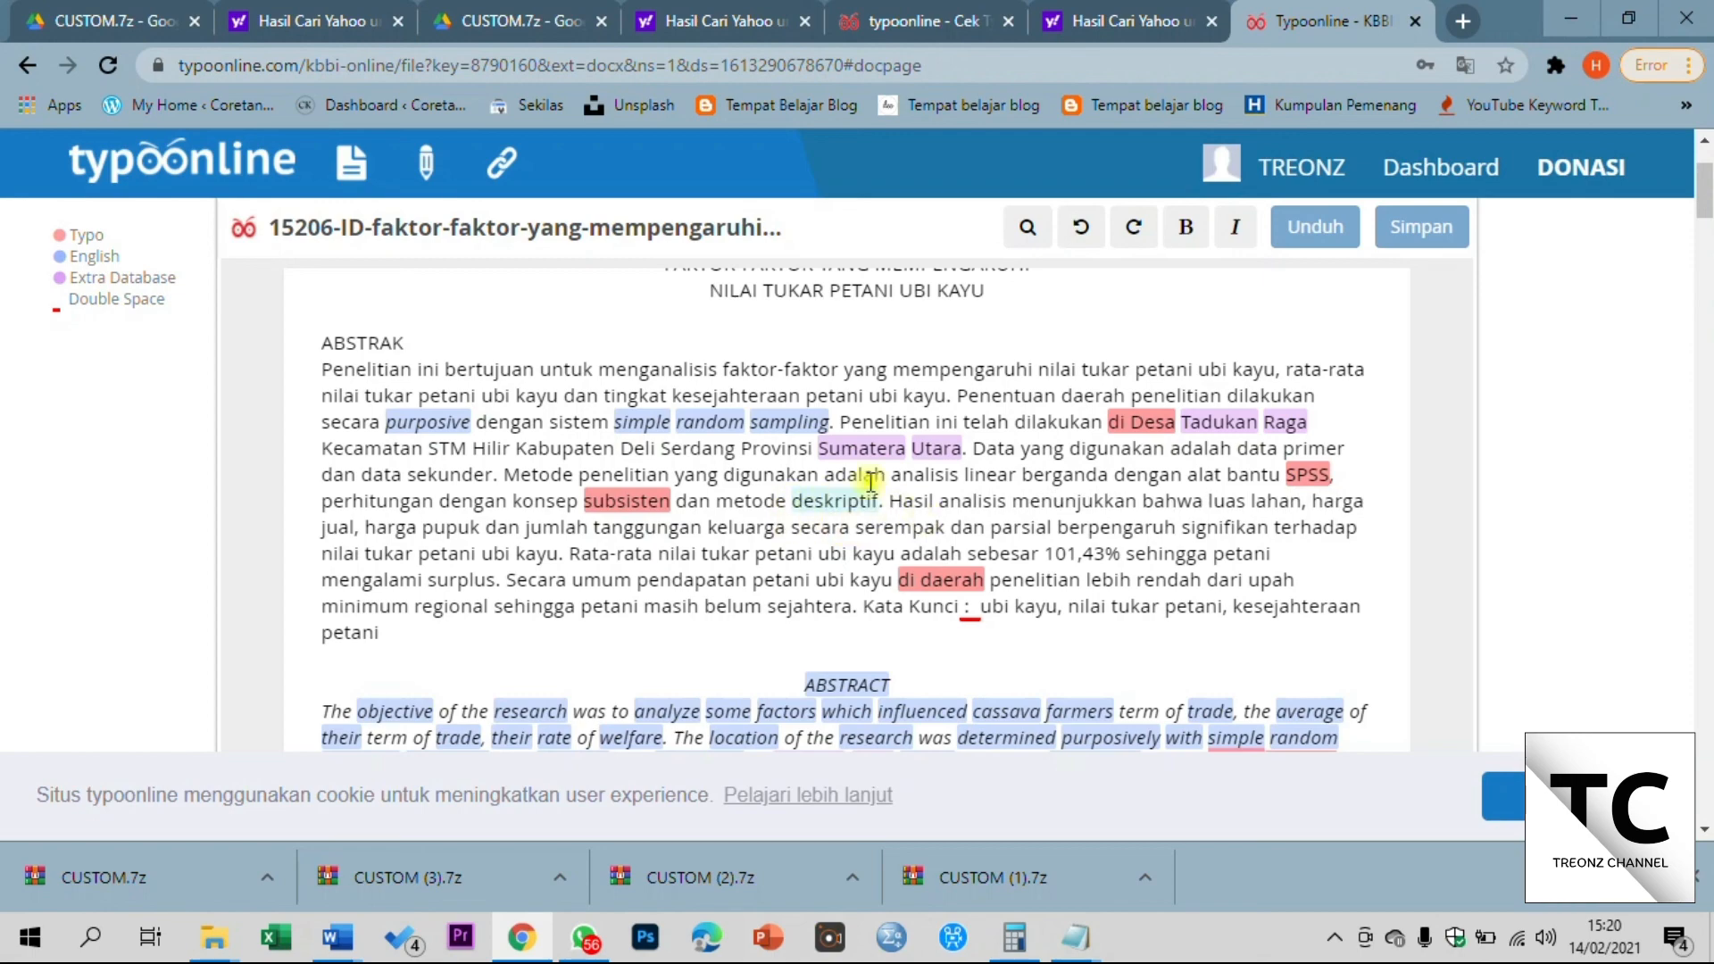
scroll(941, 515, down, 8)
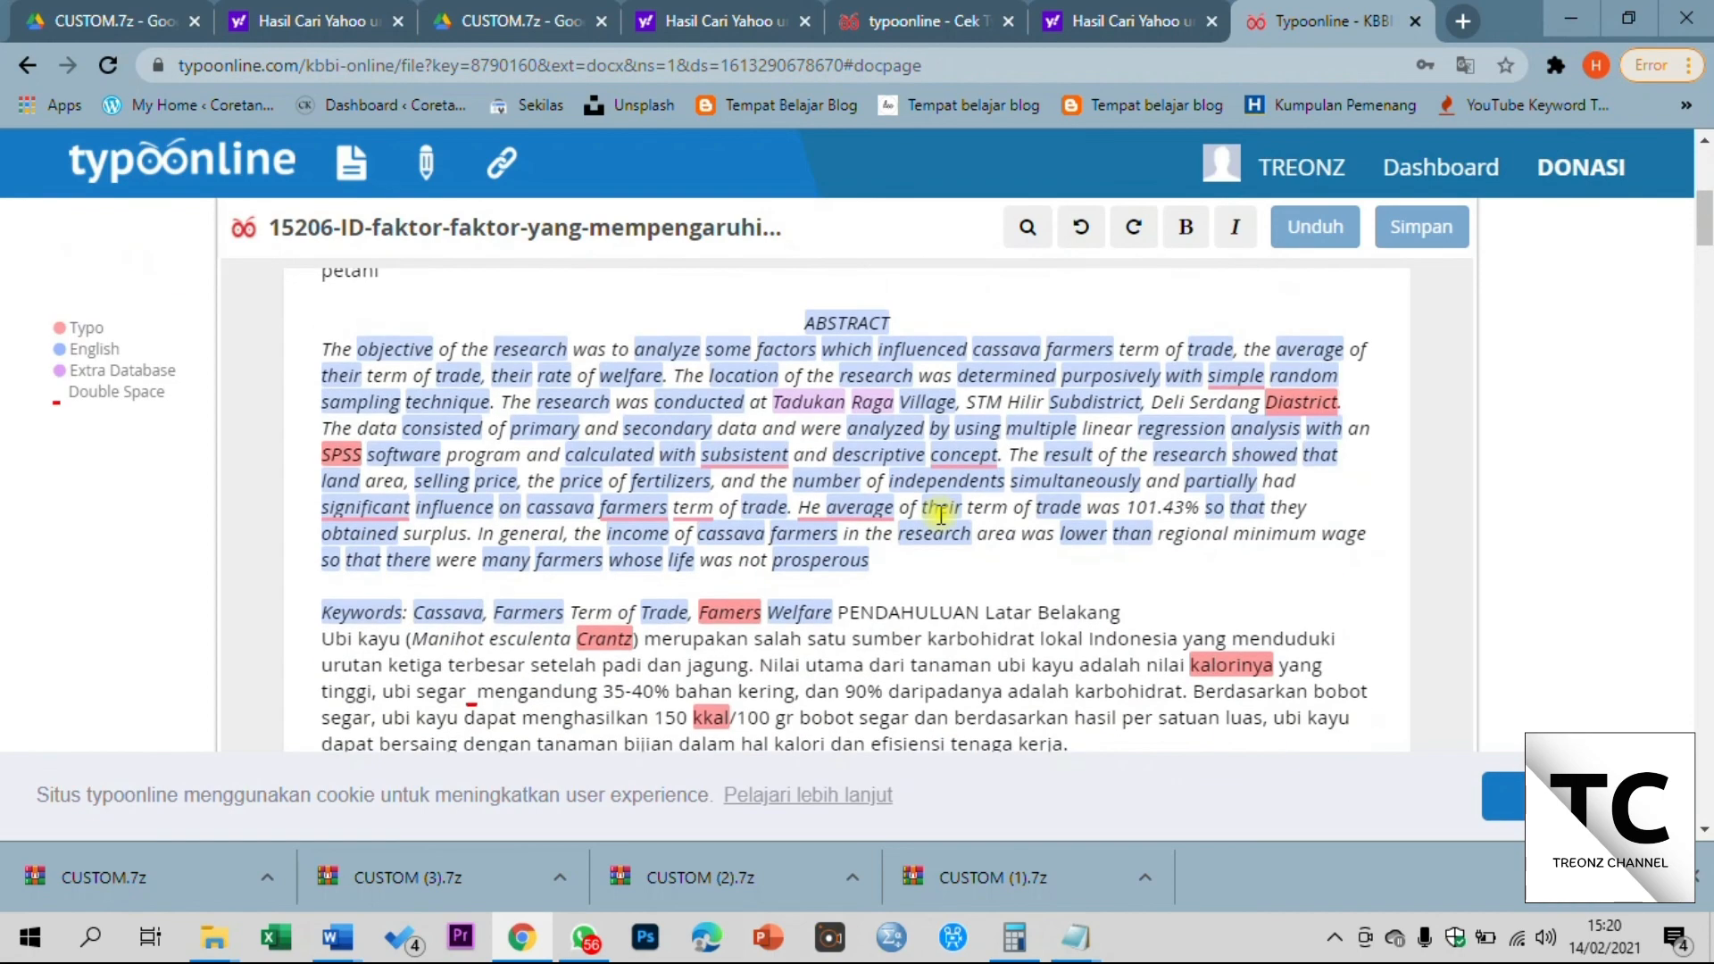
scroll(941, 515, down, 10)
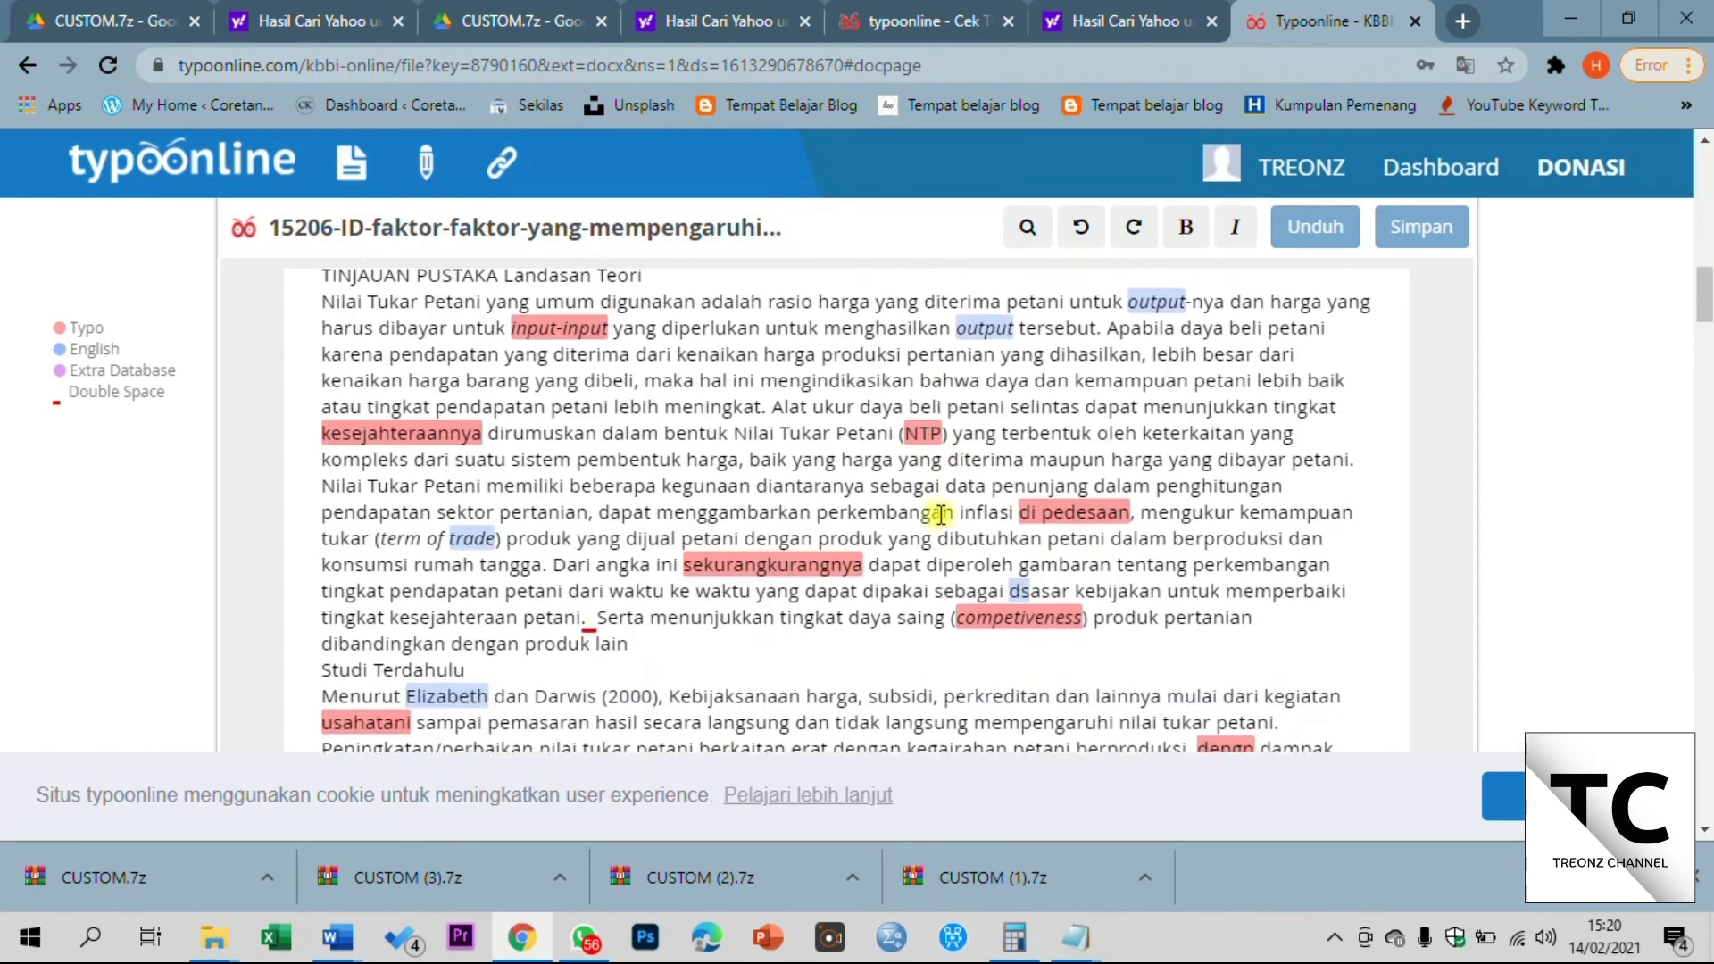
scroll(941, 515, down, 3)
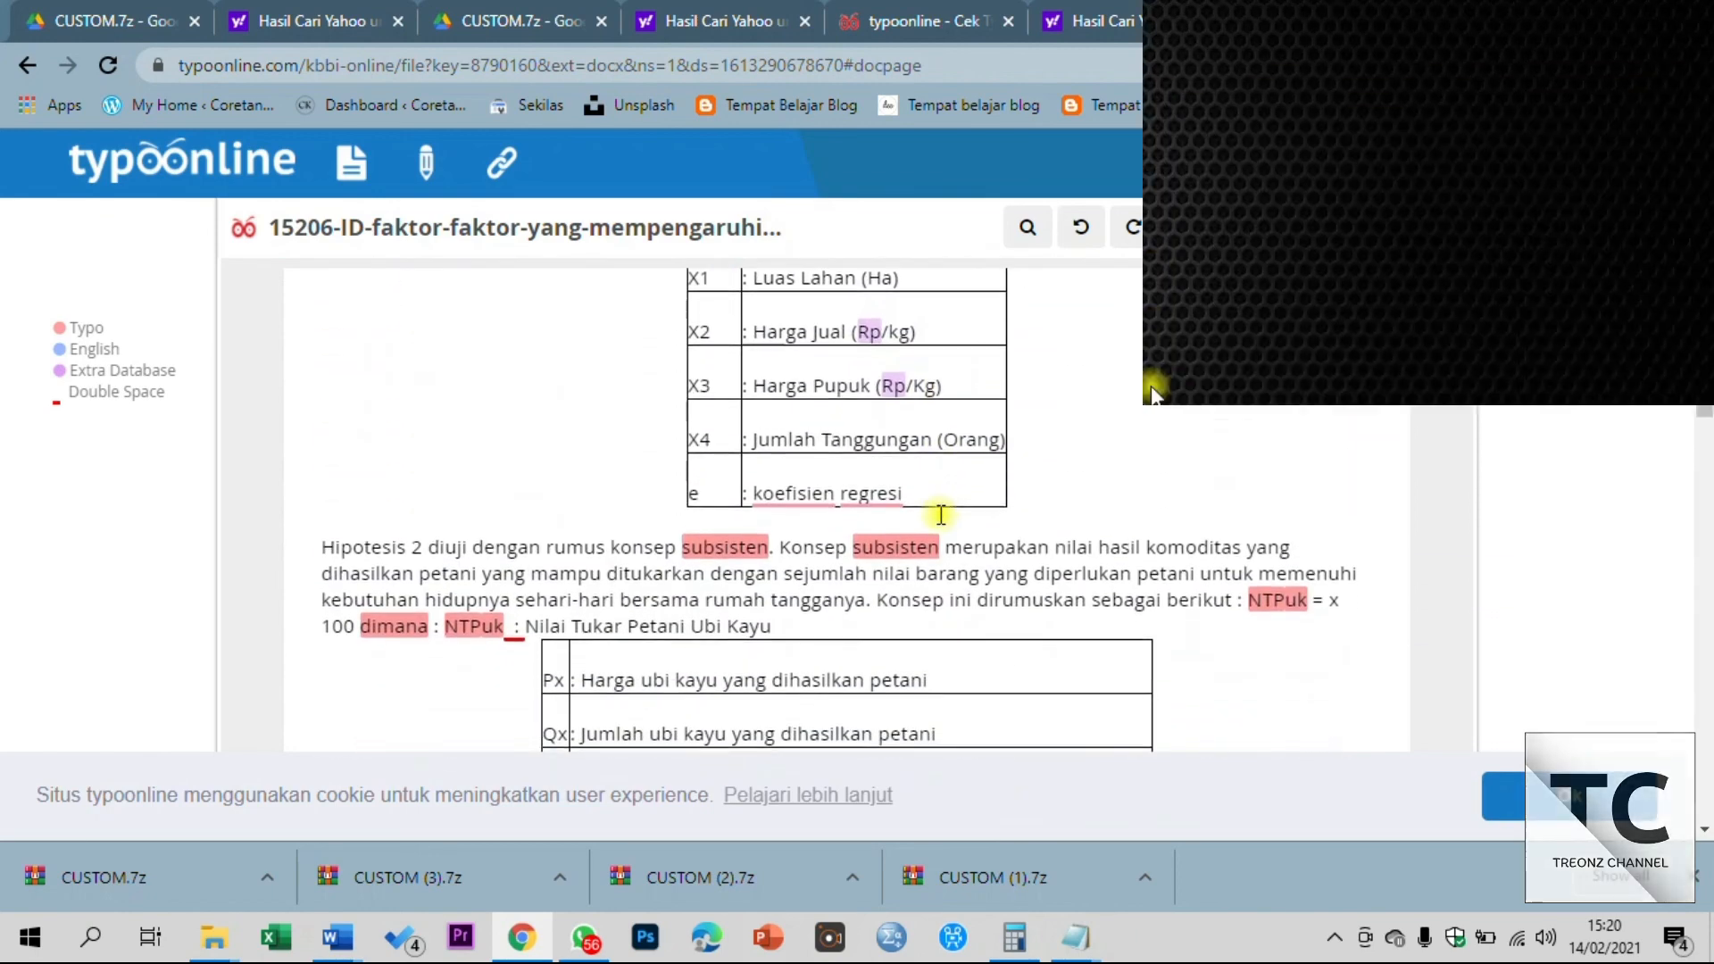